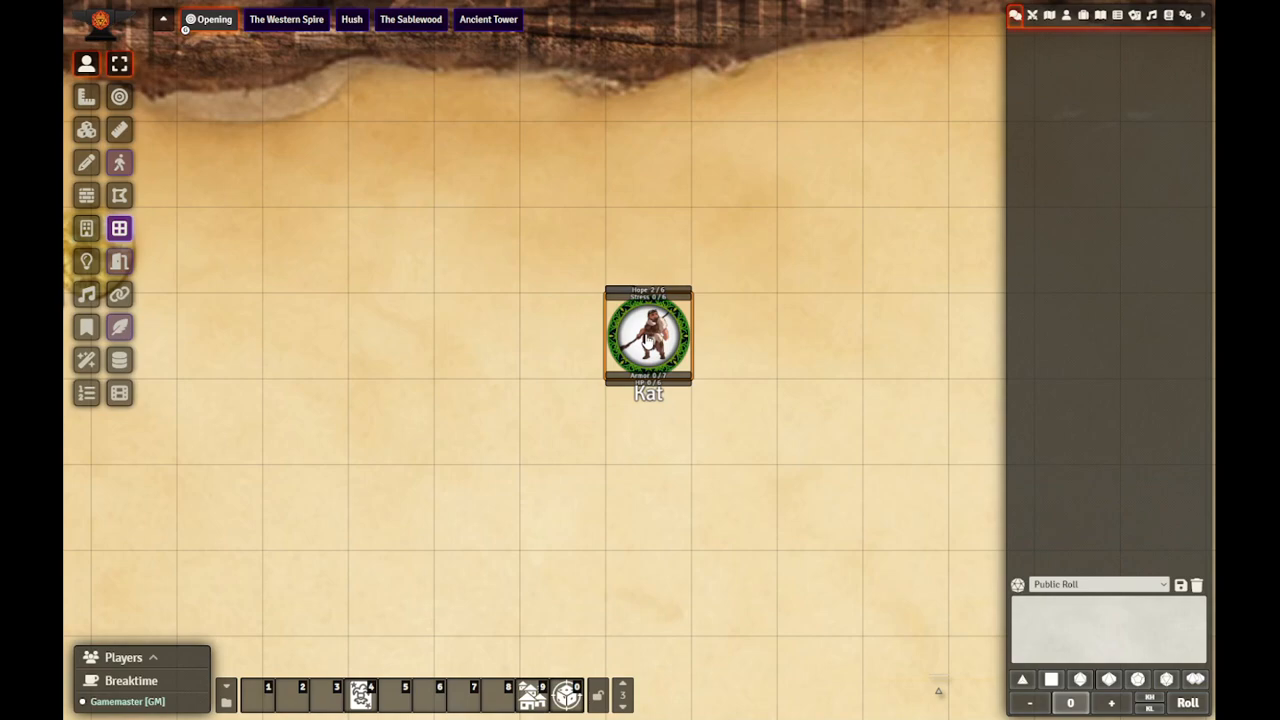
Step: Open Kat's character sheet for description editing and mark the first Tier 1 "Increase two unmarked Character Traits" box with an X
{"action": "double_click", "coordinate": [646, 340]}
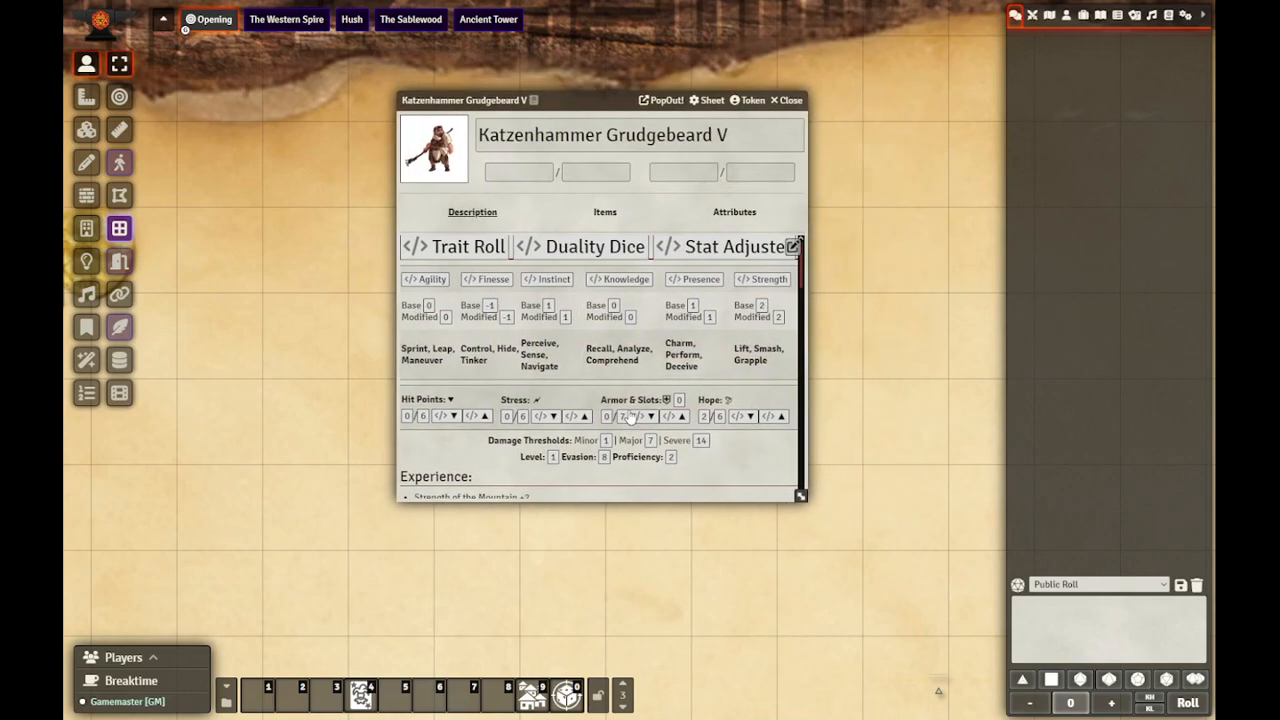
{"action": "left_click", "coordinate": [793, 246]}
{"action": "scroll", "coordinate": [594, 329], "scroll_direction": "down", "scroll_amount": 10}
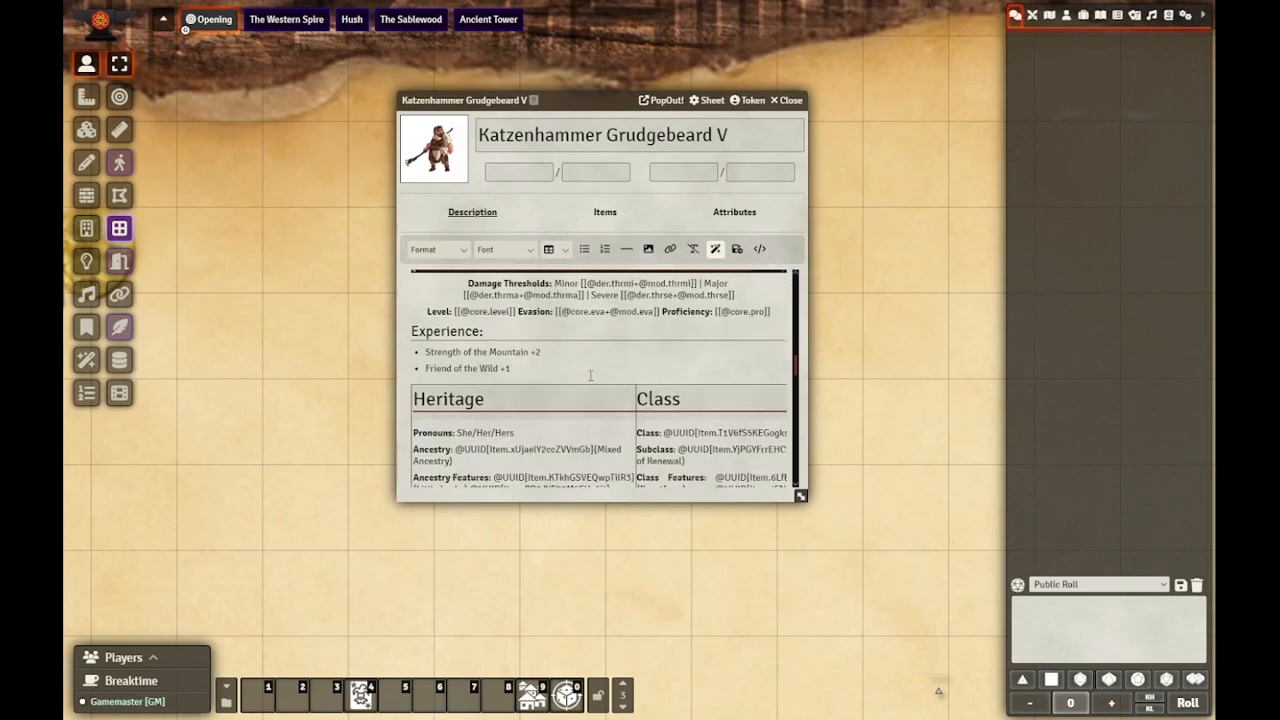
{"action": "scroll", "coordinate": [565, 393], "scroll_direction": "down", "scroll_amount": 8}
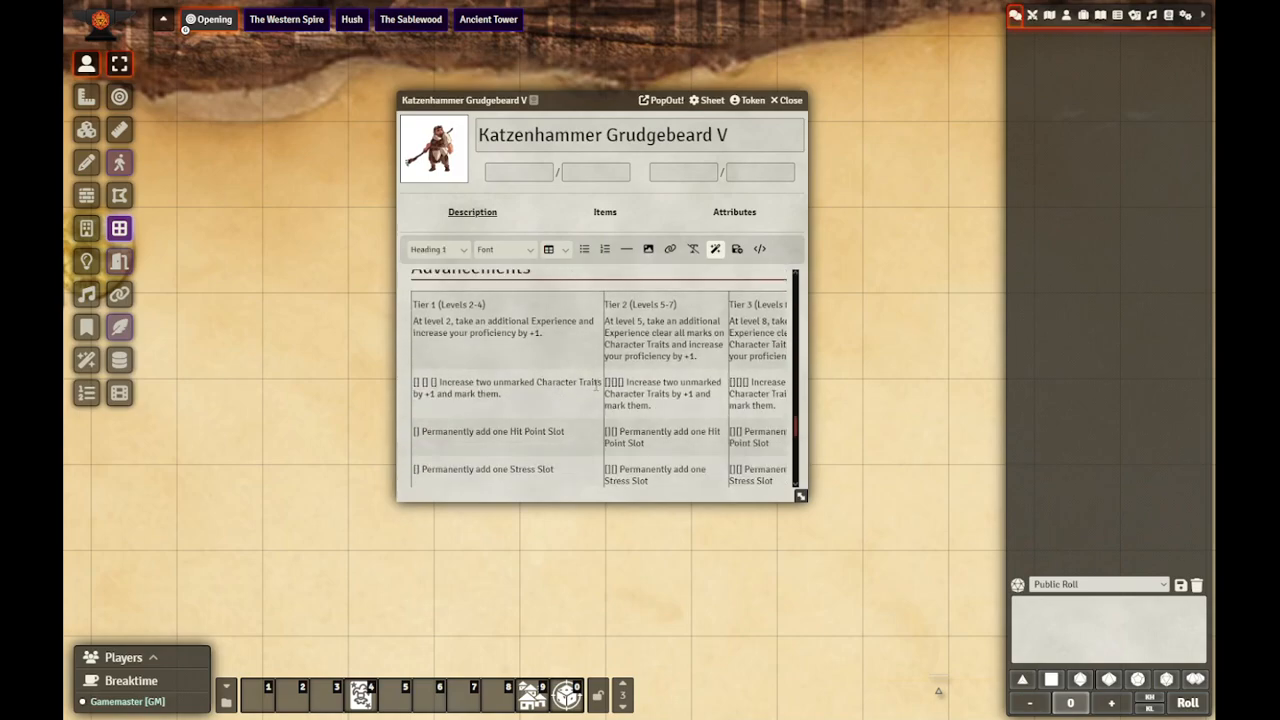
{"action": "scroll", "coordinate": [556, 364], "scroll_direction": "up", "scroll_amount": 1}
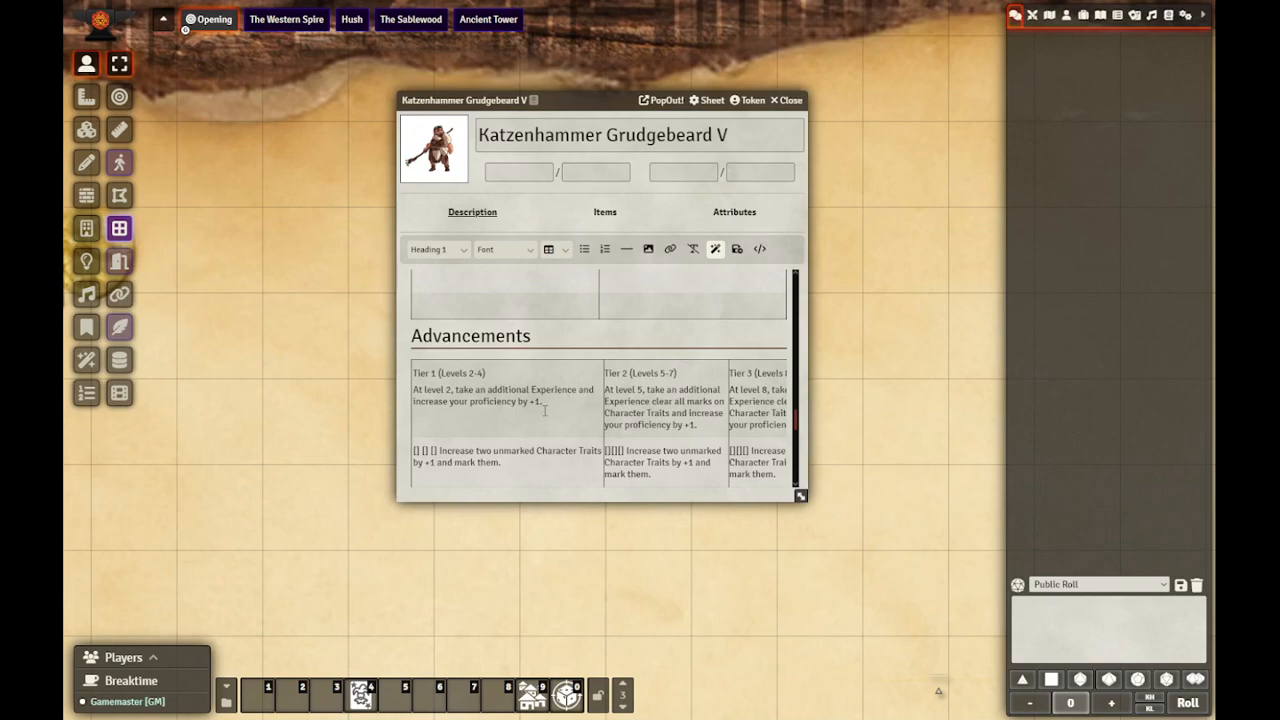
{"action": "scroll", "coordinate": [544, 410], "scroll_direction": "down", "scroll_amount": 1}
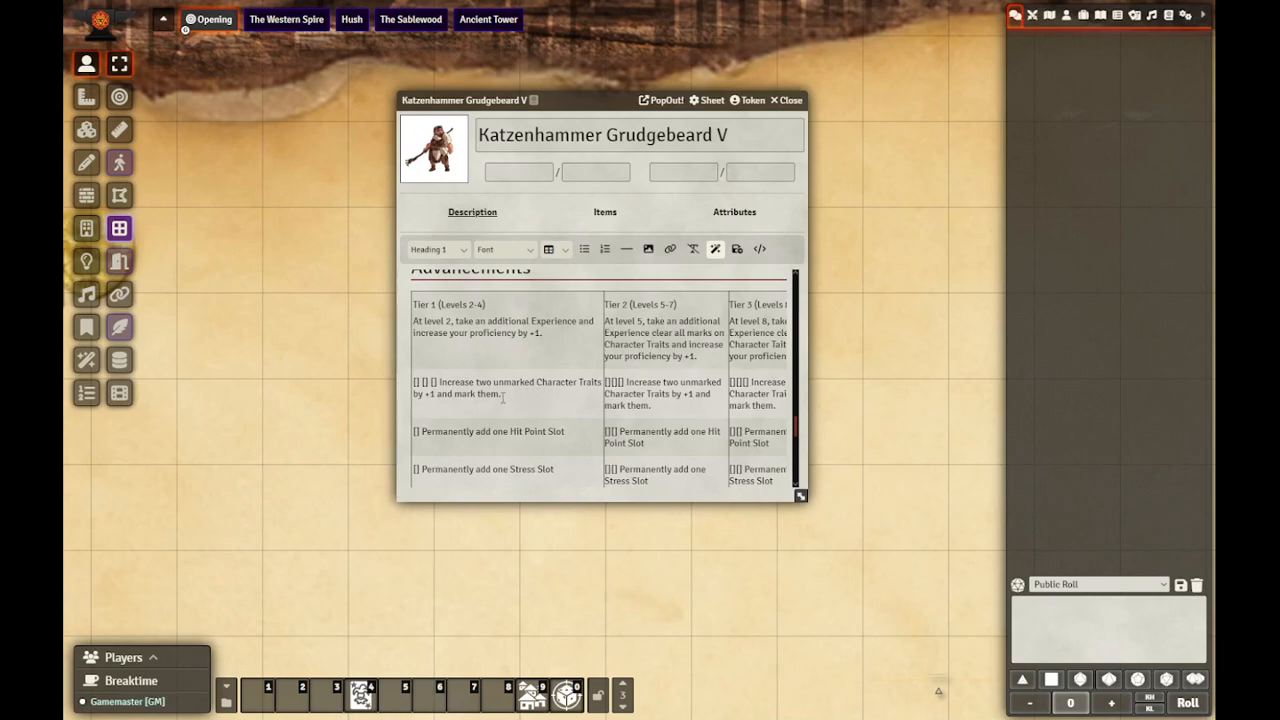
{"action": "left_click", "coordinate": [510, 395]}
{"action": "left_click", "coordinate": [417, 383]}
{"action": "type", "text": "X"}
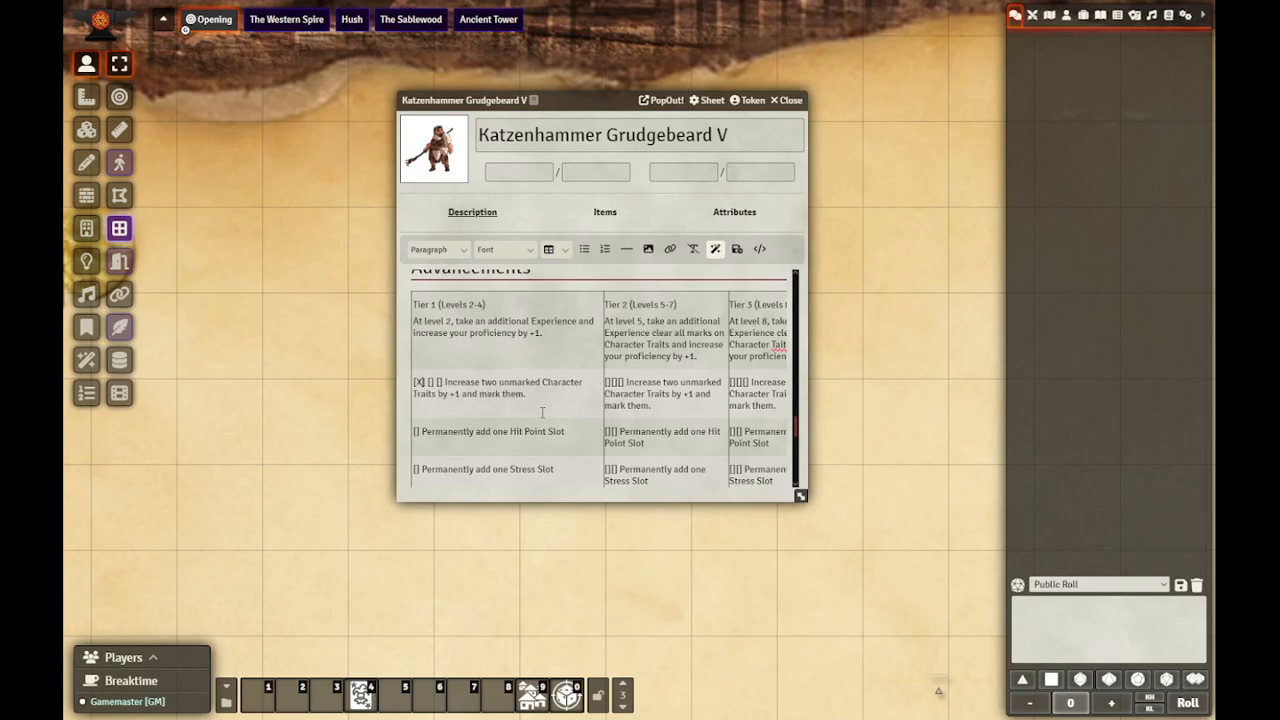
Step: Mark the Tier 1 advancement "Increase your Minor Damage Threshold by +1" with an X
{"action": "scroll", "coordinate": [505, 410], "scroll_direction": "down", "scroll_amount": 2}
{"action": "scroll", "coordinate": [472, 410], "scroll_direction": "down", "scroll_amount": 4}
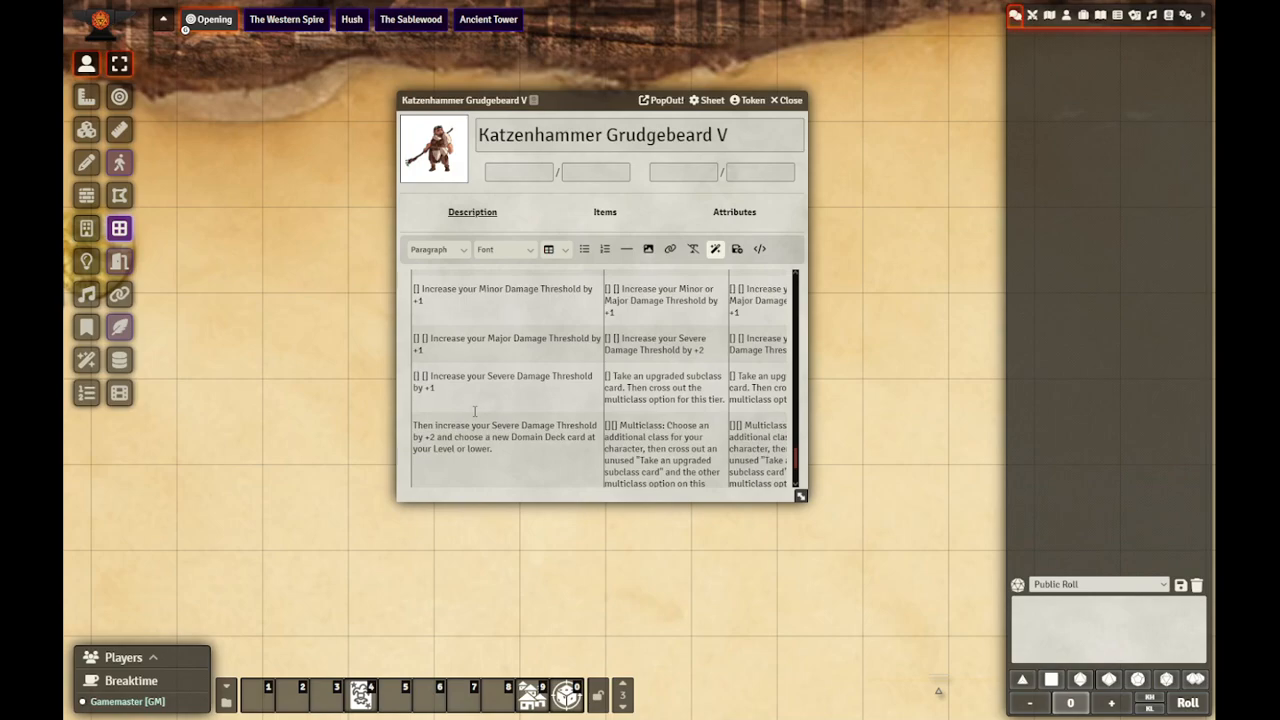
{"action": "scroll", "coordinate": [473, 406], "scroll_direction": "up", "scroll_amount": 1}
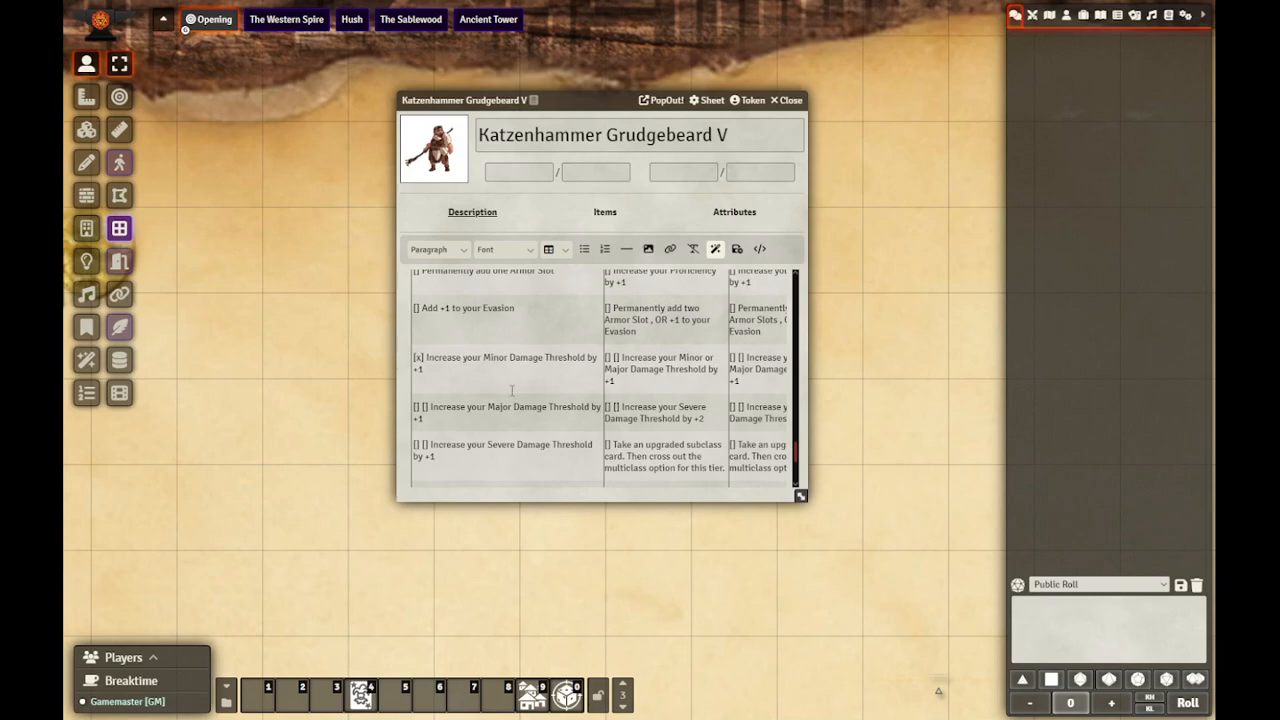
{"action": "scroll", "coordinate": [511, 391], "scroll_direction": "up", "scroll_amount": 3}
{"action": "scroll", "coordinate": [511, 391], "scroll_direction": "up", "scroll_amount": 2}
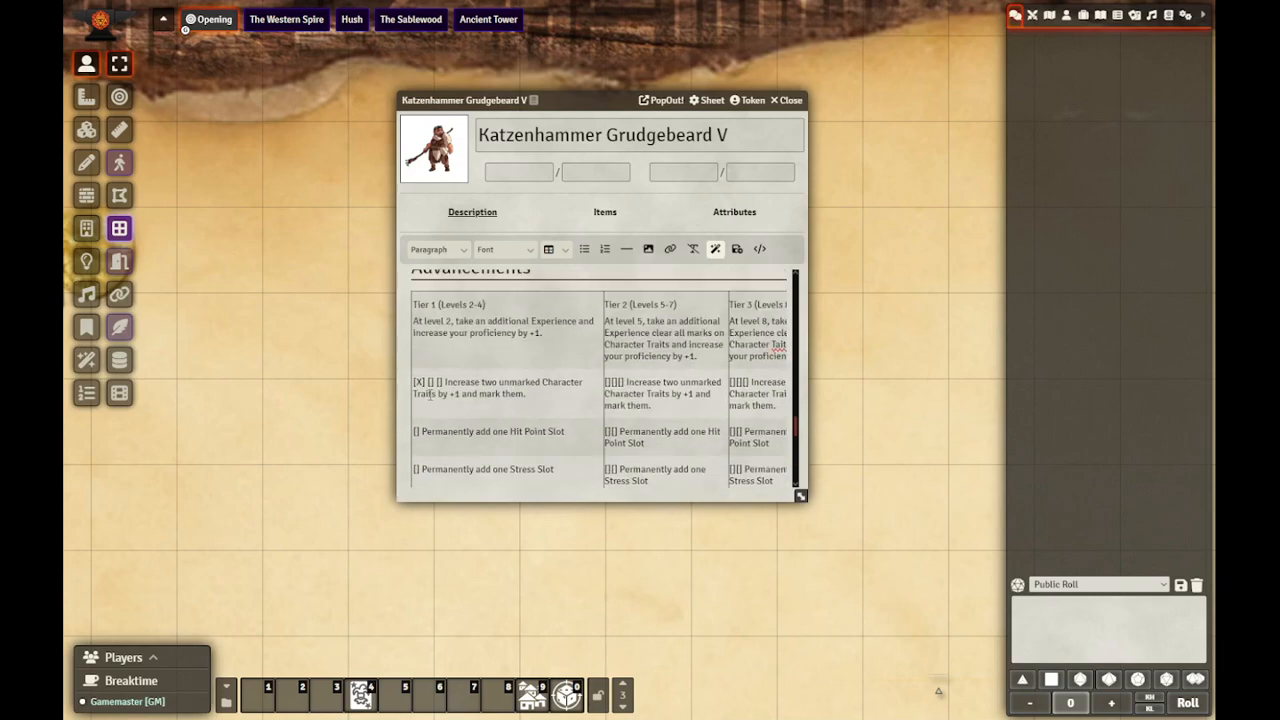
{"action": "scroll", "coordinate": [430, 394], "scroll_direction": "down", "scroll_amount": 3}
Step: Add an asterisk to the Instinct and Strength trait labels and save the description
{"action": "scroll", "coordinate": [516, 404], "scroll_direction": "up", "scroll_amount": 7}
{"action": "scroll", "coordinate": [516, 404], "scroll_direction": "up", "scroll_amount": 5}
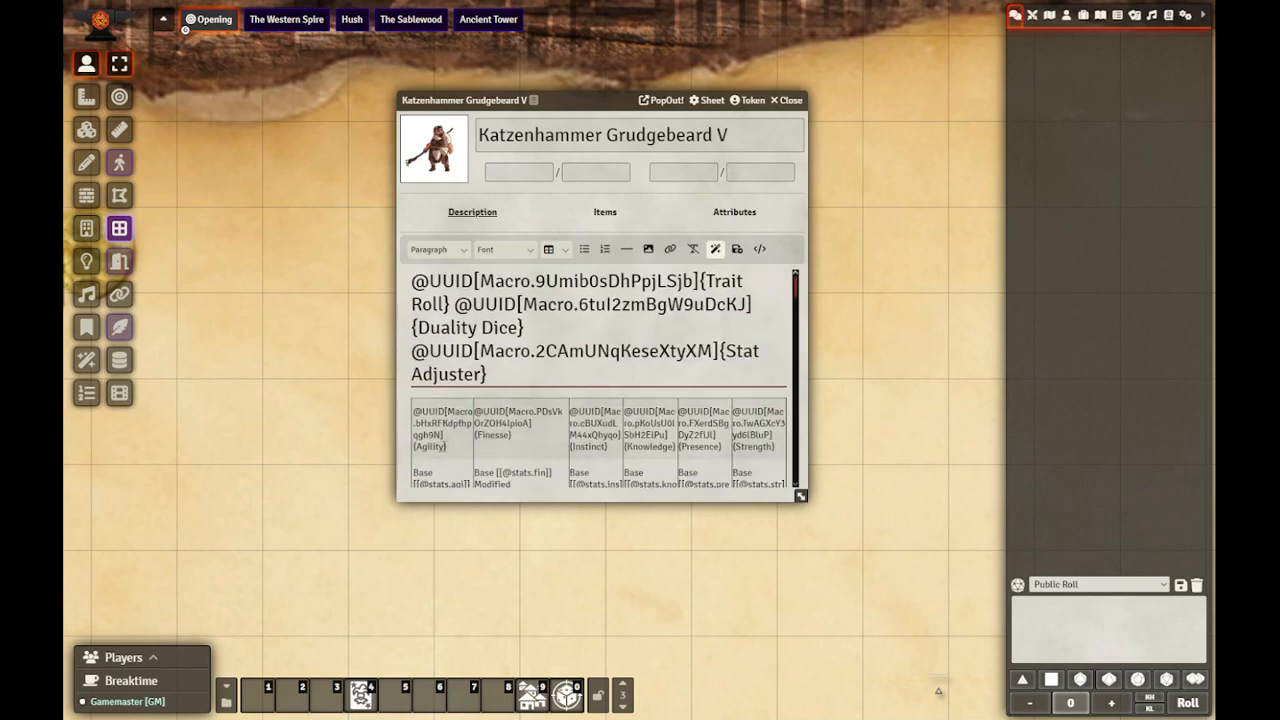
{"action": "left_click", "coordinate": [769, 447]}
{"action": "type", "text": "*"}
{"action": "left_click", "coordinate": [737, 249]}
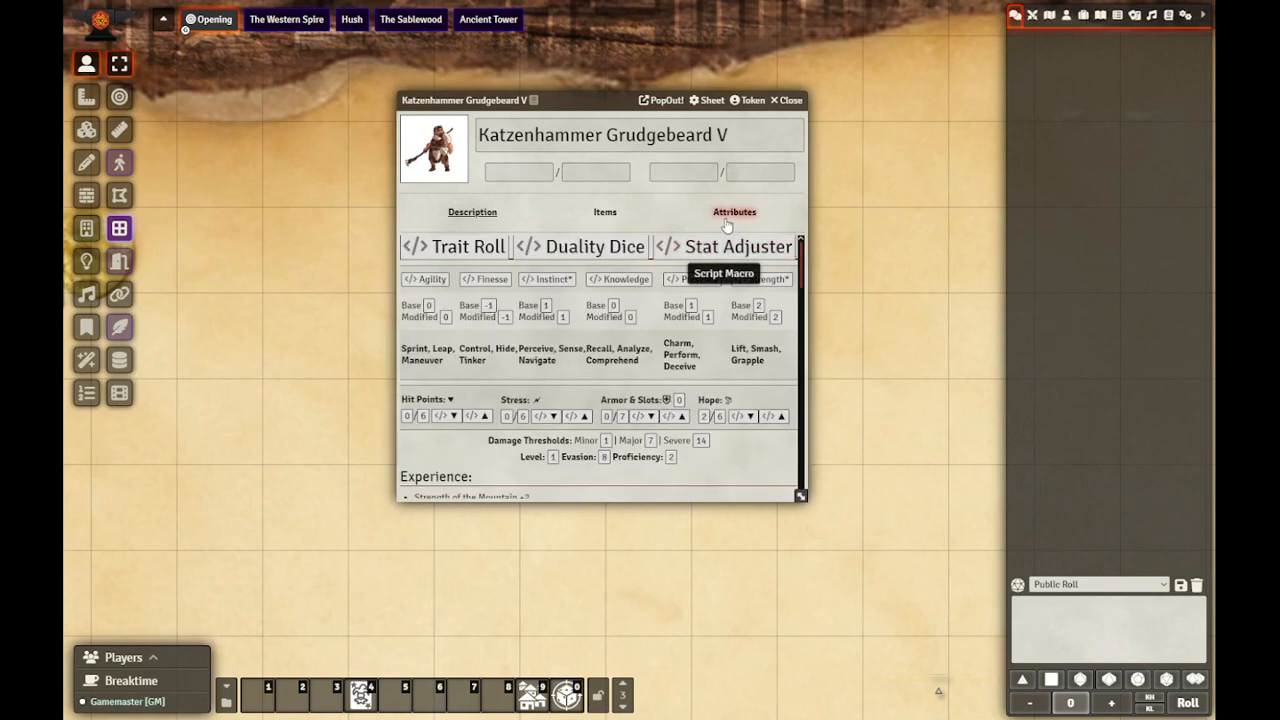
Step: With the character's attributes open, run the Modify Traits macro to change the Severe Threshold by 2 and the Level by 1
{"action": "left_click", "coordinate": [725, 220]}
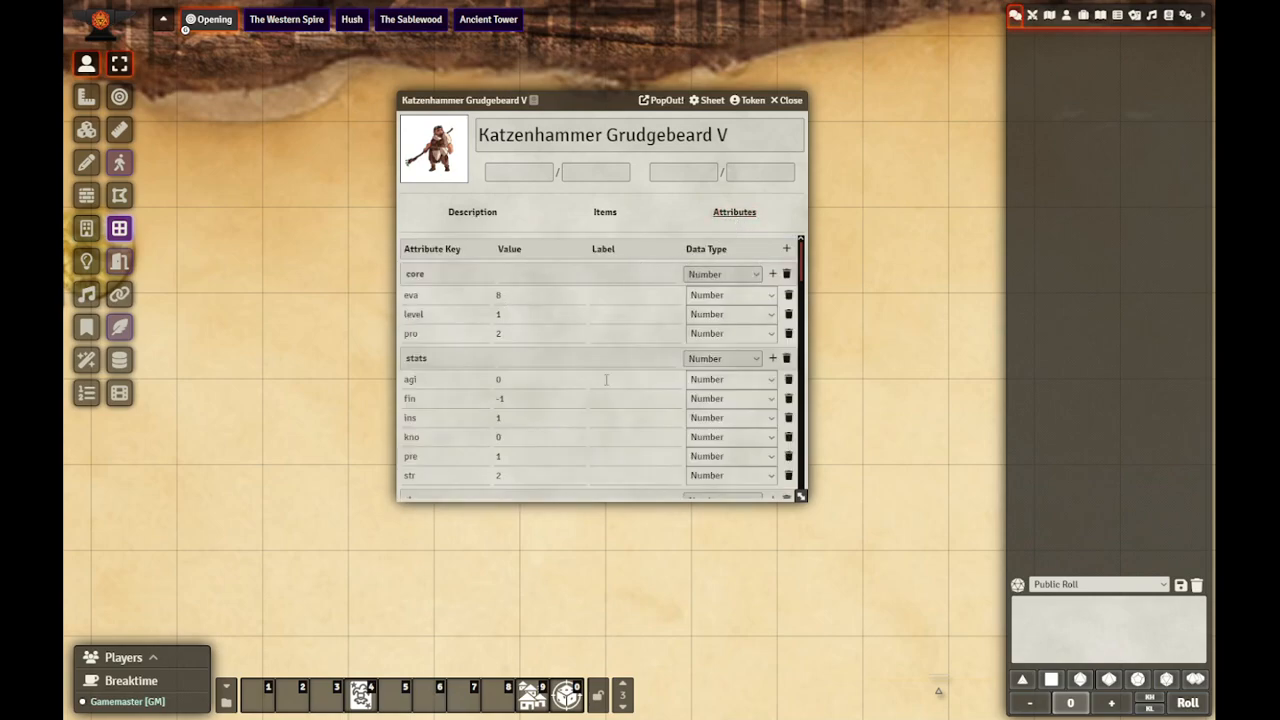
{"action": "left_click", "coordinate": [567, 697]}
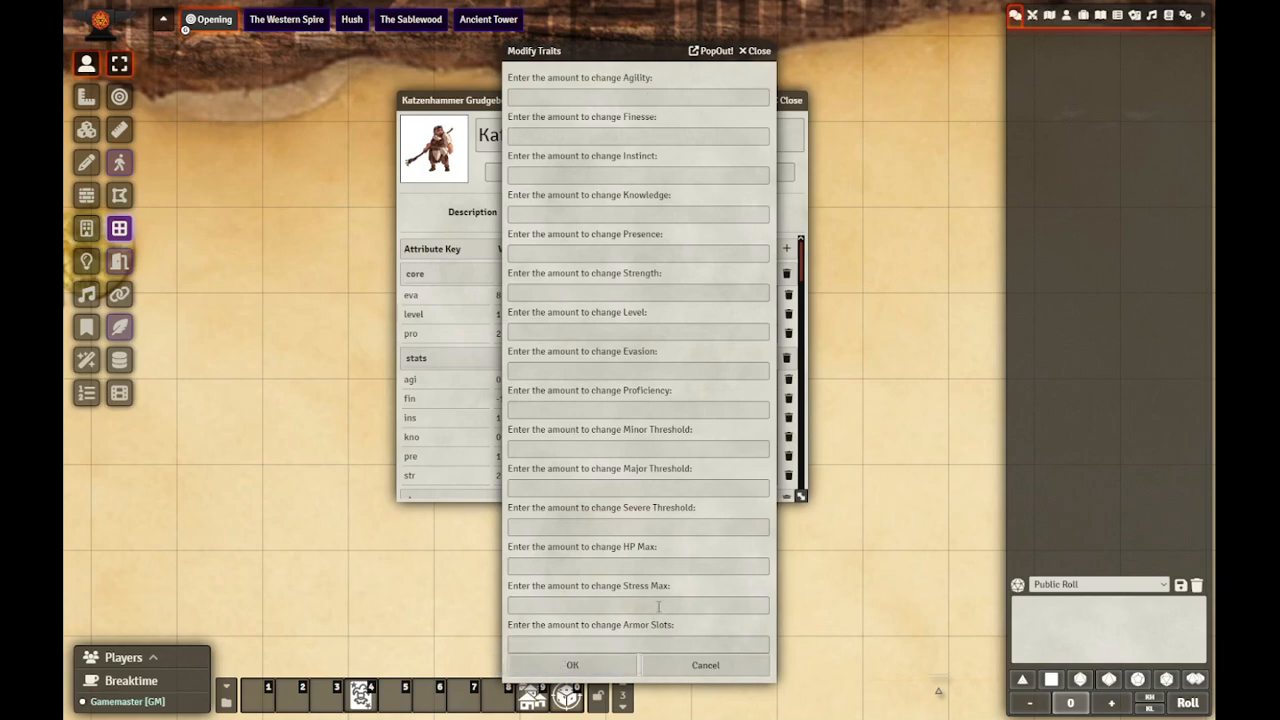
{"action": "left_click", "coordinate": [658, 527]}
{"action": "type", "text": "2"}
{"action": "left_click", "coordinate": [681, 409]}
{"action": "type", "text": "1"}
{"action": "left_click", "coordinate": [625, 336]}
{"action": "type", "text": "1"}
{"action": "left_click_drag", "start_coordinate": [620, 50], "coordinate": [796, 50]}
{"action": "left_click", "coordinate": [794, 666]}
{"action": "left_click", "coordinate": [521, 337]}
{"action": "left_click", "coordinate": [553, 360]}
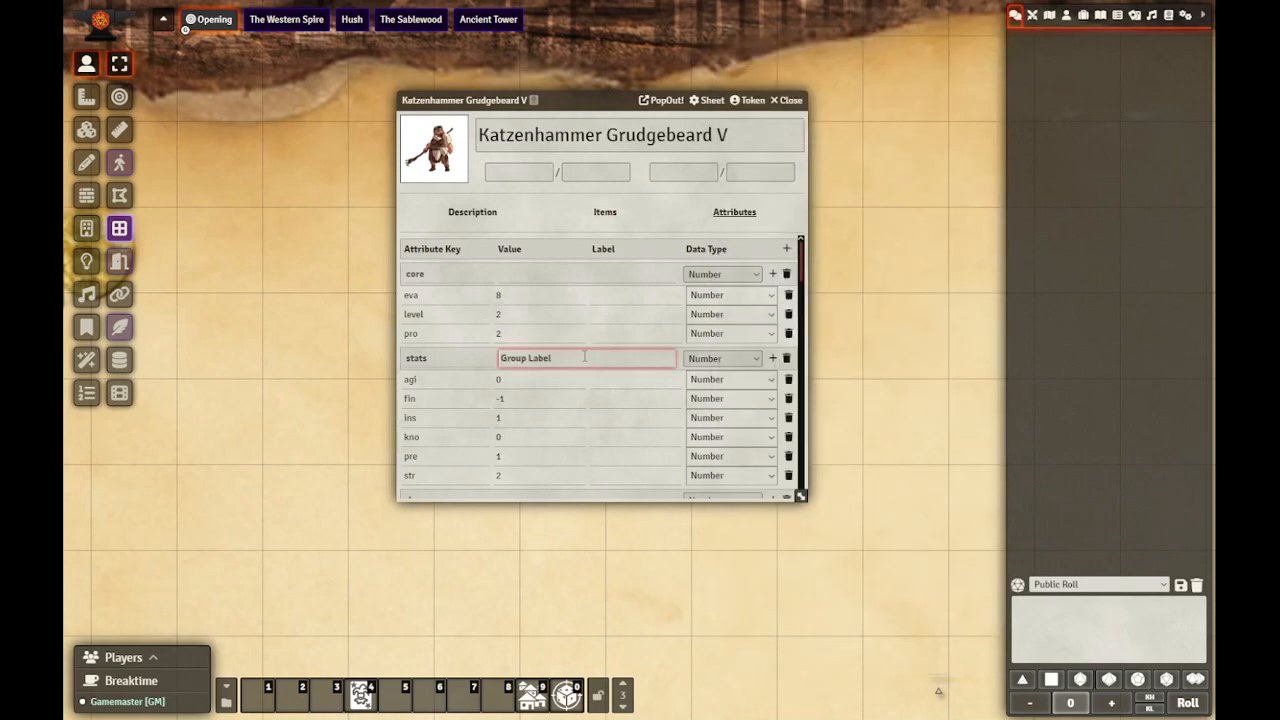
Step: Check the character's derived attributes and damage thresholds against the Advancements table in the description
{"action": "scroll", "coordinate": [636, 362], "scroll_direction": "down", "scroll_amount": 5}
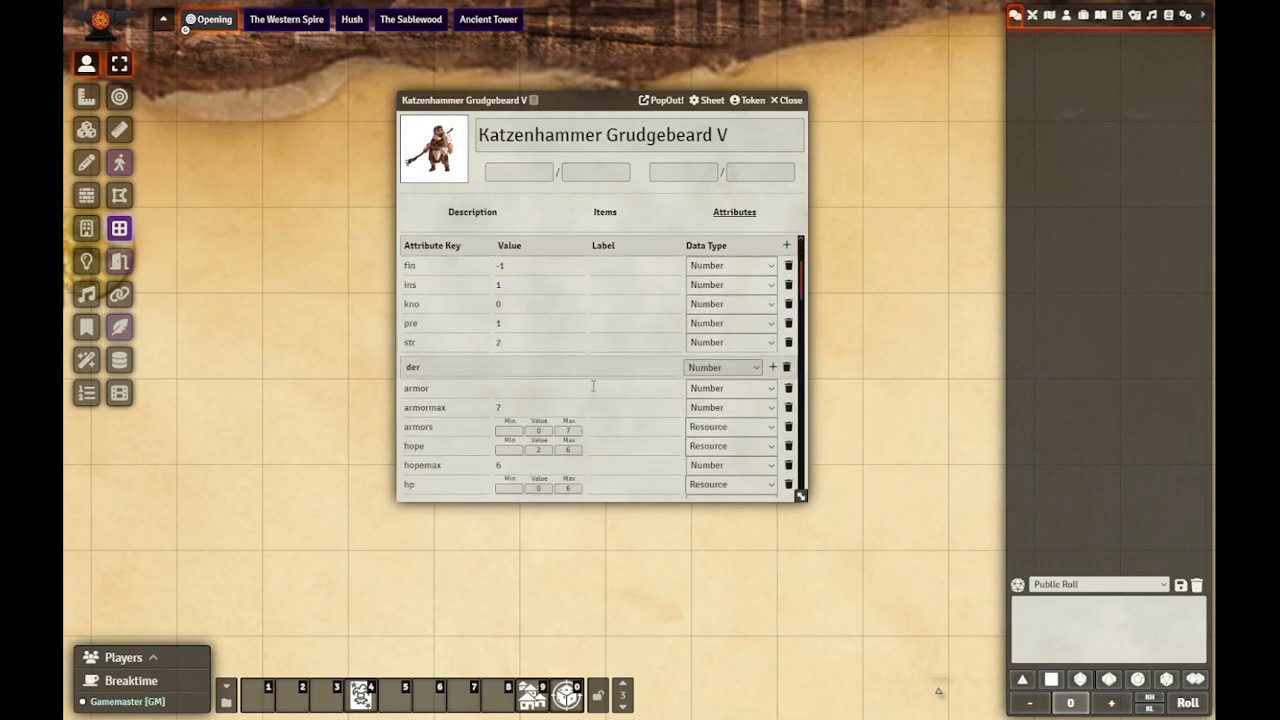
{"action": "scroll", "coordinate": [570, 360], "scroll_direction": "up", "scroll_amount": 1}
{"action": "left_click", "coordinate": [510, 335]}
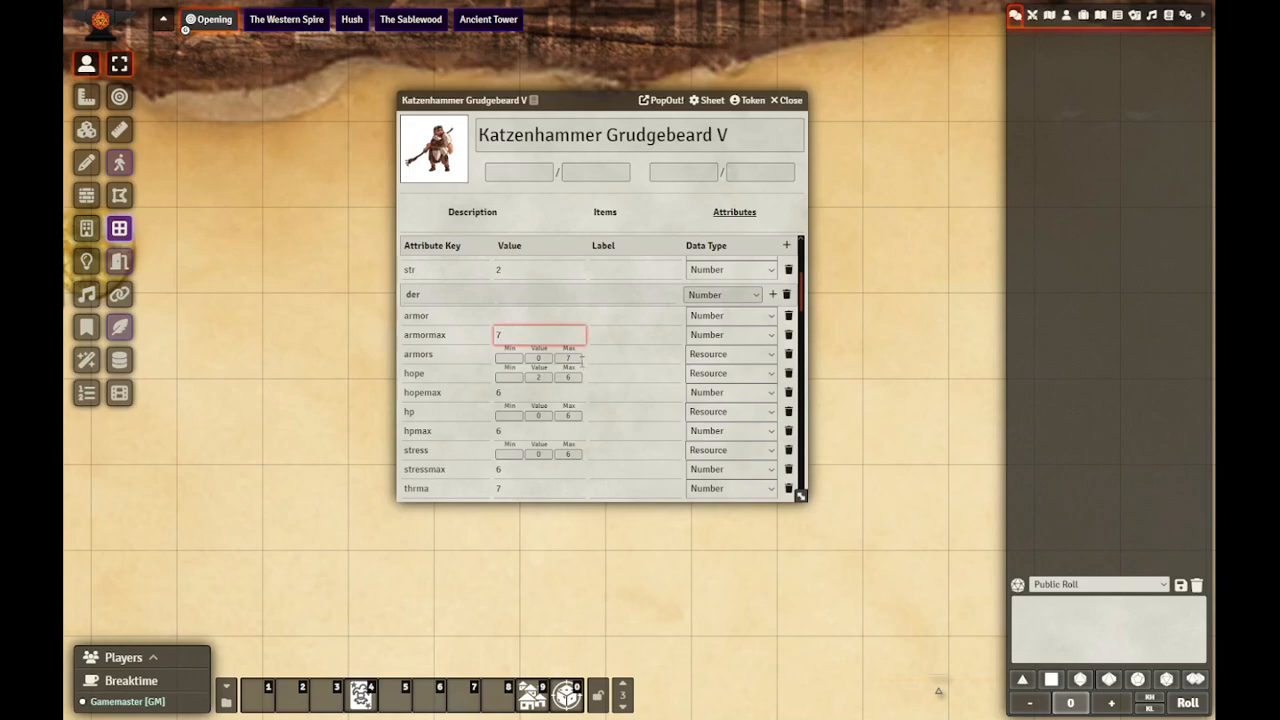
{"action": "scroll", "coordinate": [595, 365], "scroll_direction": "down", "scroll_amount": 4}
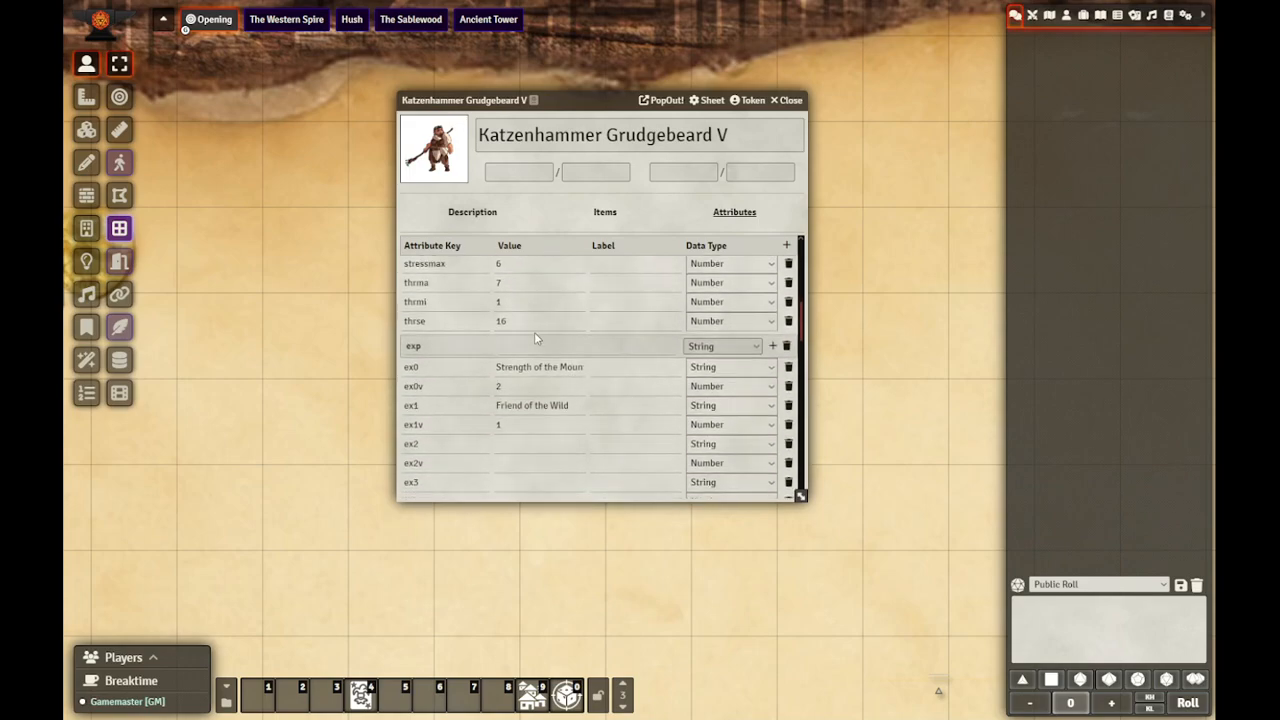
{"action": "left_click", "coordinate": [523, 323]}
{"action": "left_click", "coordinate": [456, 218]}
{"action": "scroll", "coordinate": [491, 414], "scroll_direction": "down", "scroll_amount": 15}
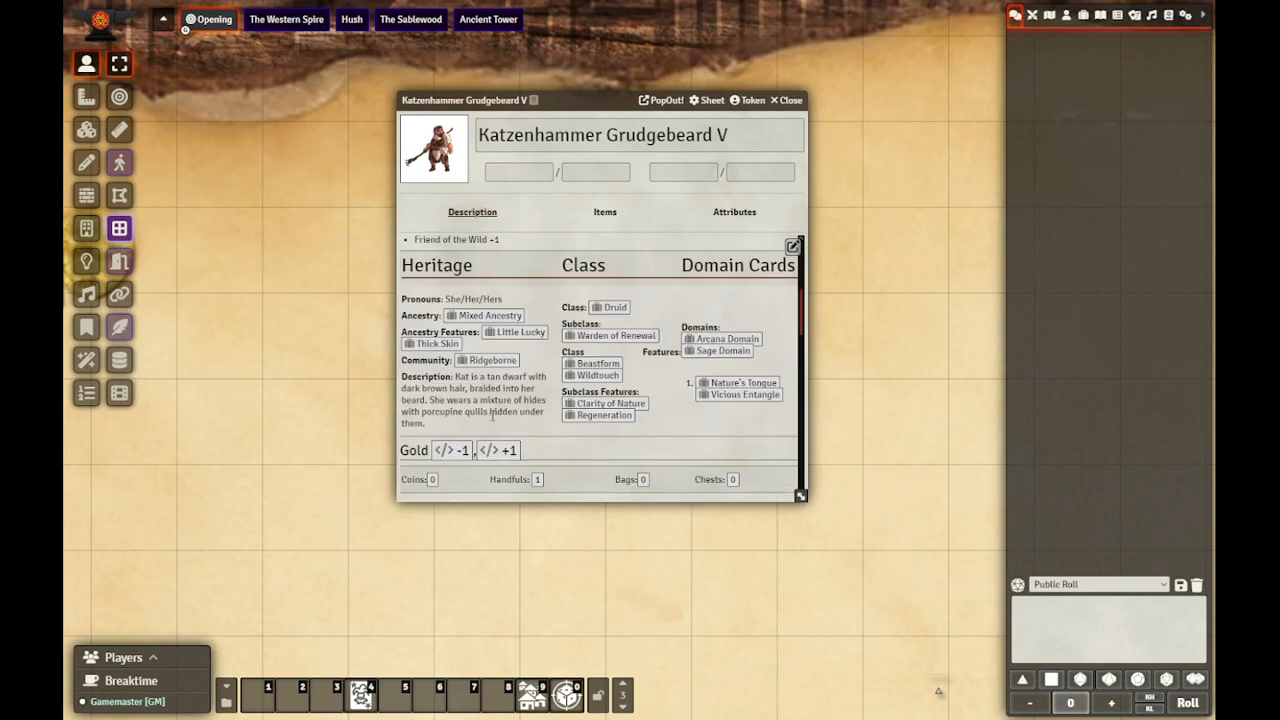
{"action": "scroll", "coordinate": [491, 414], "scroll_direction": "up", "scroll_amount": 3}
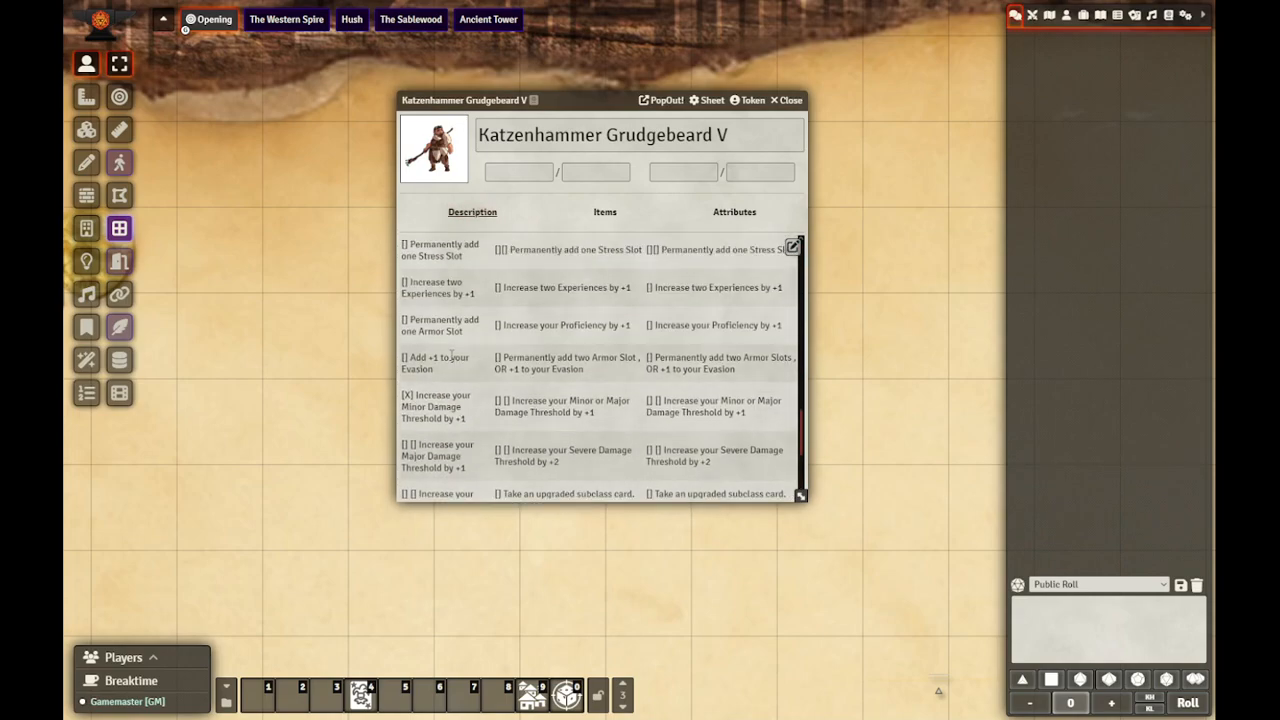
Step: Set the minor damage threshold attribute "thrmi" to 2
{"action": "left_click", "coordinate": [735, 212]}
{"action": "scroll", "coordinate": [530, 399], "scroll_direction": "down", "scroll_amount": 1}
{"action": "scroll", "coordinate": [524, 368], "scroll_direction": "up", "scroll_amount": 3}
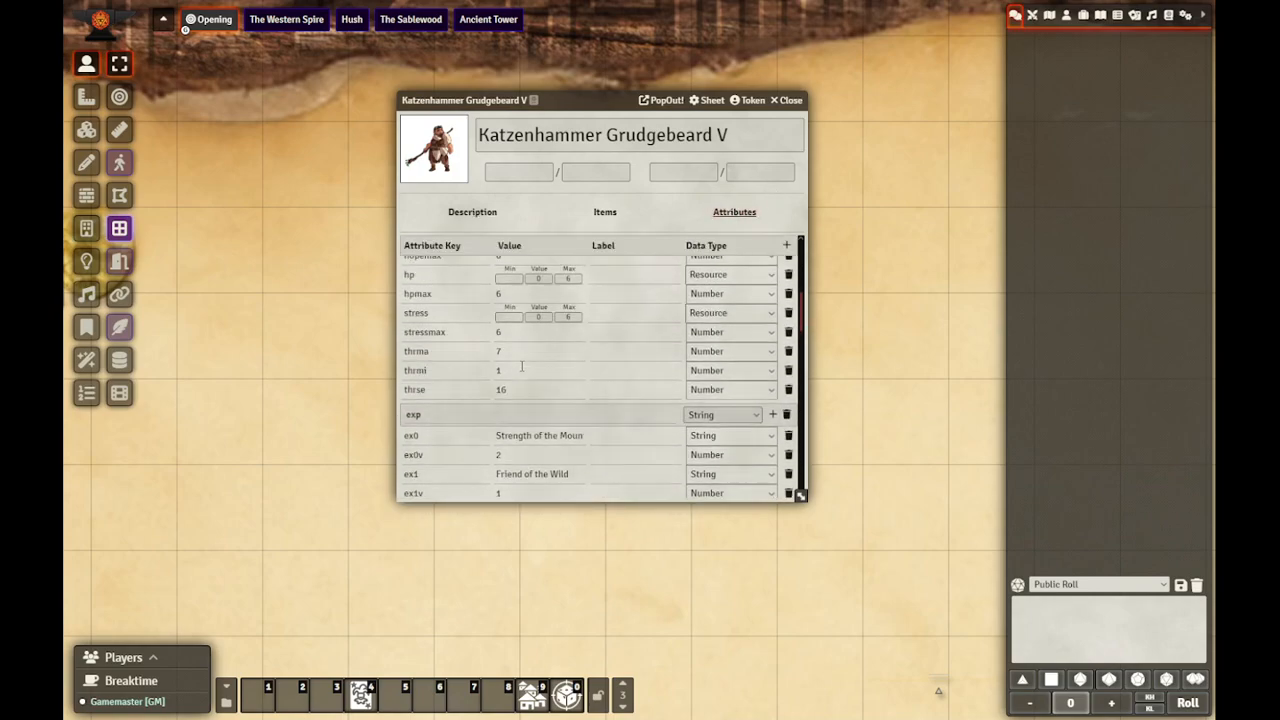
{"action": "left_click", "coordinate": [513, 367]}
{"action": "type", "text": "2"}
{"action": "left_click", "coordinate": [633, 367]}
{"action": "left_click", "coordinate": [533, 376]}
Step: Review the remaining attribute groups, the updated stats in the description, and the level-up instructions in the Advancements table
{"action": "scroll", "coordinate": [596, 370], "scroll_direction": "down", "scroll_amount": 2}
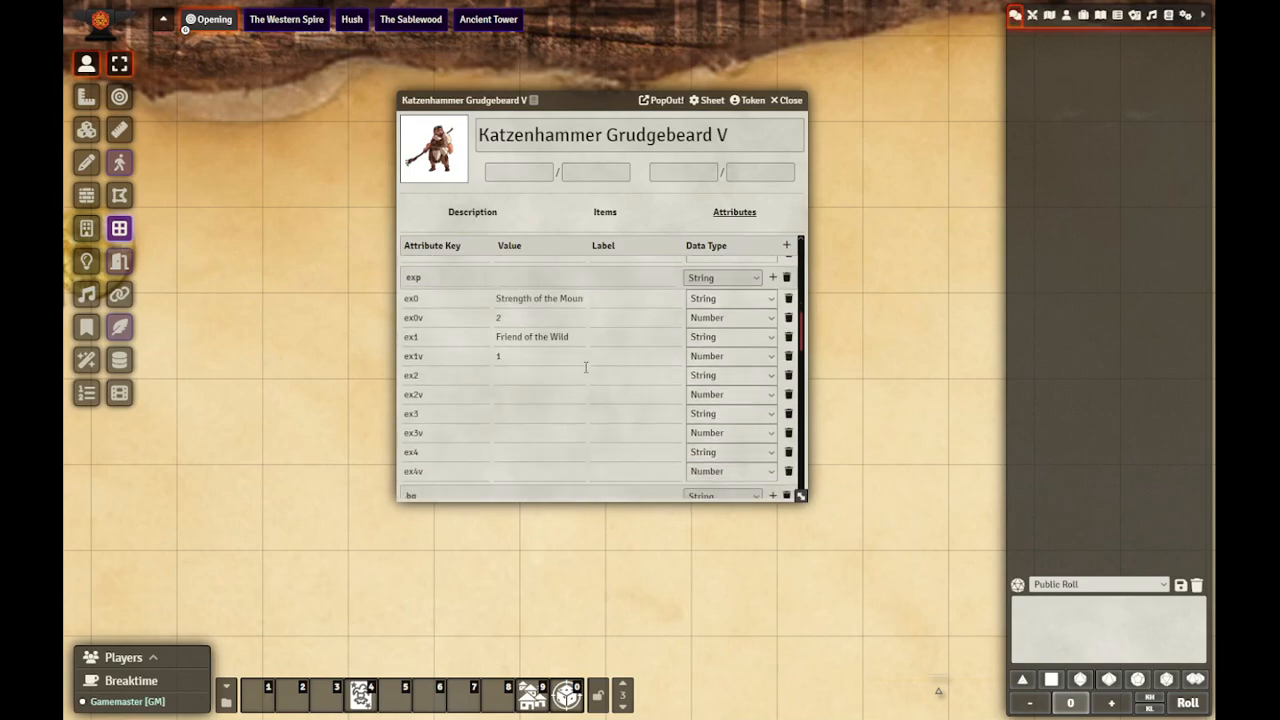
{"action": "scroll", "coordinate": [585, 355], "scroll_direction": "down", "scroll_amount": 3}
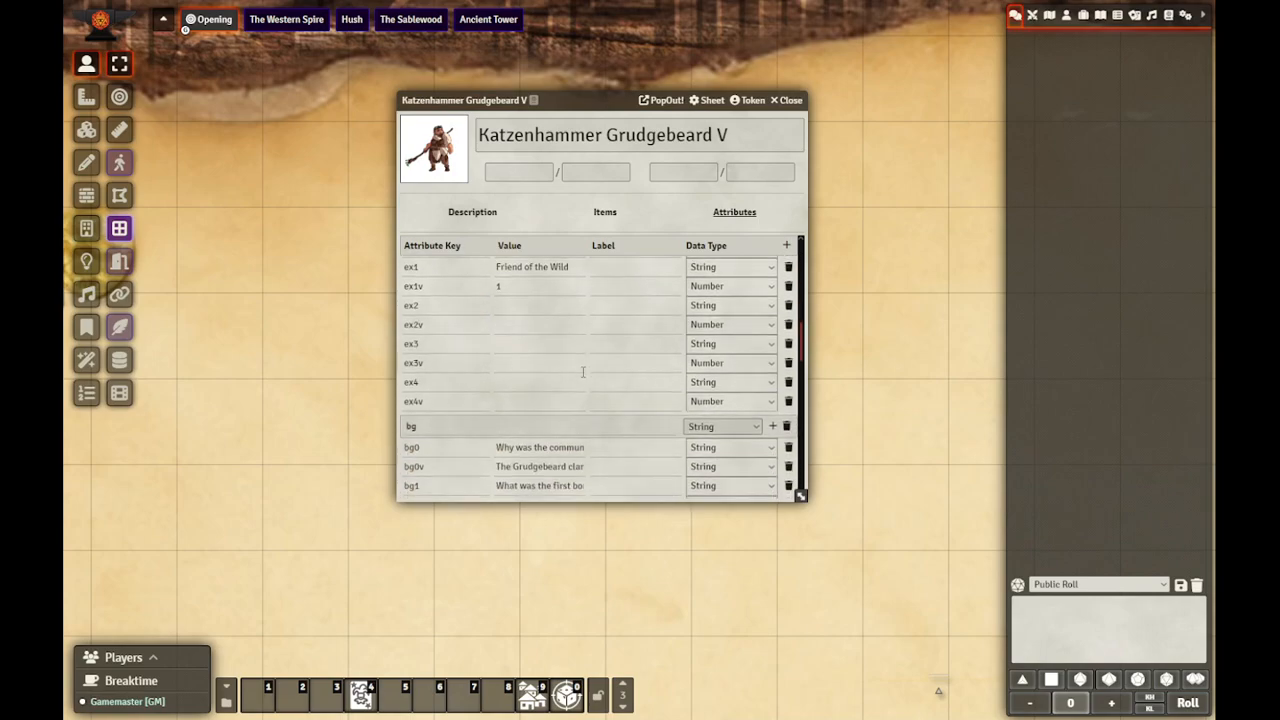
{"action": "scroll", "coordinate": [547, 377], "scroll_direction": "down", "scroll_amount": 1}
{"action": "scroll", "coordinate": [546, 378], "scroll_direction": "down", "scroll_amount": 3}
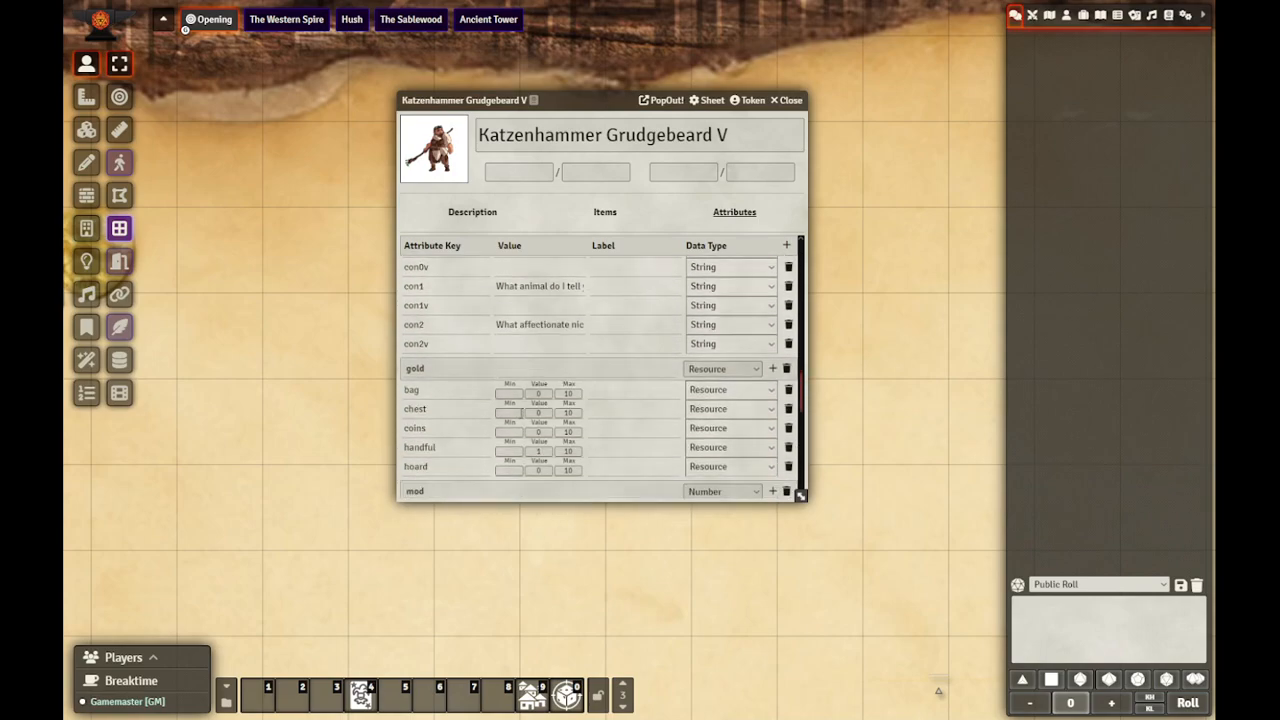
{"action": "scroll", "coordinate": [507, 320], "scroll_direction": "down", "scroll_amount": 5}
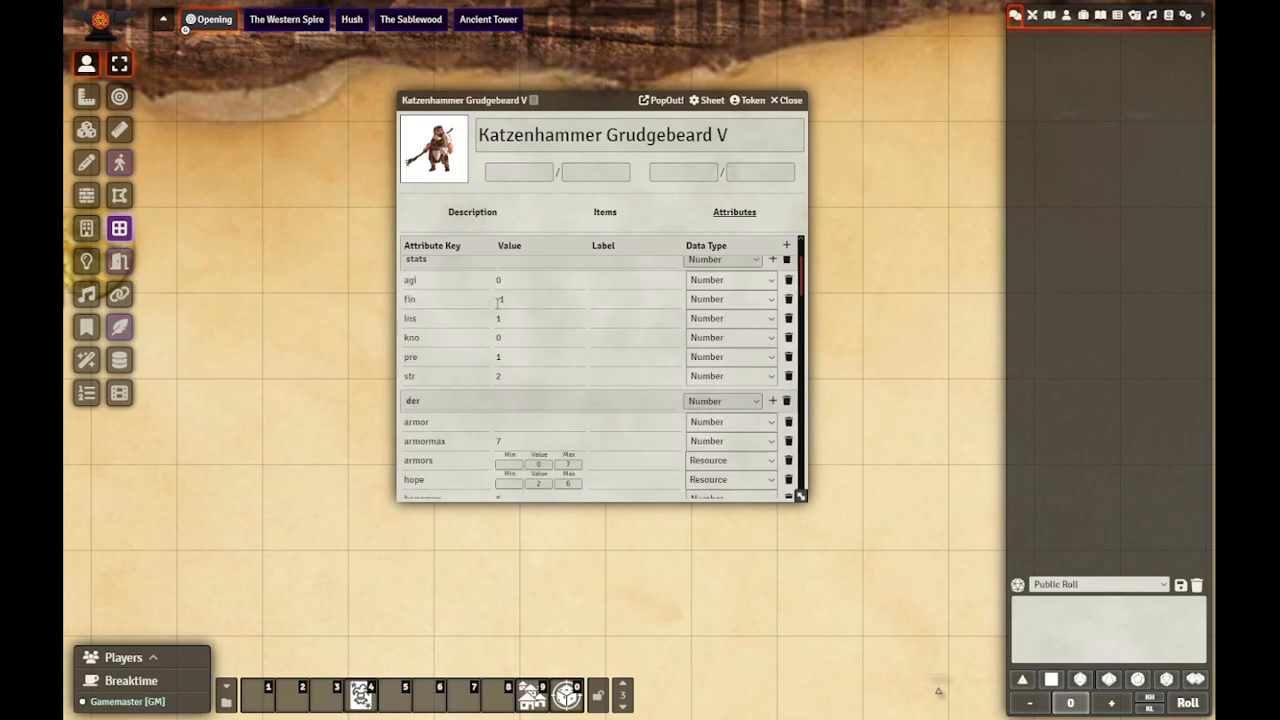
{"action": "left_click", "coordinate": [484, 214]}
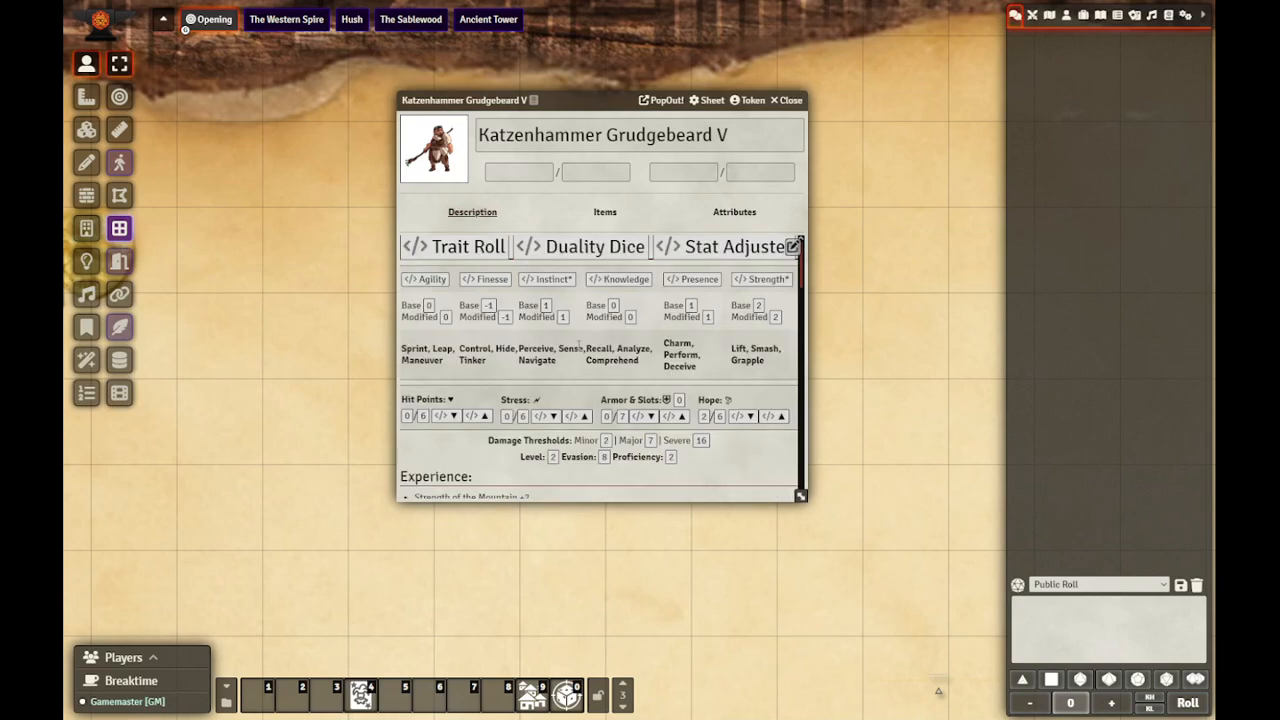
{"action": "scroll", "coordinate": [517, 411], "scroll_direction": "down", "scroll_amount": 6}
{"action": "scroll", "coordinate": [503, 408], "scroll_direction": "down", "scroll_amount": 5}
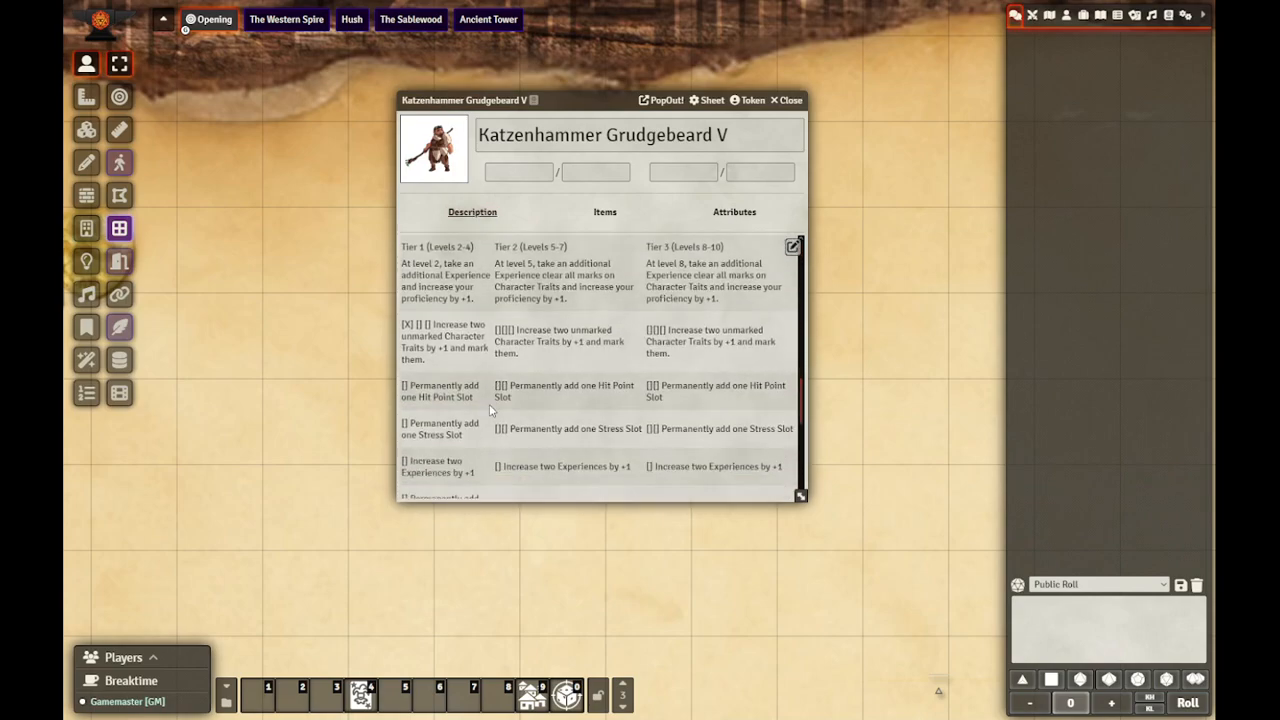
{"action": "scroll", "coordinate": [482, 408], "scroll_direction": "up", "scroll_amount": 4}
{"action": "scroll", "coordinate": [480, 365], "scroll_direction": "down", "scroll_amount": 1}
{"action": "scroll", "coordinate": [469, 375], "scroll_direction": "down", "scroll_amount": 6}
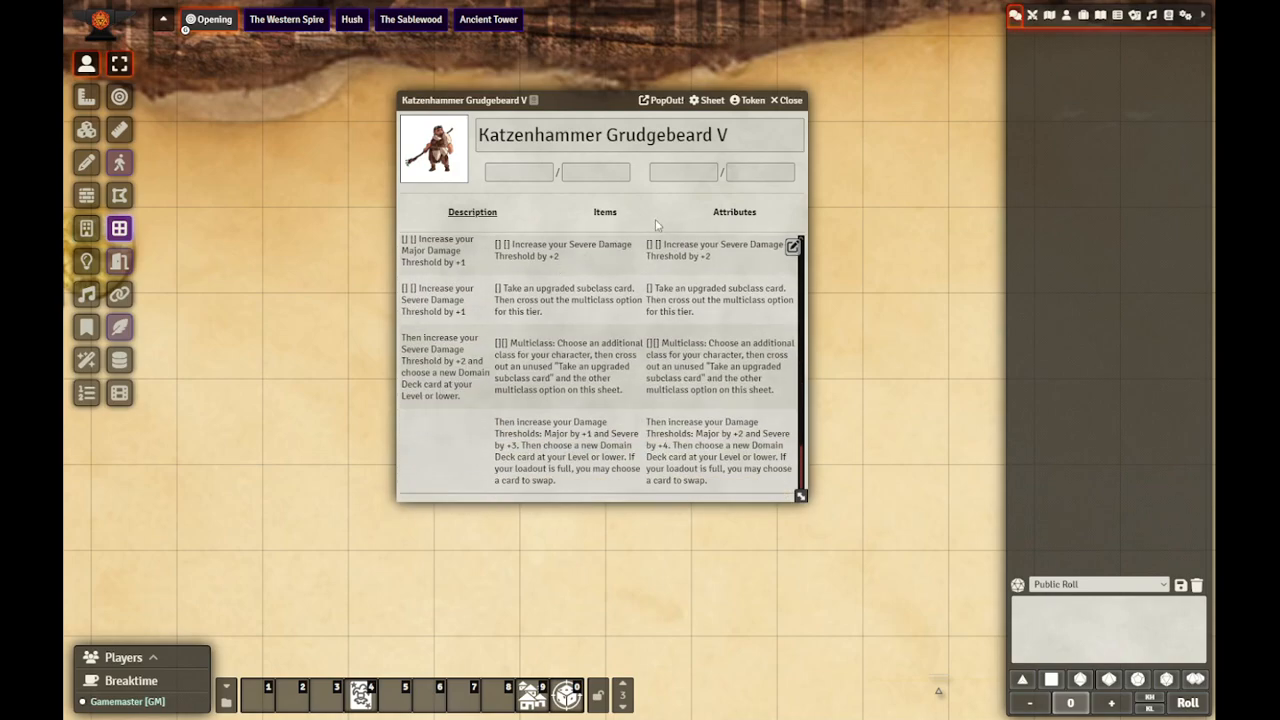
Step: Fill in the third experience in the attributes, setting ex2 to "Slow to Trust" and ex2v to 1
{"action": "left_click", "coordinate": [735, 212]}
{"action": "scroll", "coordinate": [540, 380], "scroll_direction": "down", "scroll_amount": 10}
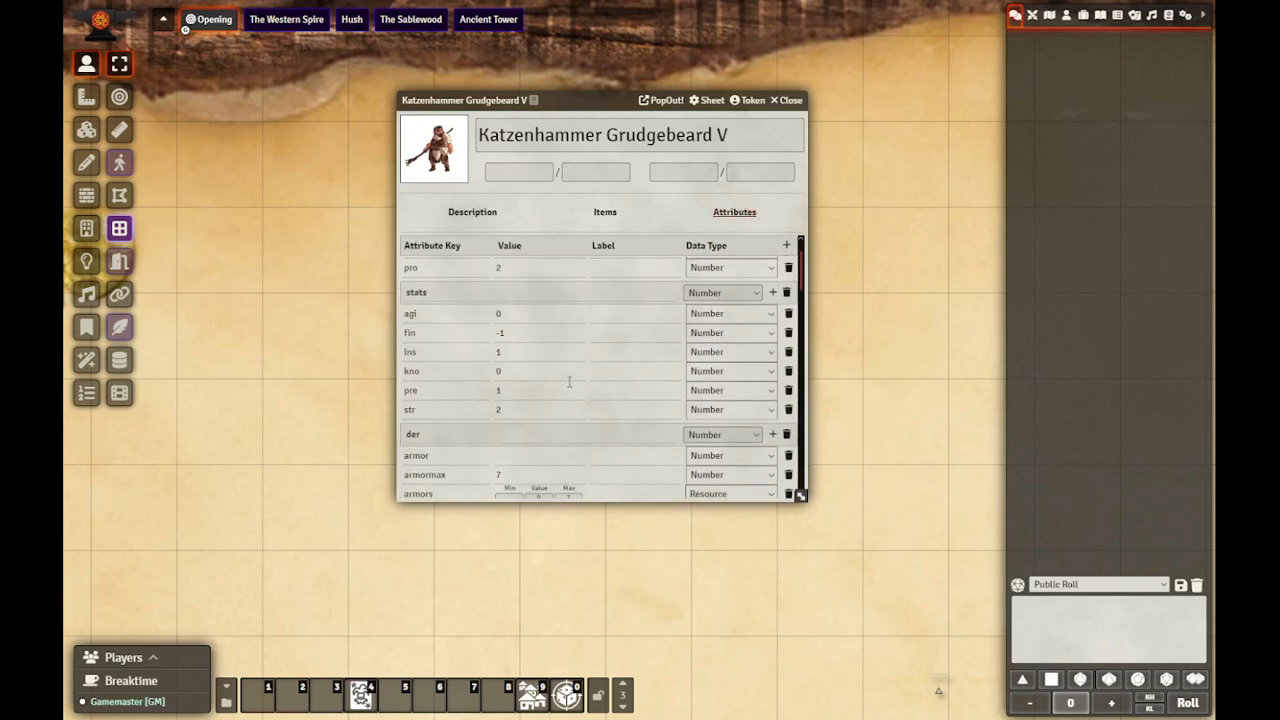
{"action": "scroll", "coordinate": [540, 400], "scroll_direction": "down", "scroll_amount": 2}
{"action": "left_click", "coordinate": [526, 377]}
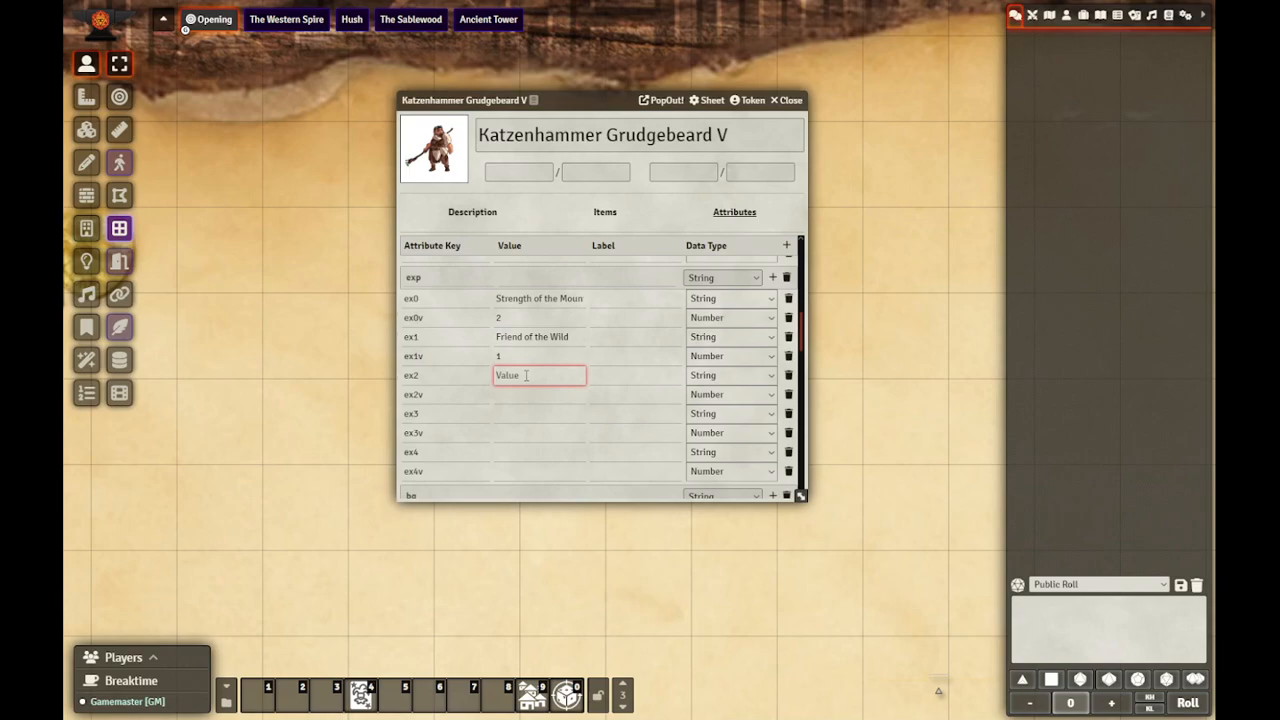
{"action": "left_click", "coordinate": [416, 298]}
{"action": "left_click", "coordinate": [535, 373]}
{"action": "type", "text": "Slow to Trust"}
{"action": "key", "text": "Tab"}
{"action": "key", "text": "Tab"}
{"action": "key", "text": "Tab"}
{"action": "key", "text": "Tab"}
{"action": "type", "text": "1"}
{"action": "left_click", "coordinate": [640, 436]}
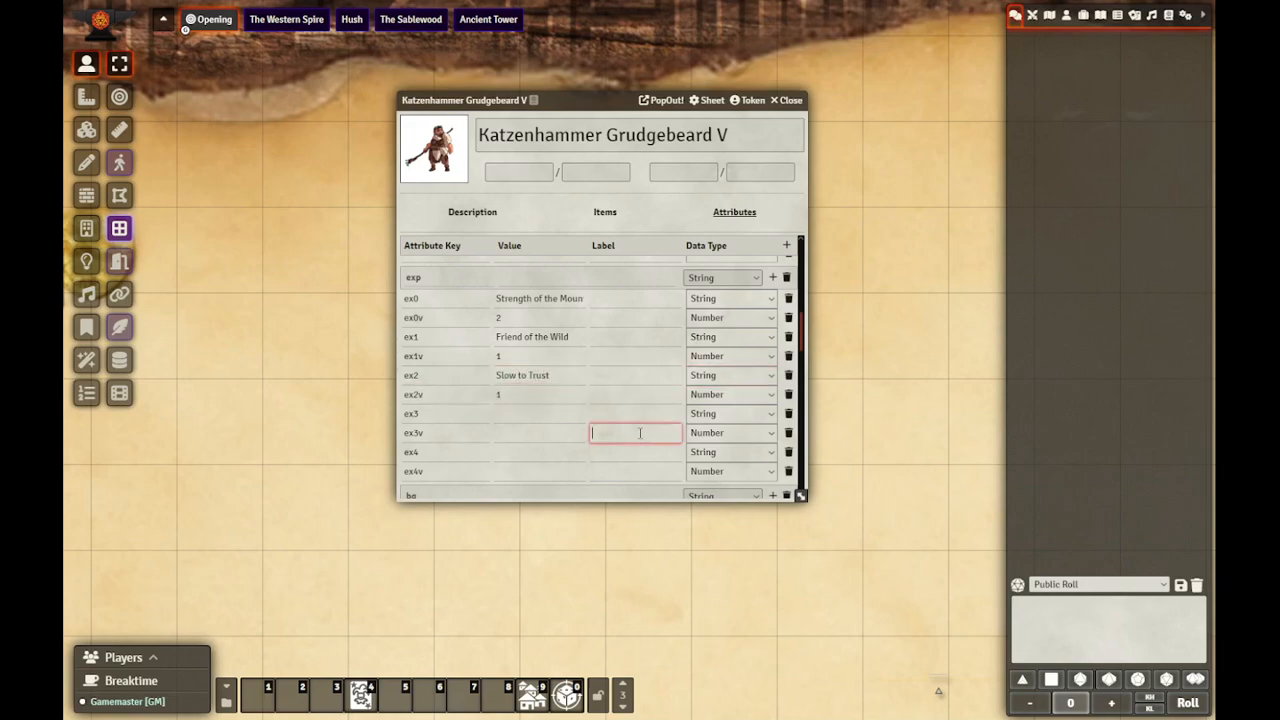
Step: Add the bullet "Slow to Trust +1" below "Friend of the Wild" in the description's Experience list and save it
{"action": "left_click", "coordinate": [465, 215]}
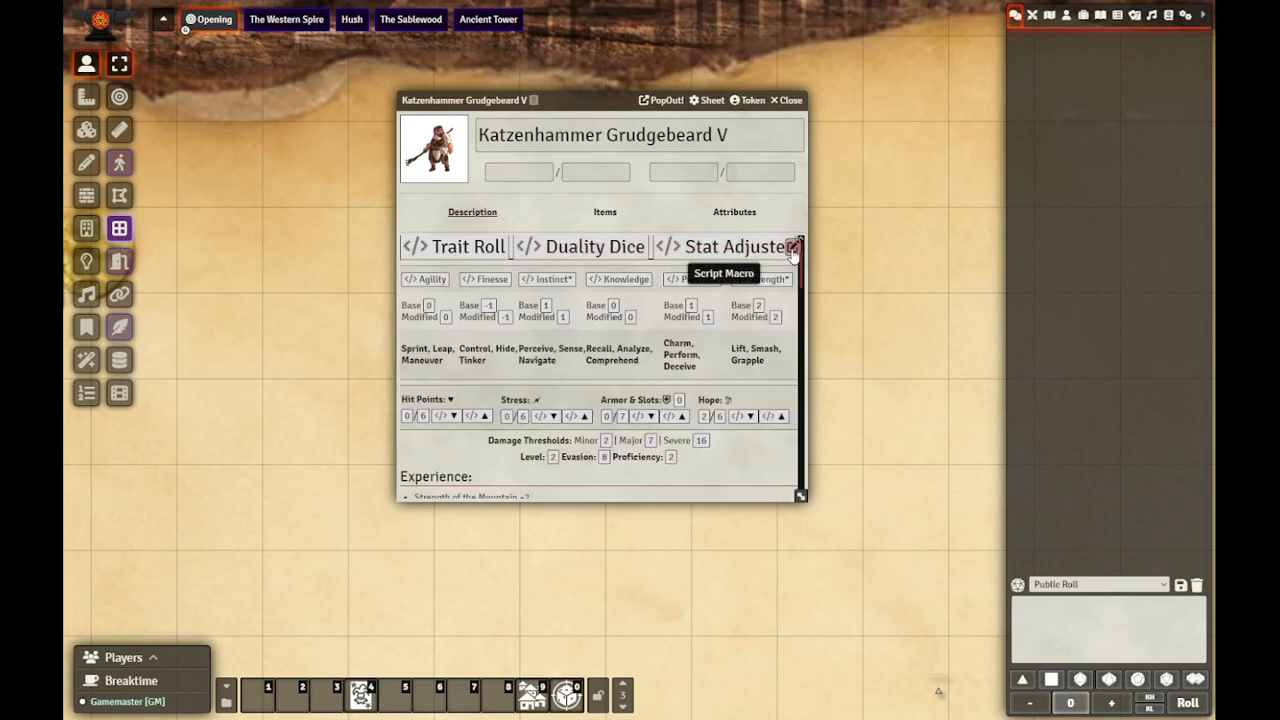
{"action": "scroll", "coordinate": [567, 377], "scroll_direction": "down", "scroll_amount": 2}
{"action": "scroll", "coordinate": [567, 377], "scroll_direction": "down", "scroll_amount": 10}
{"action": "left_click", "coordinate": [531, 398]}
{"action": "scroll", "coordinate": [531, 398], "scroll_direction": "down", "scroll_amount": 1}
{"action": "left_click", "coordinate": [541, 326]}
{"action": "key", "text": "Return"}
{"action": "type", "text": "Slow to Trust +1"}
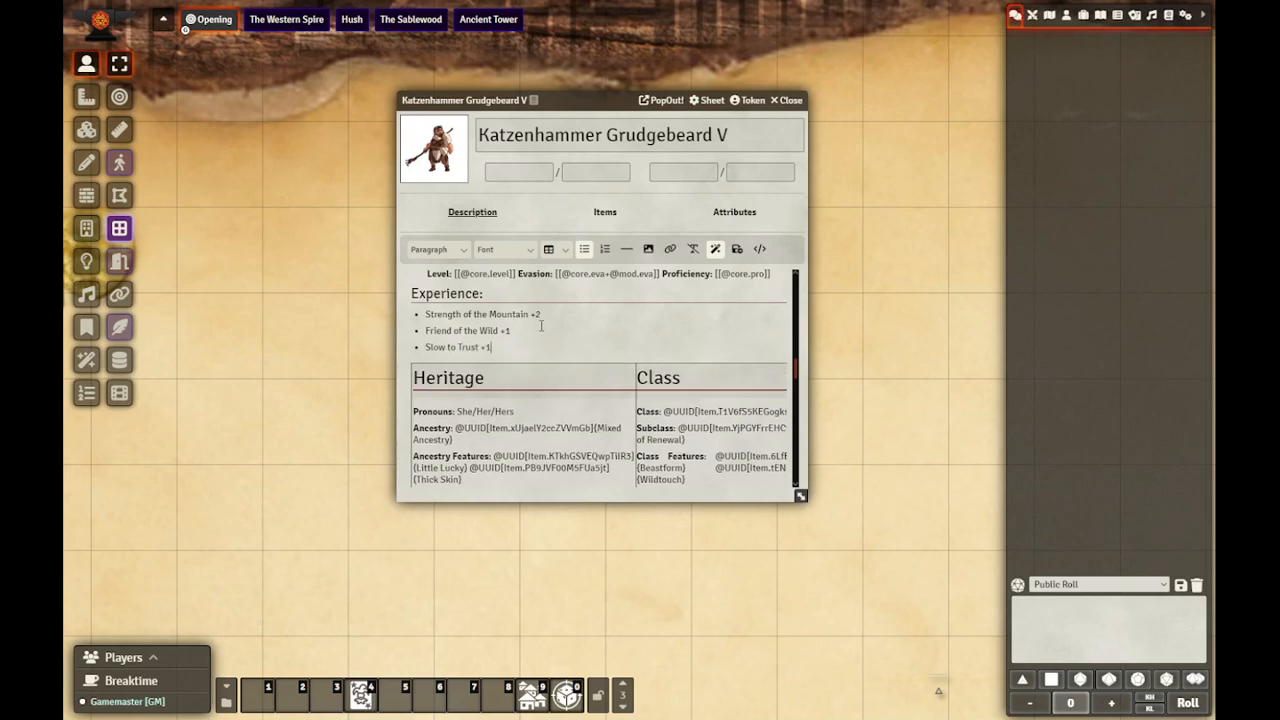
{"action": "left_click", "coordinate": [737, 248]}
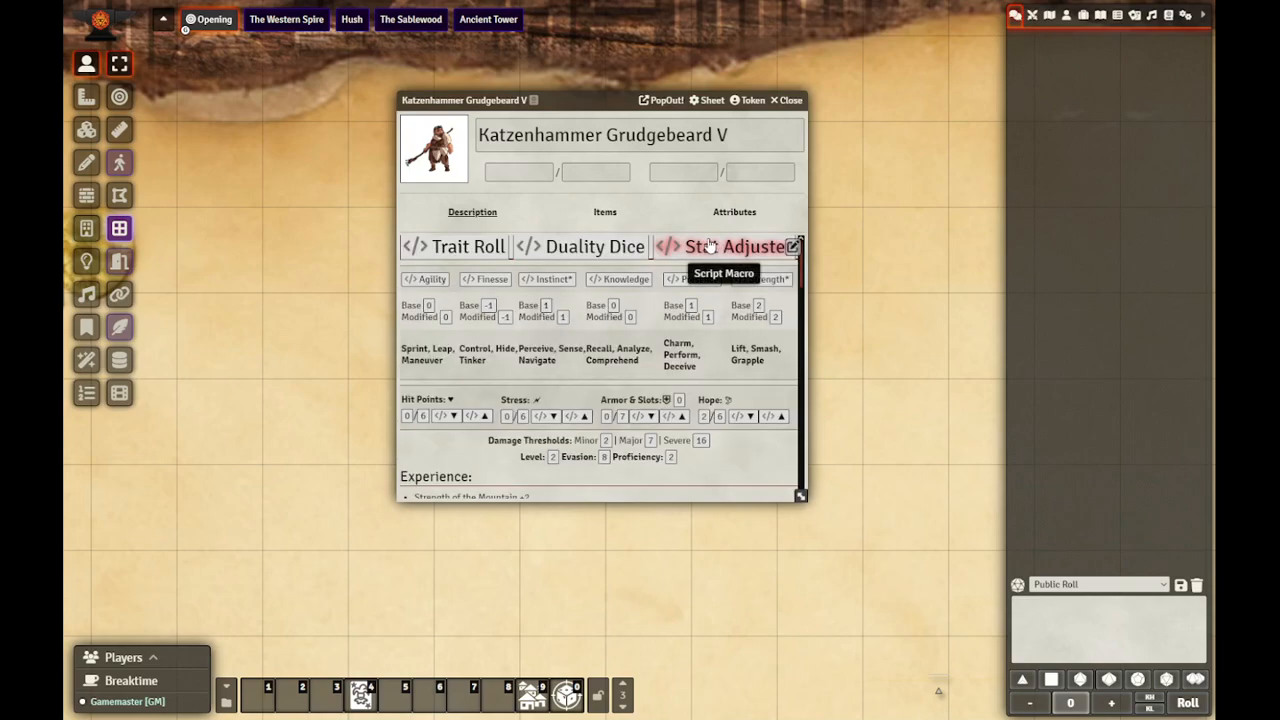
Step: Collapse the Sage, Secondary, Level 1 Weapons, Subclass (Foundation) and Heritage folders in the Items directory
{"action": "left_click", "coordinate": [1083, 15]}
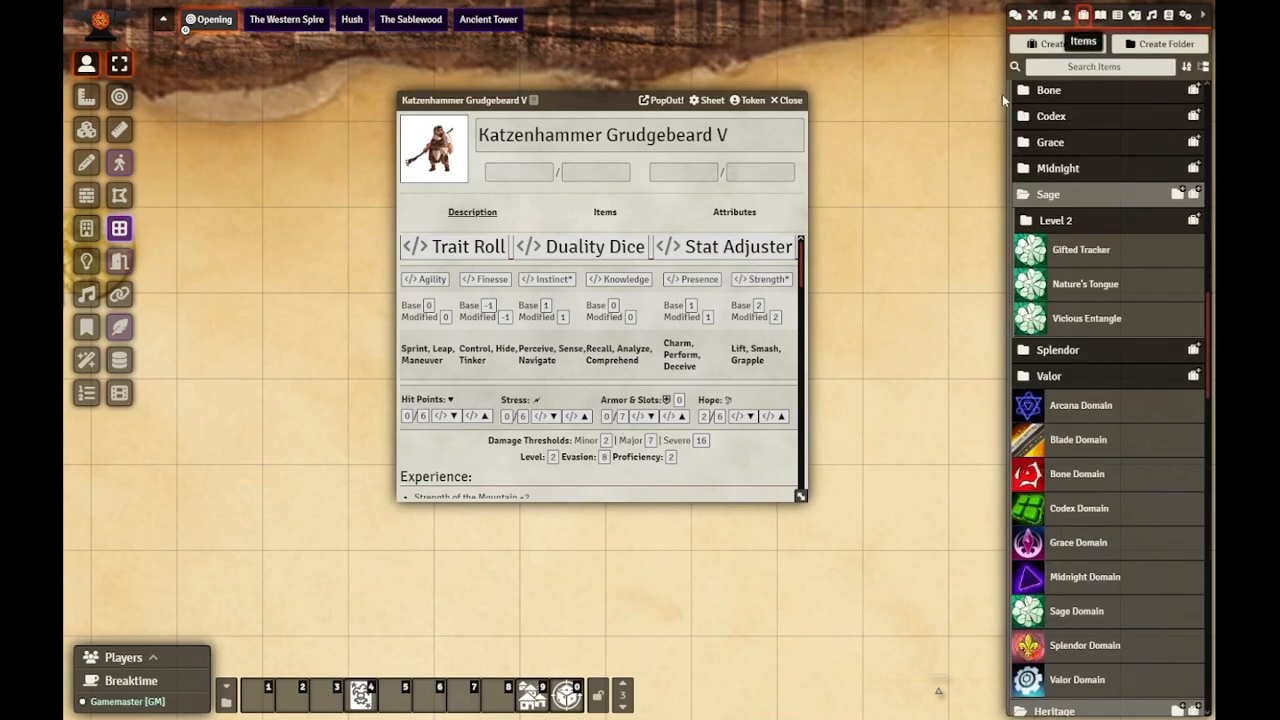
{"action": "left_click", "coordinate": [1050, 194]}
{"action": "scroll", "coordinate": [1070, 346], "scroll_direction": "up", "scroll_amount": 3}
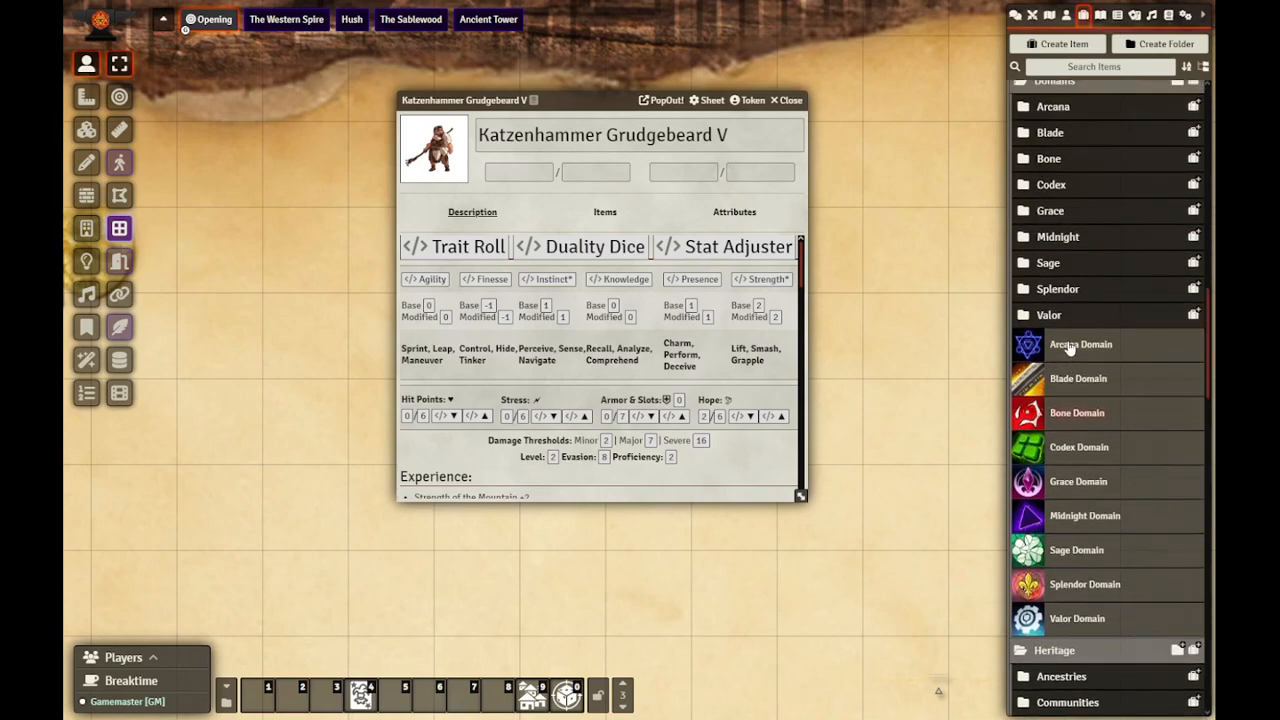
{"action": "scroll", "coordinate": [1072, 330], "scroll_direction": "down", "scroll_amount": 5}
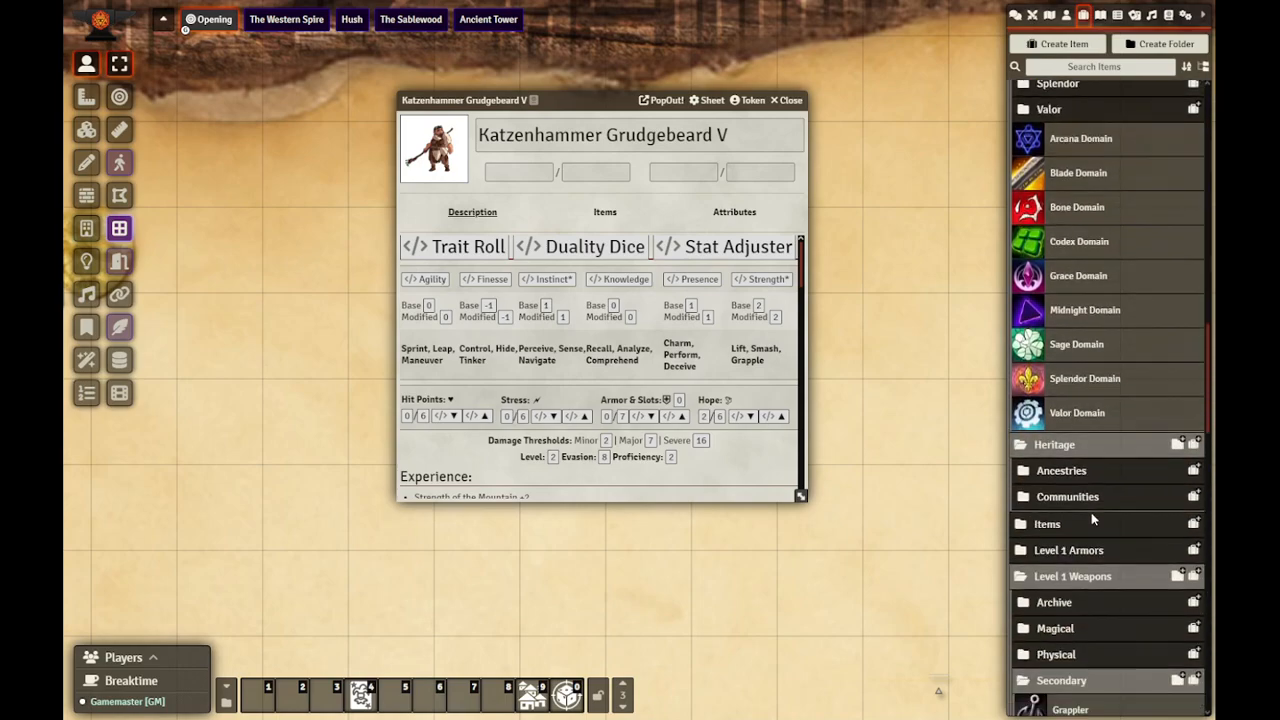
{"action": "scroll", "coordinate": [1068, 566], "scroll_direction": "down", "scroll_amount": 1}
{"action": "left_click", "coordinate": [1063, 612]}
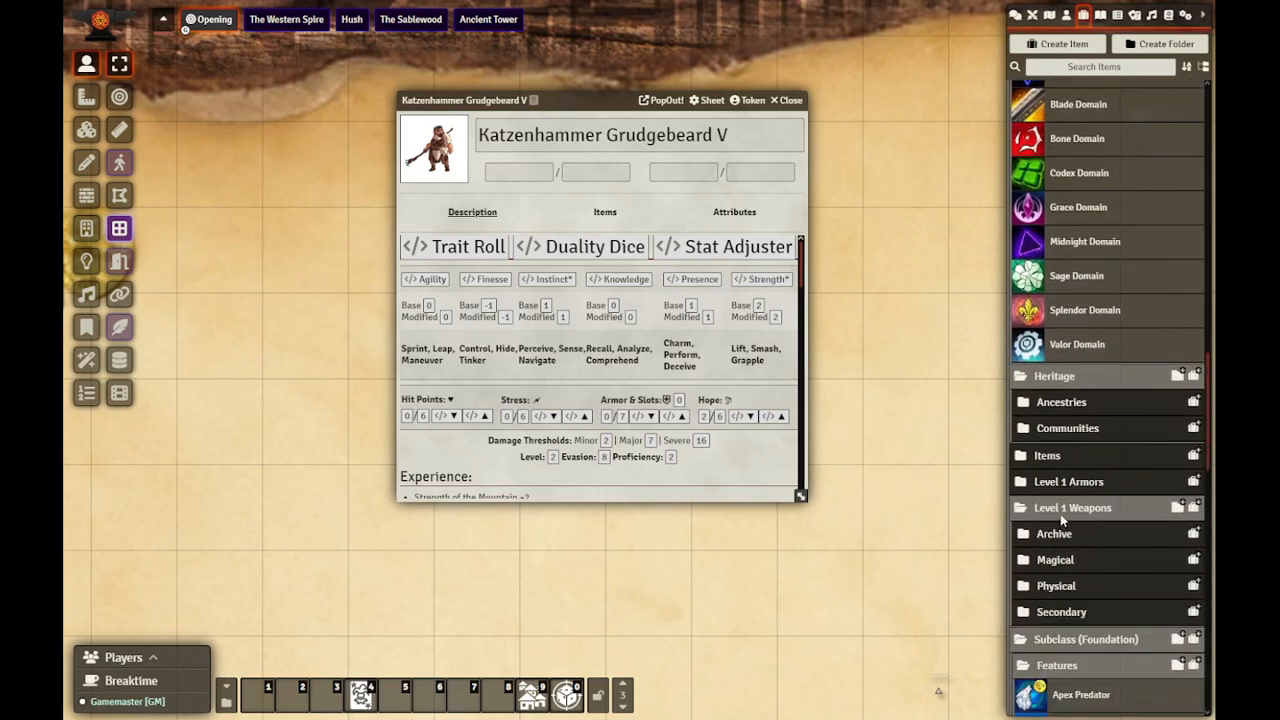
{"action": "left_click", "coordinate": [1062, 508]}
{"action": "left_click", "coordinate": [1055, 537]}
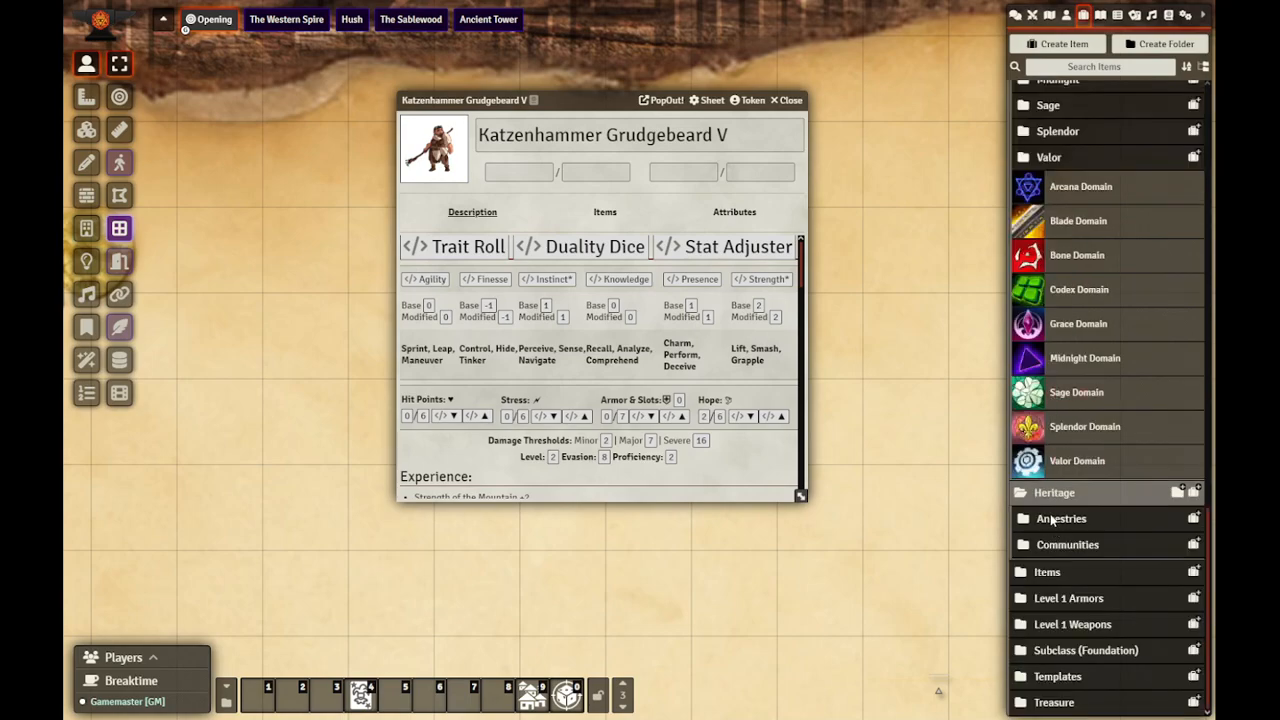
{"action": "left_click", "coordinate": [1050, 495]}
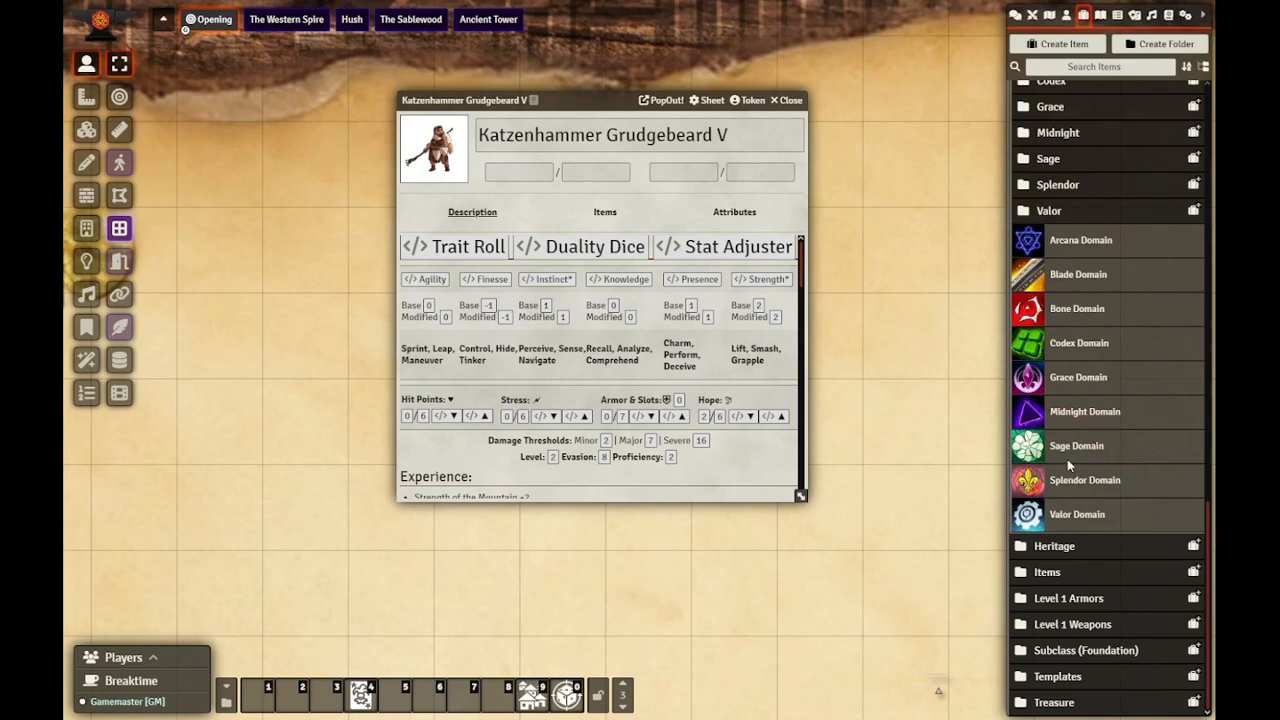
Step: Create an item named "Conjure Familiar" in the Sage domain's Level 2 folder and paste the spell text into its description
{"action": "scroll", "coordinate": [1067, 459], "scroll_direction": "up", "scroll_amount": 2}
{"action": "scroll", "coordinate": [1067, 459], "scroll_direction": "up", "scroll_amount": 2}
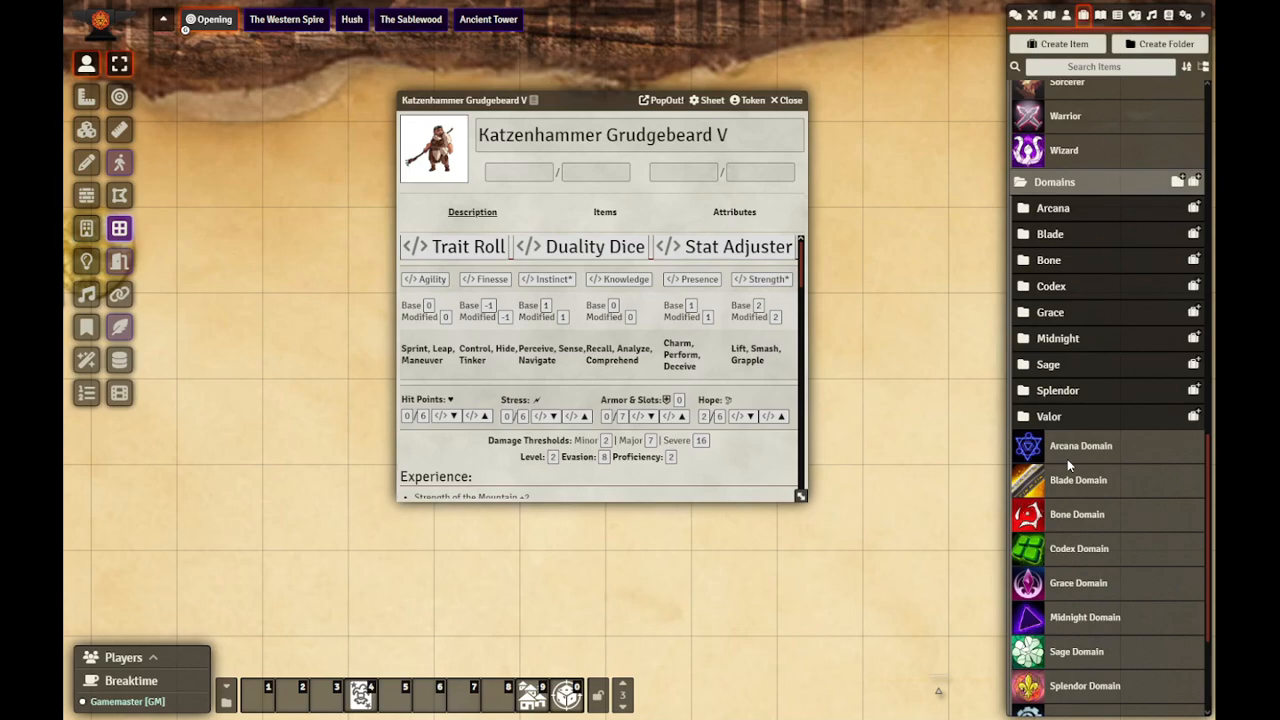
{"action": "scroll", "coordinate": [1067, 459], "scroll_direction": "up", "scroll_amount": 1}
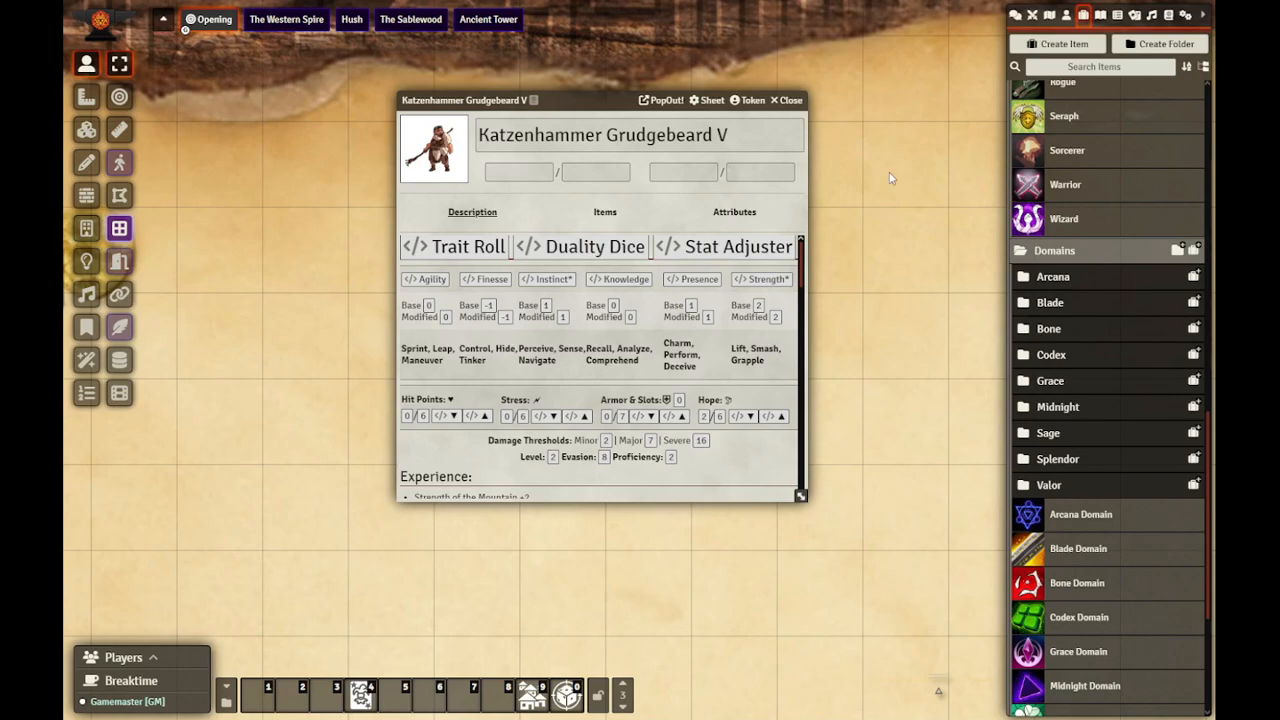
{"action": "left_click", "coordinate": [1055, 433]}
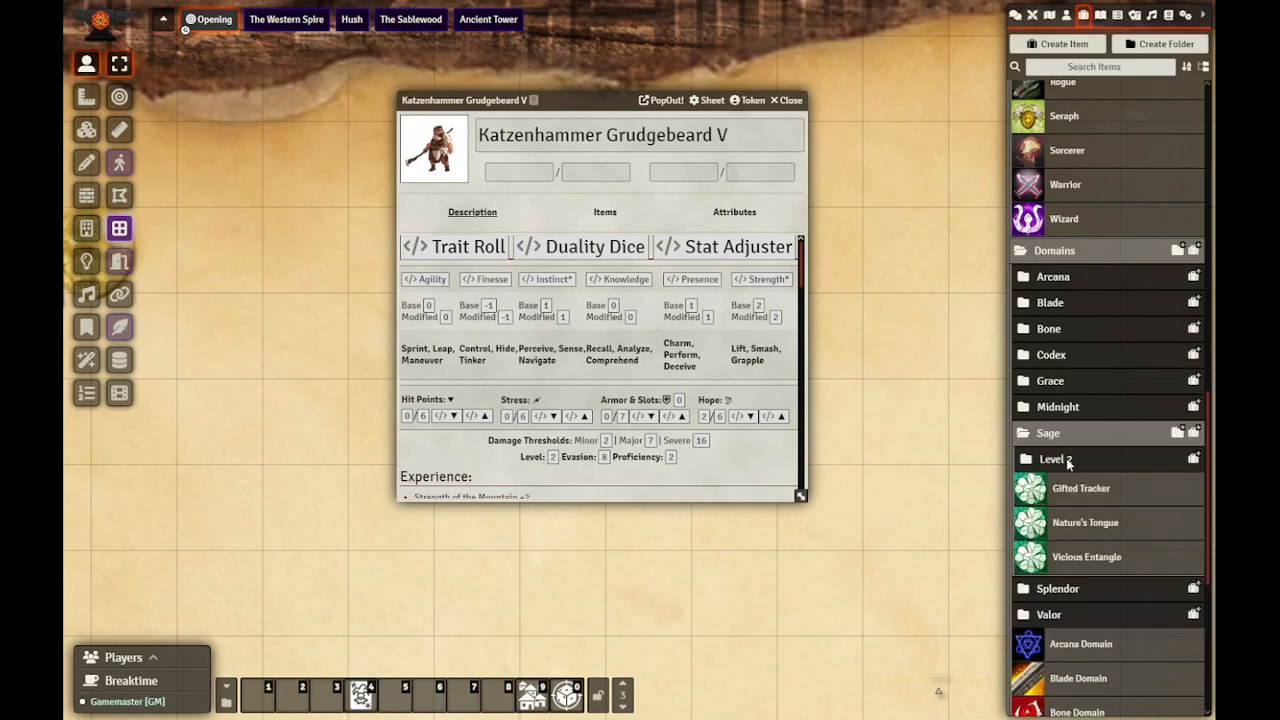
{"action": "left_click", "coordinate": [1066, 460]}
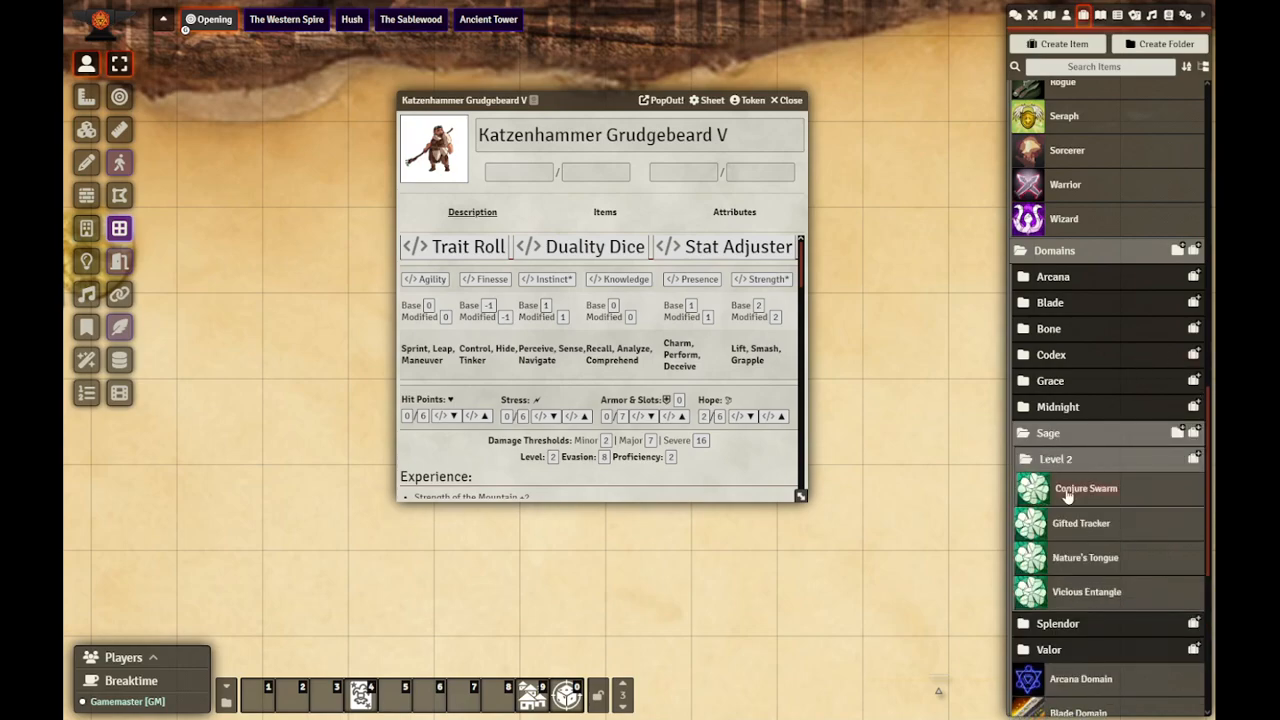
{"action": "left_click", "coordinate": [1193, 457]}
{"action": "type", "text": "Conjure F"}
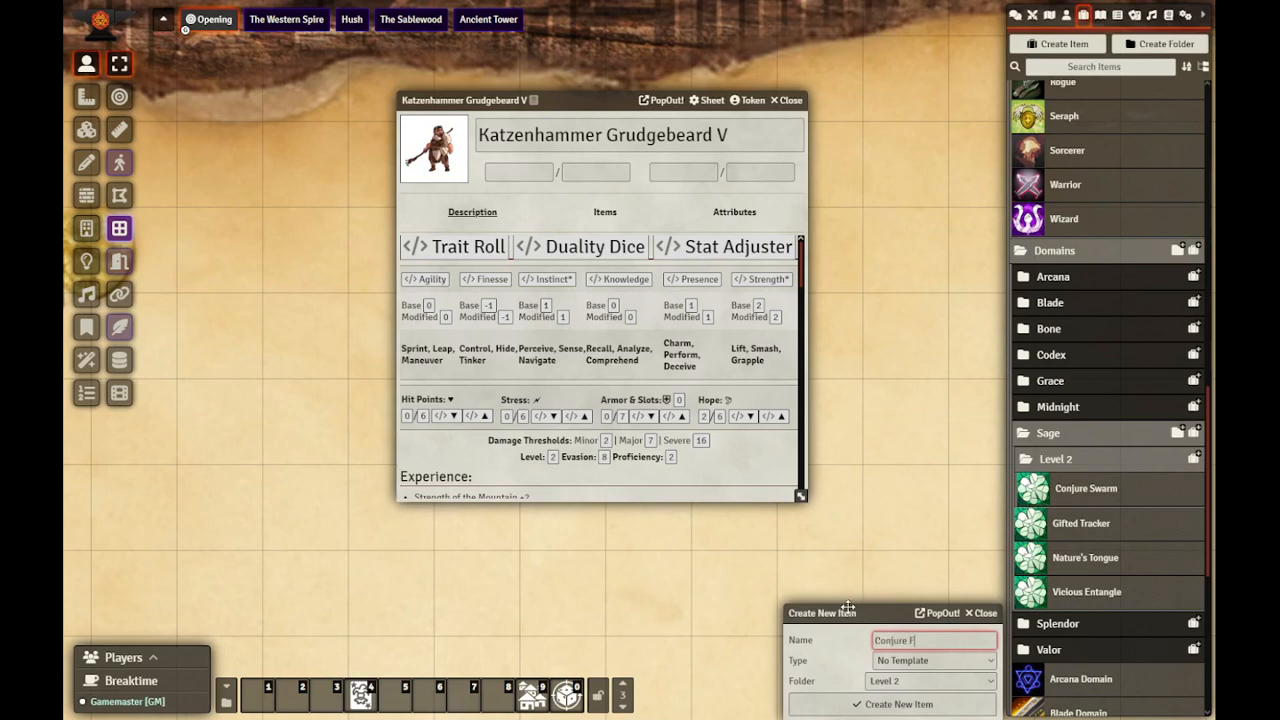
{"action": "type", "text": "amiliar"}
{"action": "left_click_drag", "start_coordinate": [866, 612], "coordinate": [550, 270]}
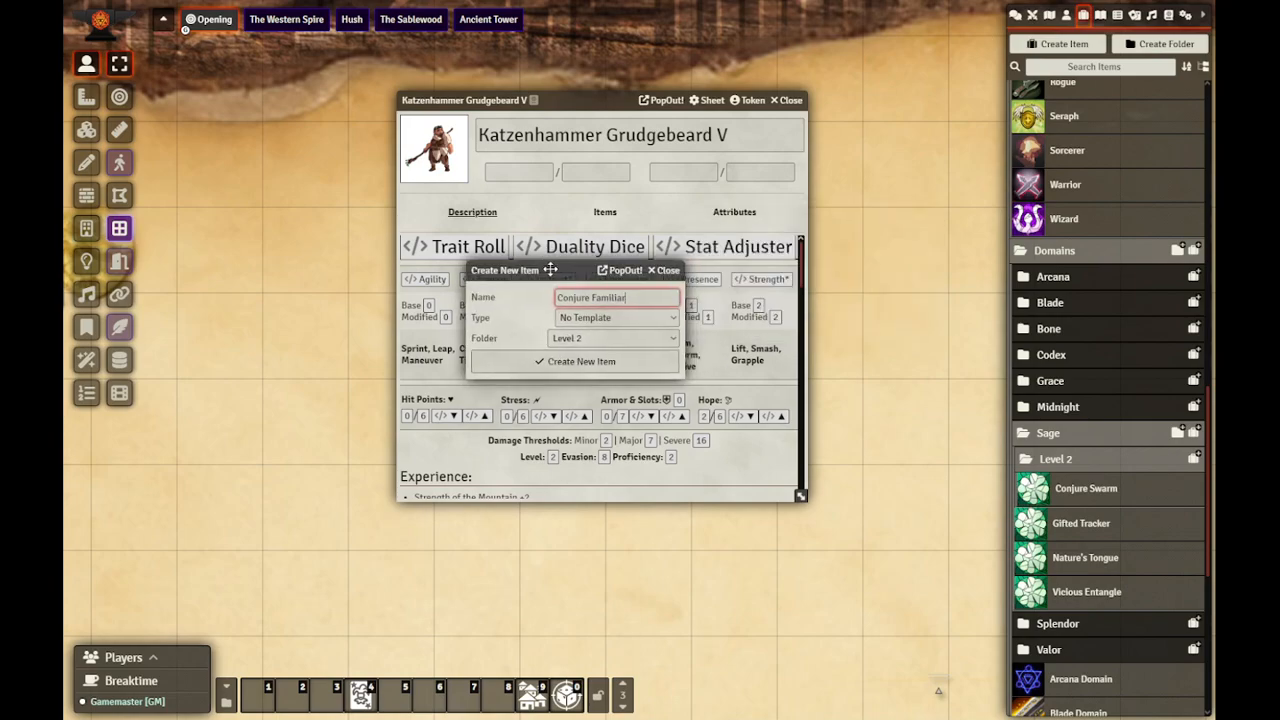
{"action": "left_click", "coordinate": [594, 366]}
{"action": "left_click", "coordinate": [802, 352]}
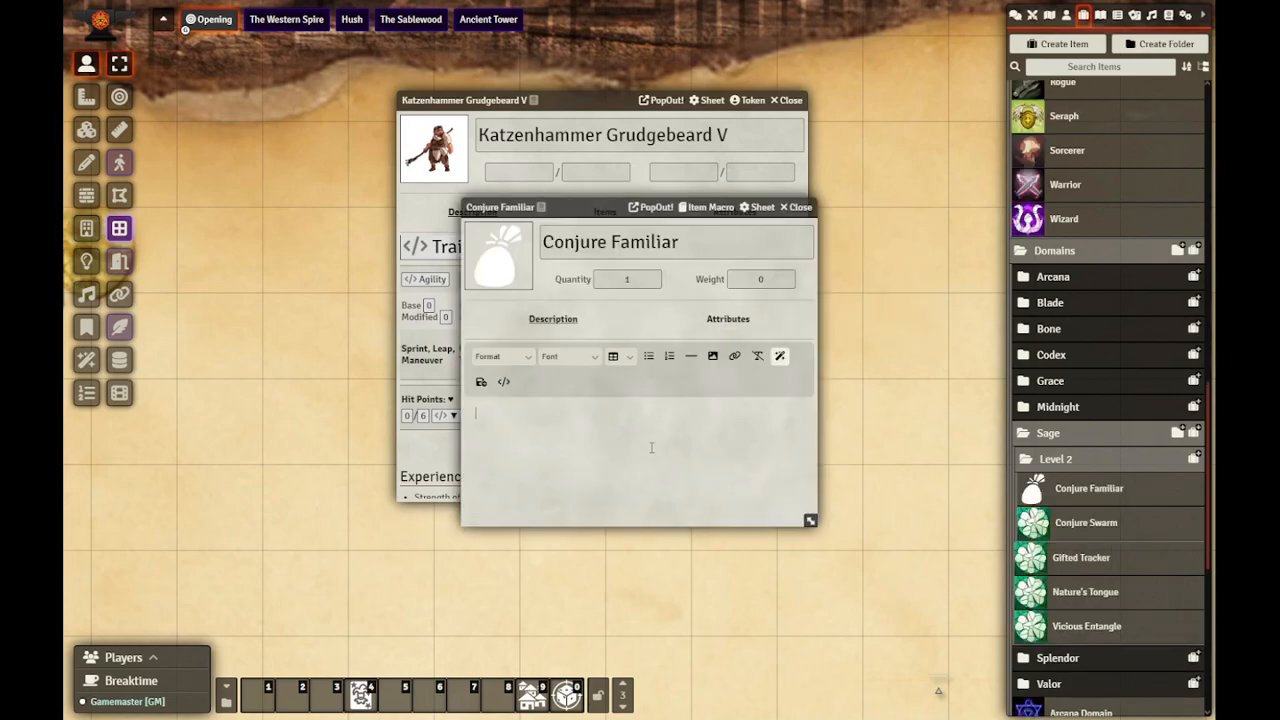
{"action": "type", "text": "Spend a Hope to summon a small nature spirit or forest critter to your side until your next short rest, you use this spell again, or until it takes damage. If you spend an additional Hope, they can be a familiar that flies. You can communicate with it, you may make a Spellcast Roll to command it to perform simple tasks, and you can mark a Stress to see through its eyes. While this creature is summoned, when you deal damage to an enemy the critter is in melee range with, you deal an additional 1d6 physical damage."}
Step: Set the Conjure Familiar item's image to the core icon icons/magic/symbols/clover-luck-white-green.webp
{"action": "left_click", "coordinate": [497, 258]}
{"action": "left_click", "coordinate": [572, 258]}
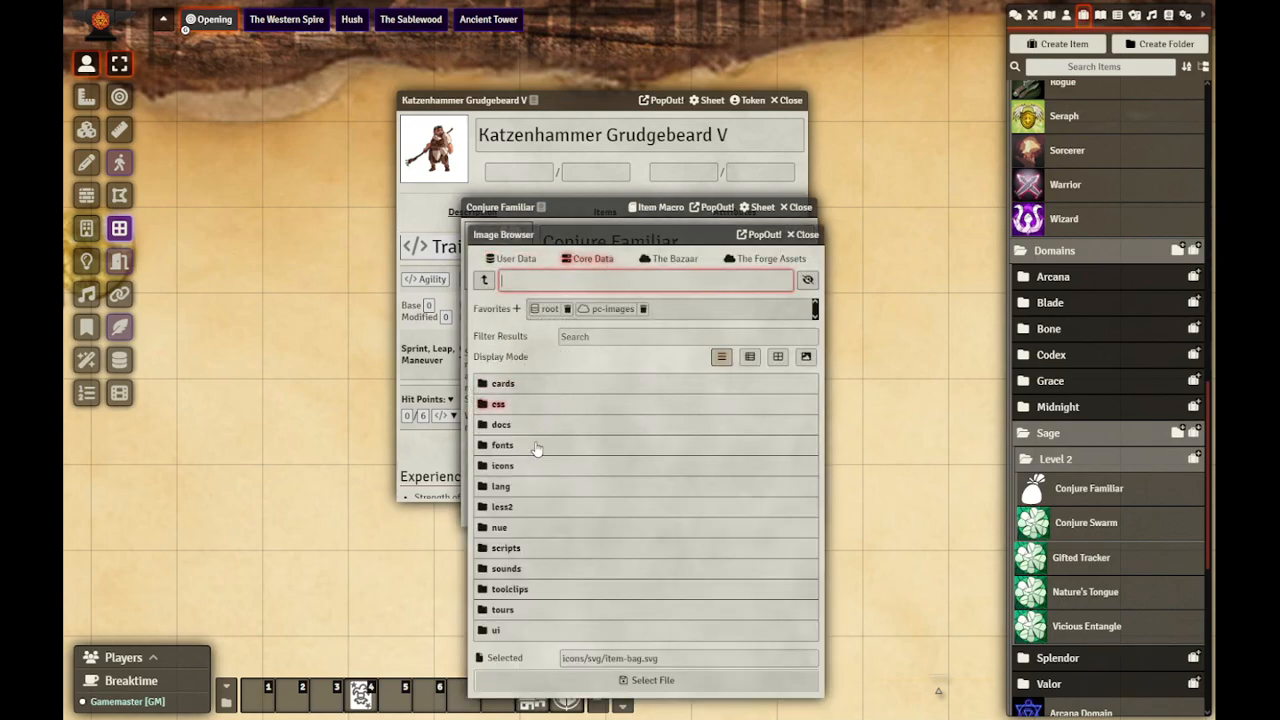
{"action": "left_click", "coordinate": [510, 466]}
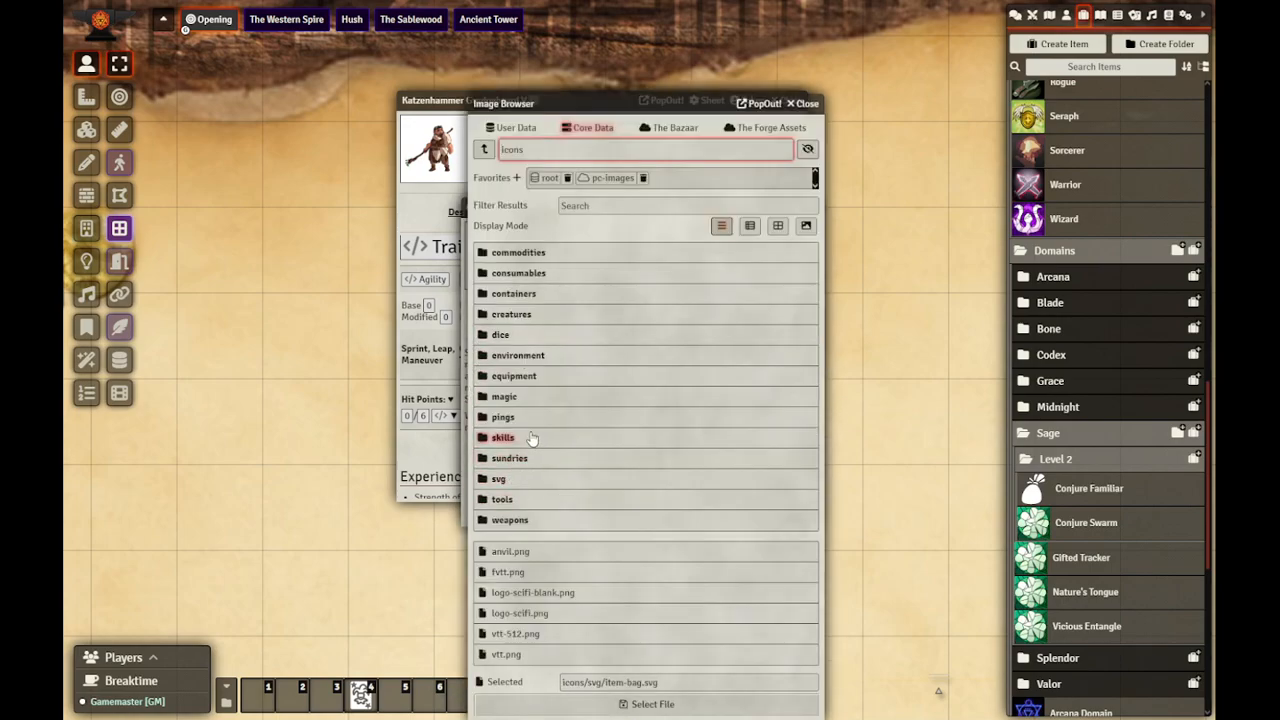
{"action": "left_click", "coordinate": [515, 396]}
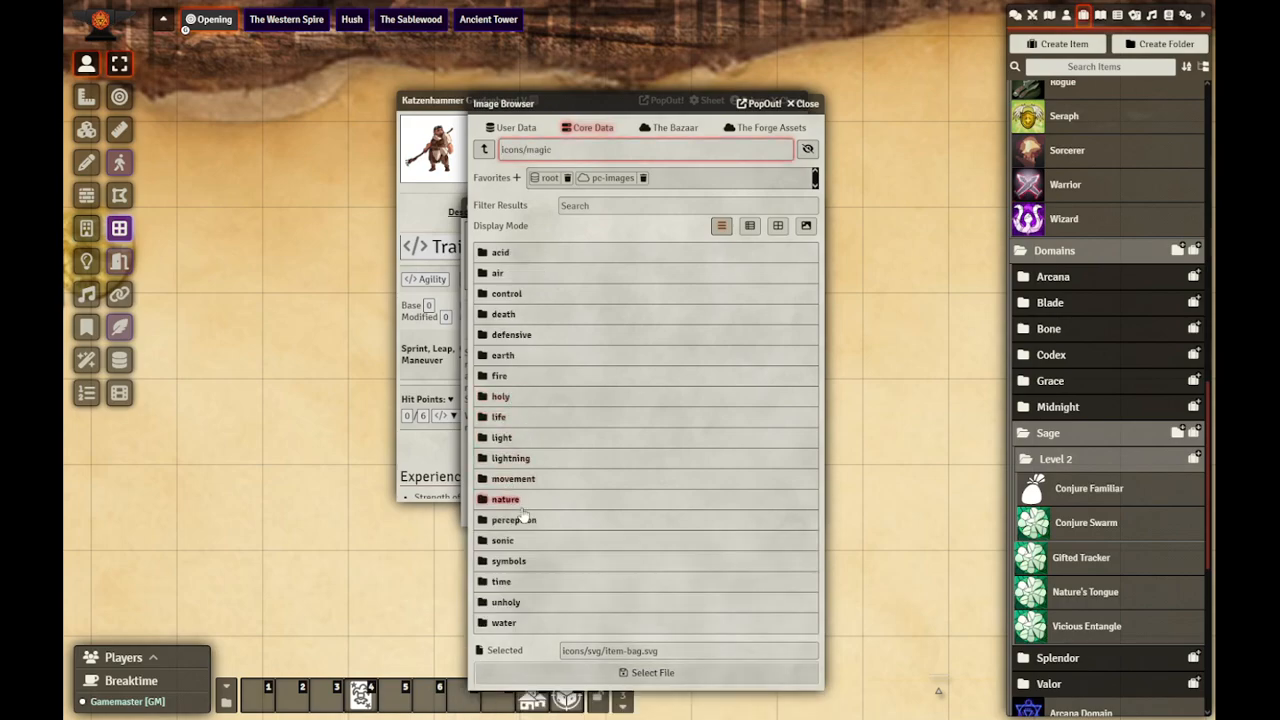
{"action": "left_click", "coordinate": [509, 561]}
{"action": "left_click", "coordinate": [778, 226]}
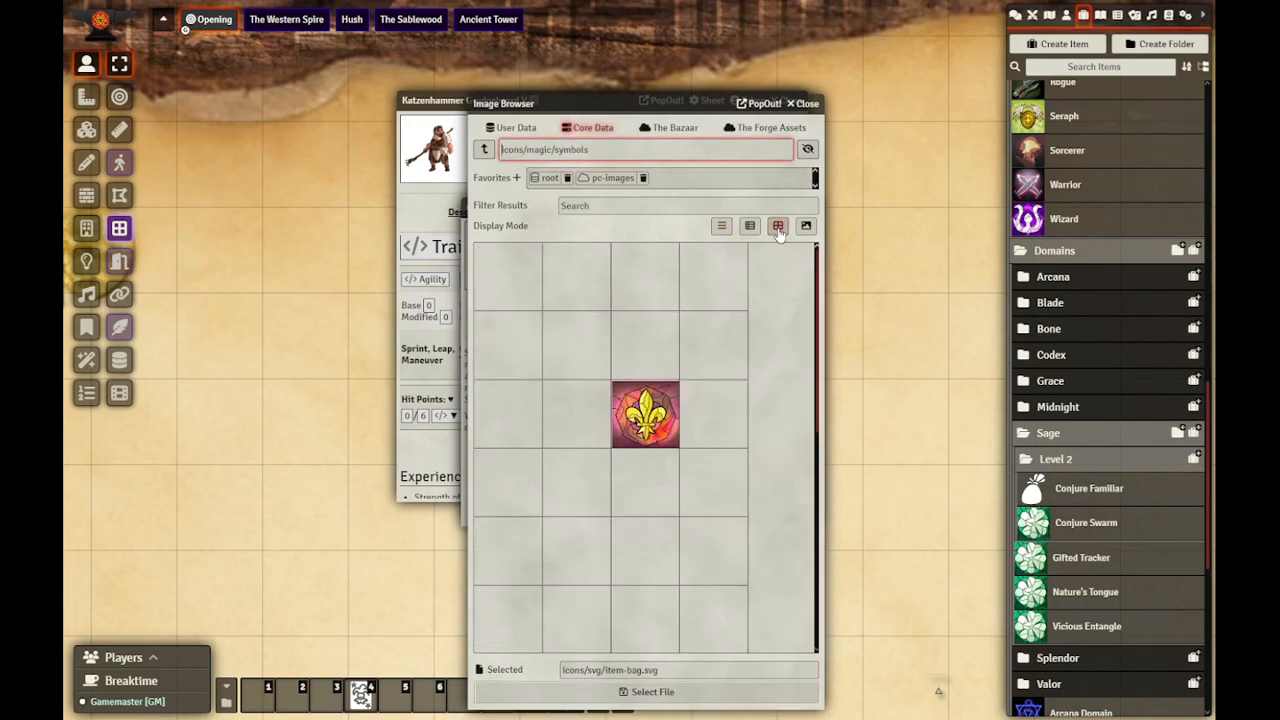
{"action": "left_click", "coordinate": [522, 346]}
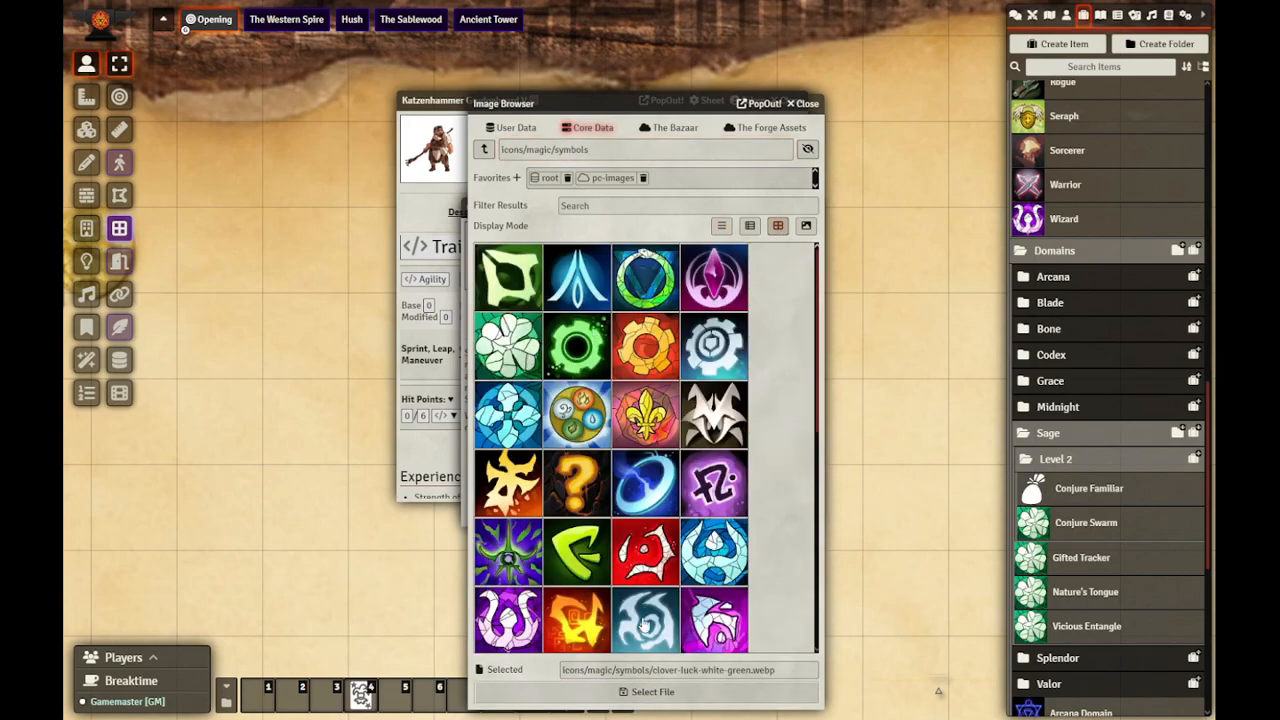
{"action": "left_click", "coordinate": [672, 692]}
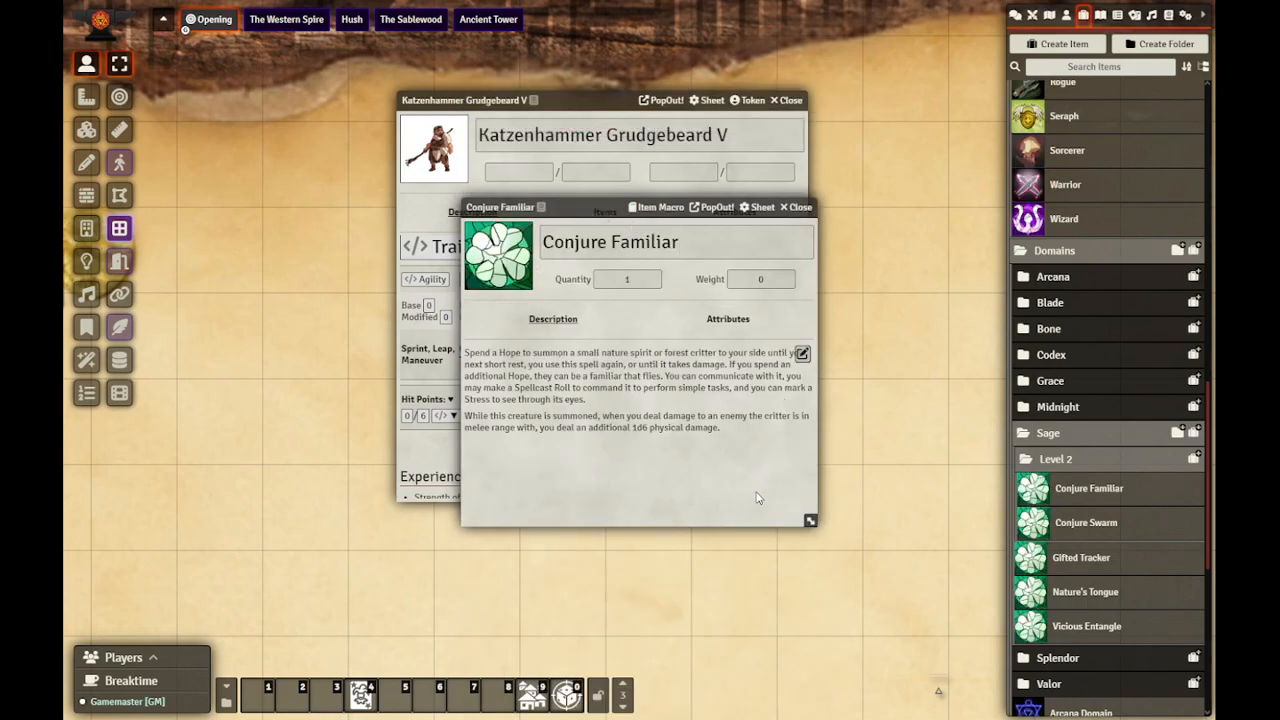
Step: Create an actor named "Conjured Familiar" in the GMTools folder using the Adversary Template type
{"action": "left_click", "coordinate": [1066, 15]}
{"action": "left_click", "coordinate": [1058, 147]}
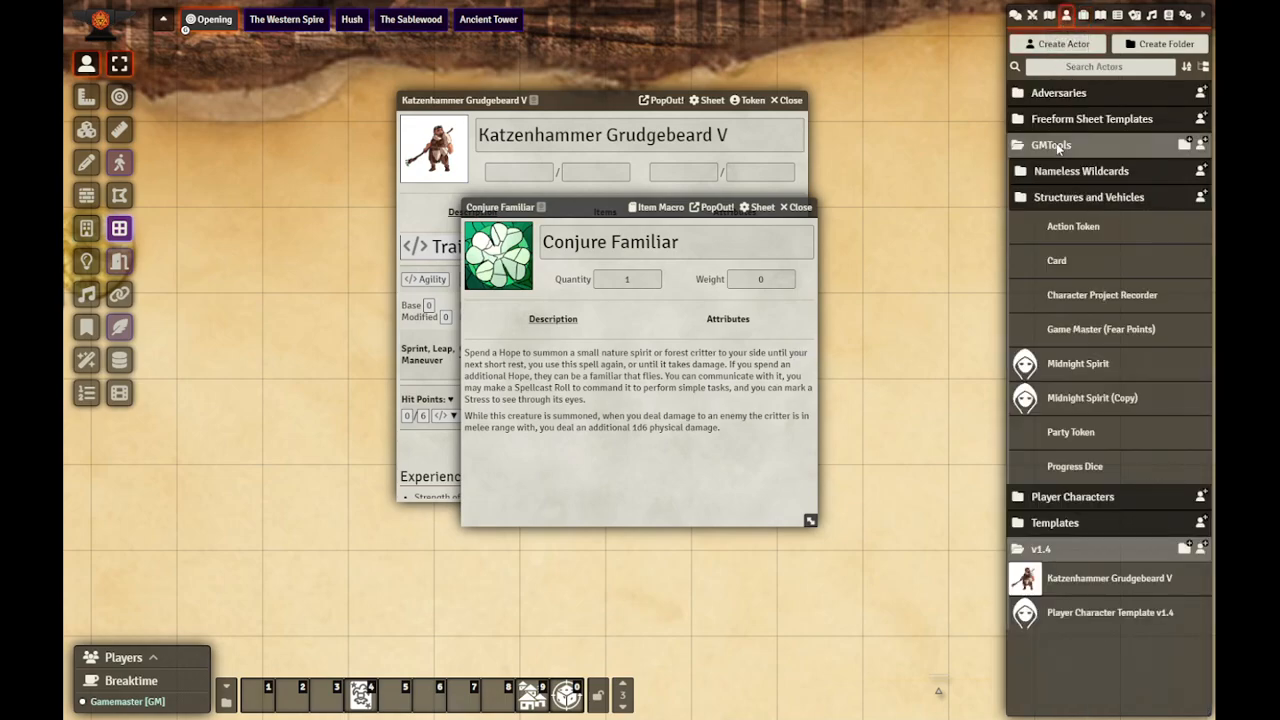
{"action": "left_click", "coordinate": [1201, 148]}
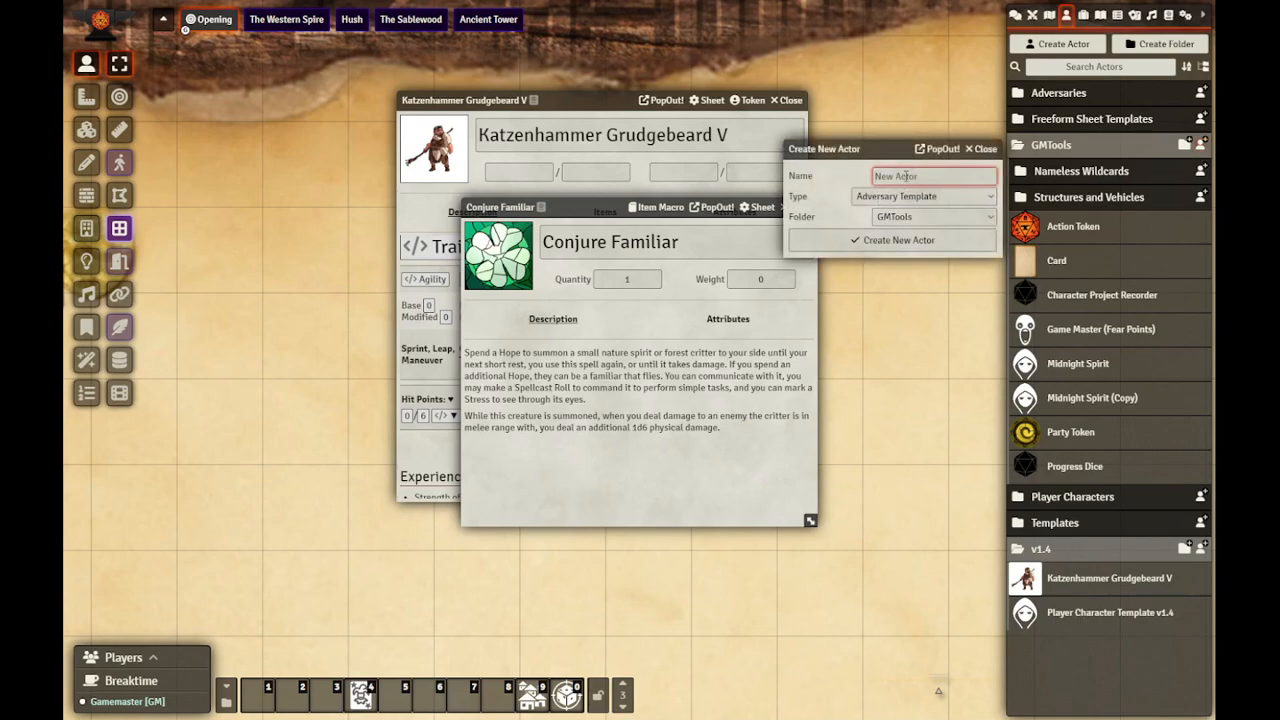
{"action": "type", "text": "Conjured Familiar"}
{"action": "left_click", "coordinate": [905, 239]}
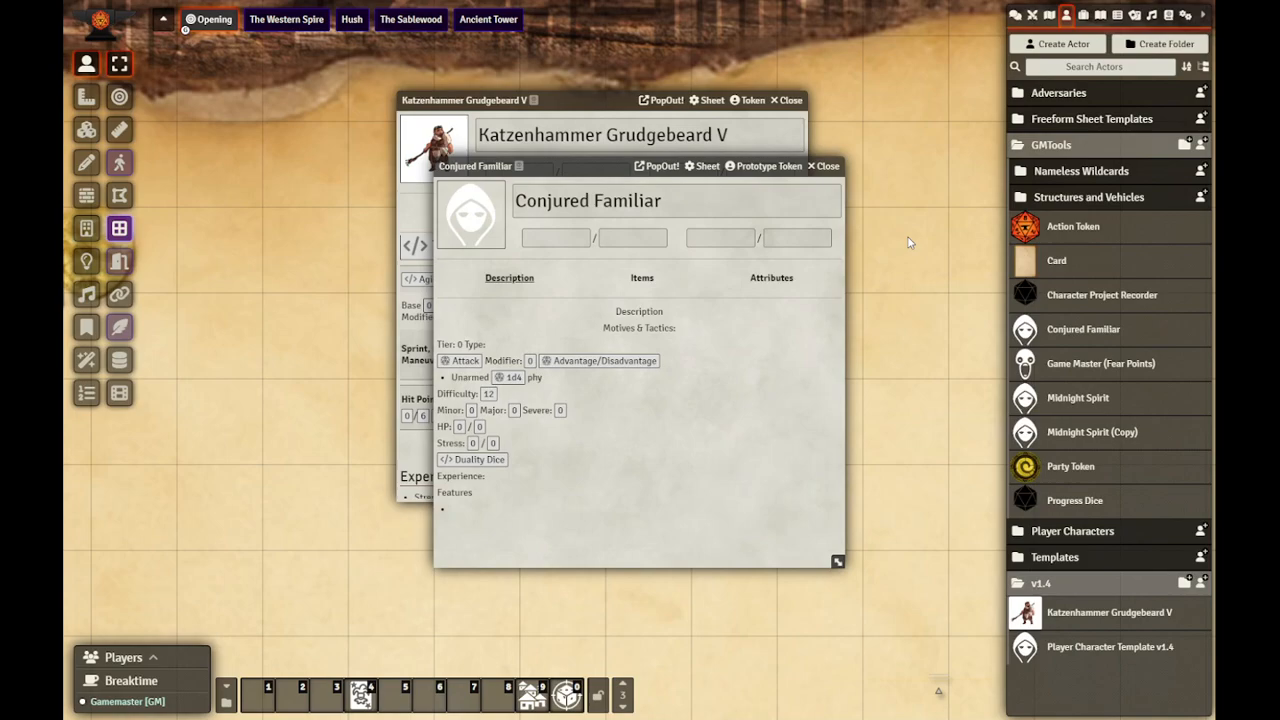
Step: Set the Conjured Familiar's avatar to the green glowing-eyed aliens image from the core folder icons/creatures/magical
{"action": "left_click", "coordinate": [470, 236]}
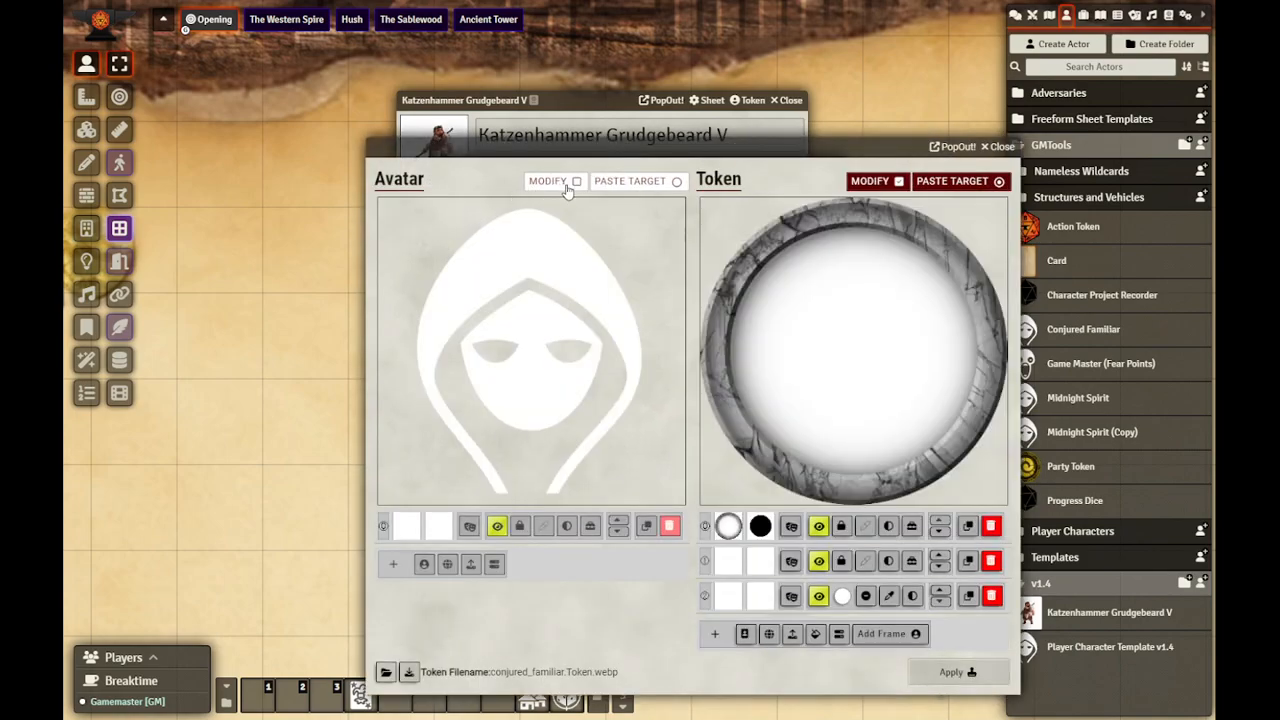
{"action": "left_click", "coordinate": [470, 526]}
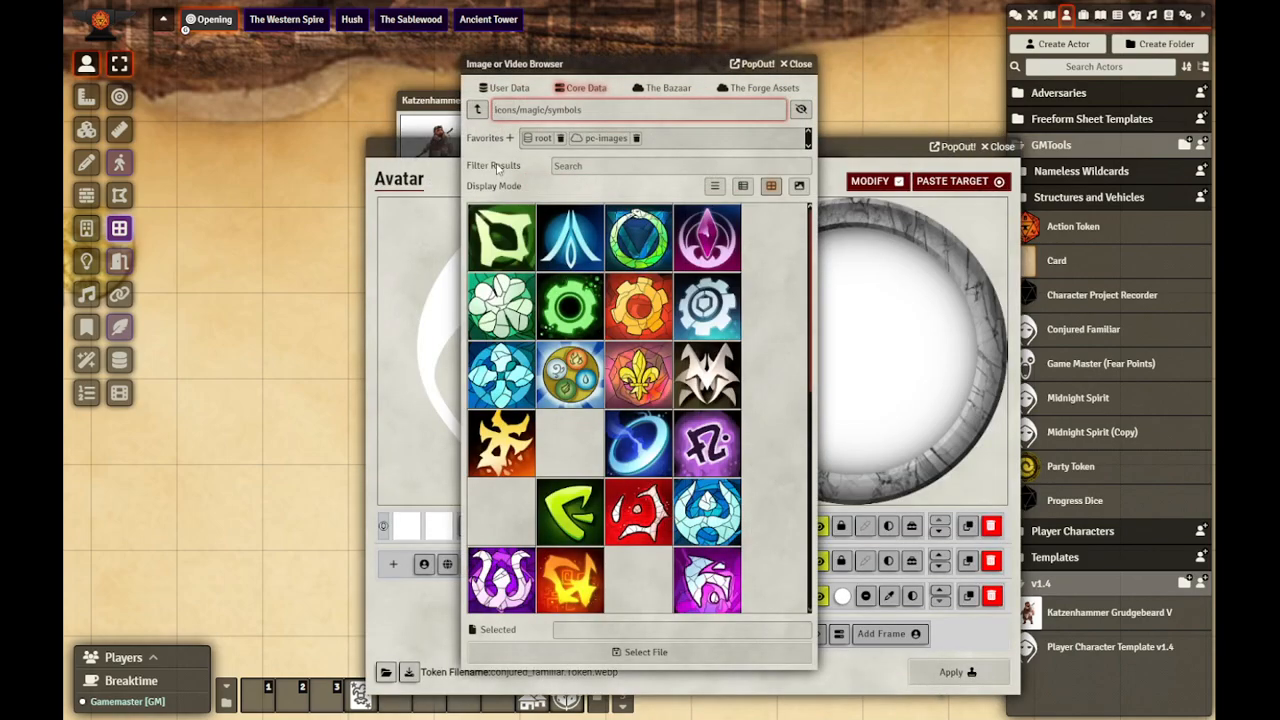
{"action": "left_click", "coordinate": [478, 110]}
{"action": "left_click", "coordinate": [478, 110]}
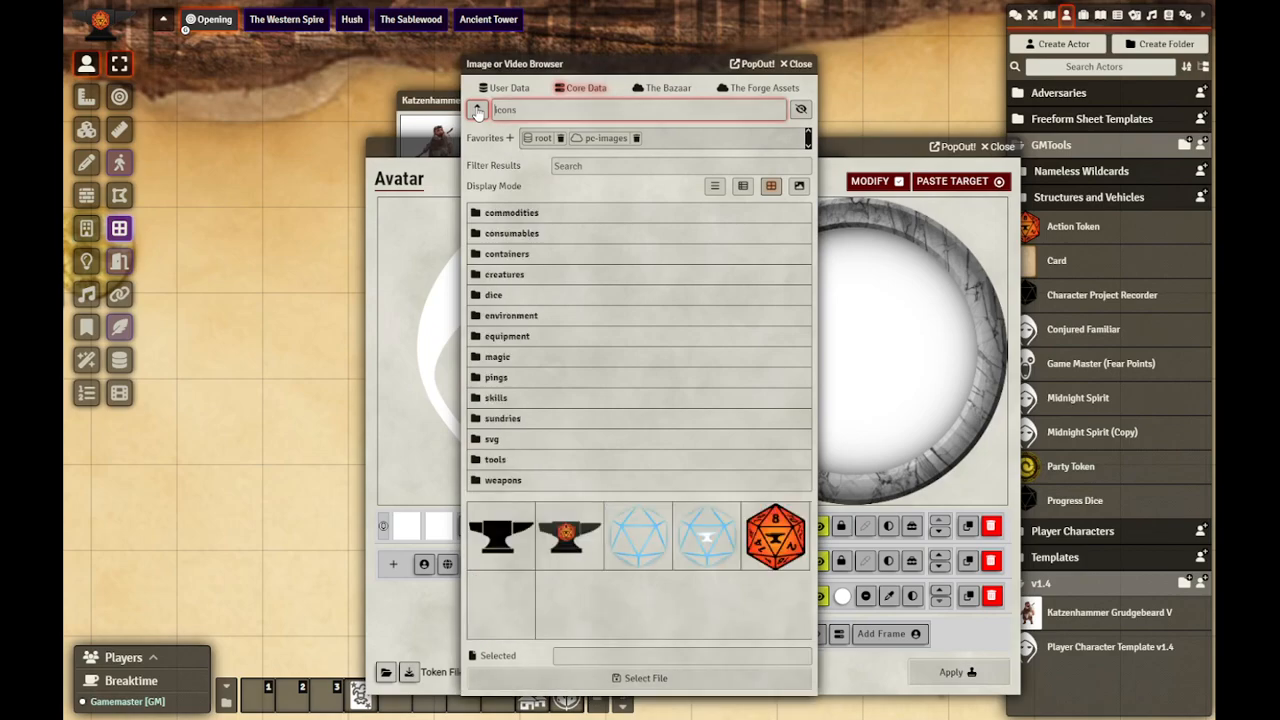
{"action": "left_click", "coordinate": [497, 274]}
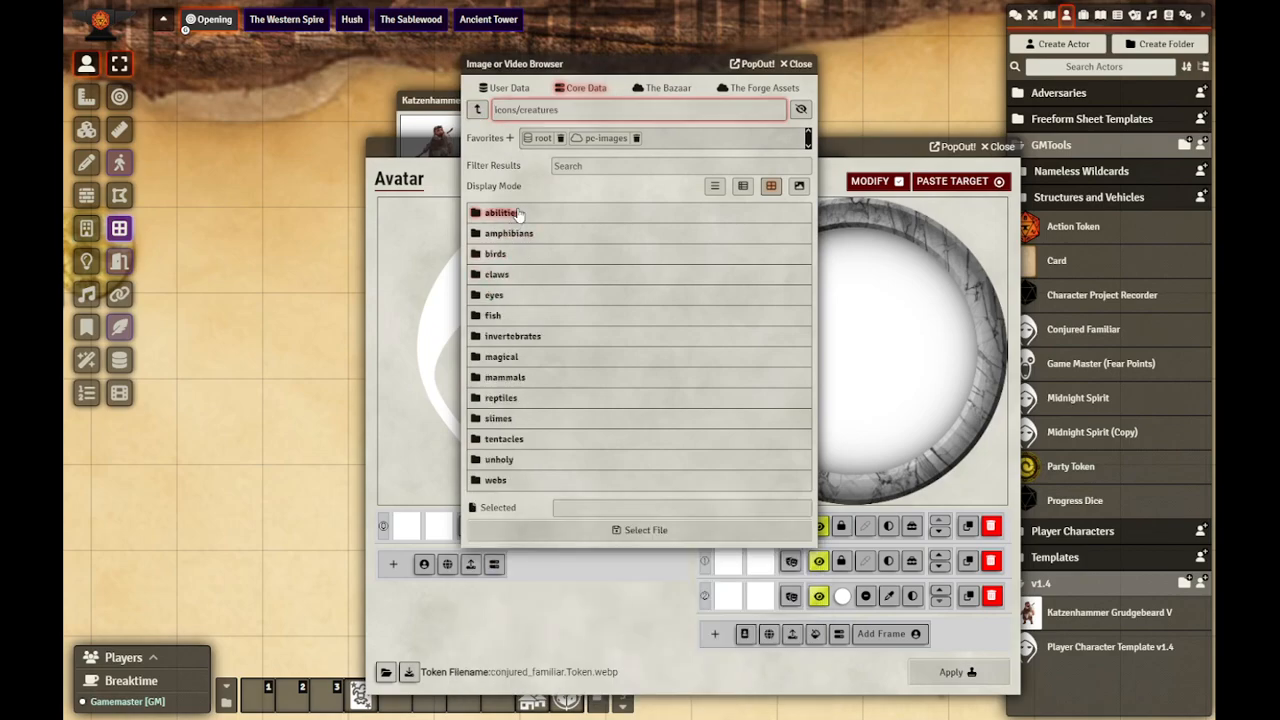
{"action": "left_click", "coordinate": [505, 358]}
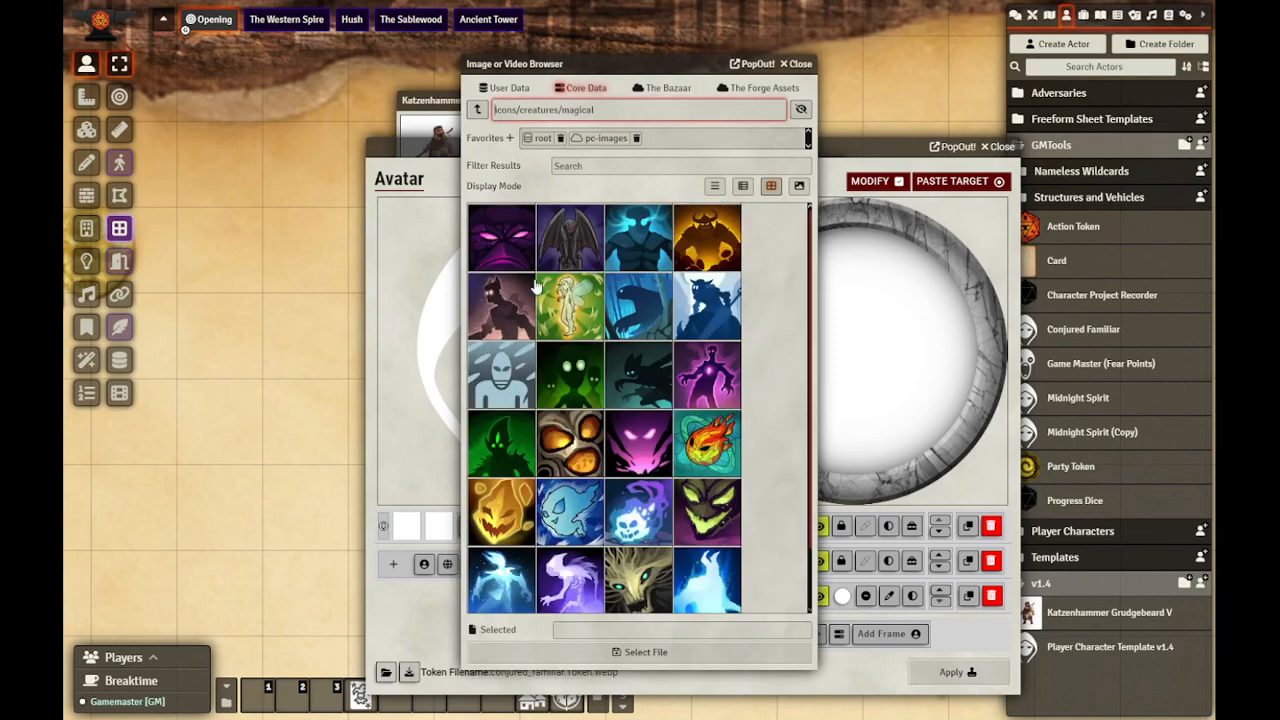
{"action": "scroll", "coordinate": [533, 390], "scroll_direction": "down", "scroll_amount": 1}
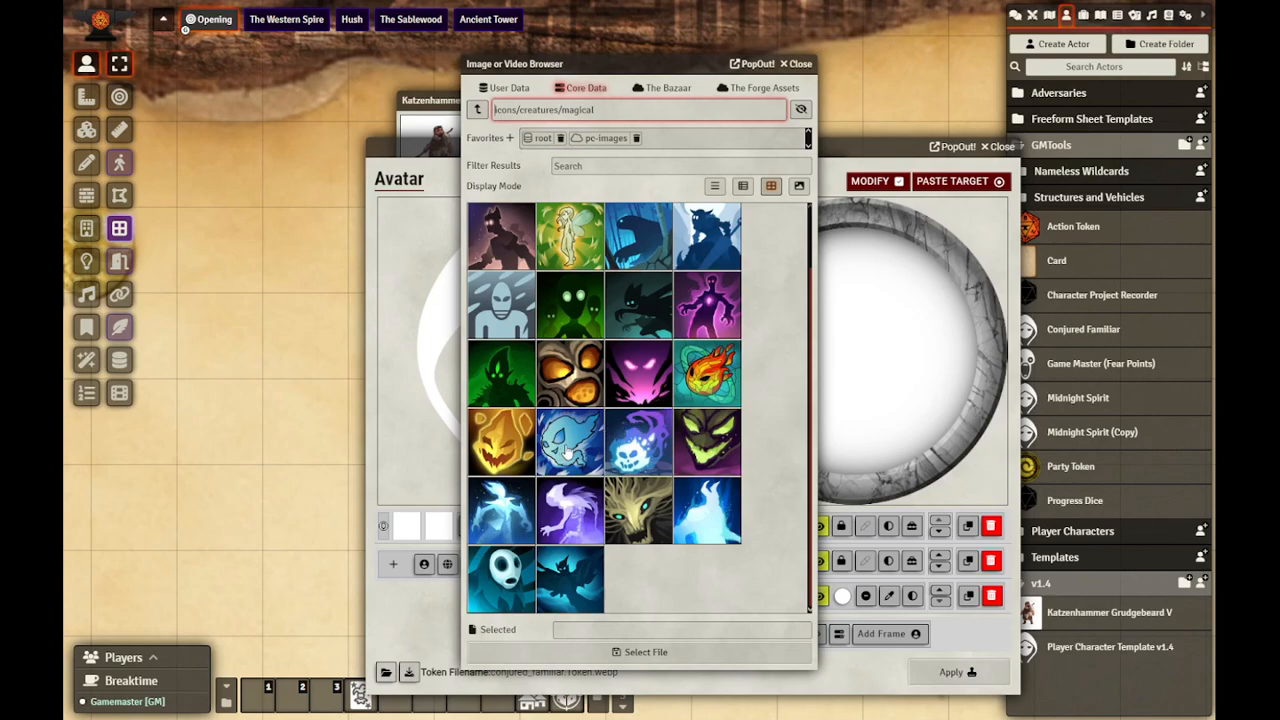
{"action": "left_click", "coordinate": [575, 313]}
{"action": "left_click", "coordinate": [698, 652]}
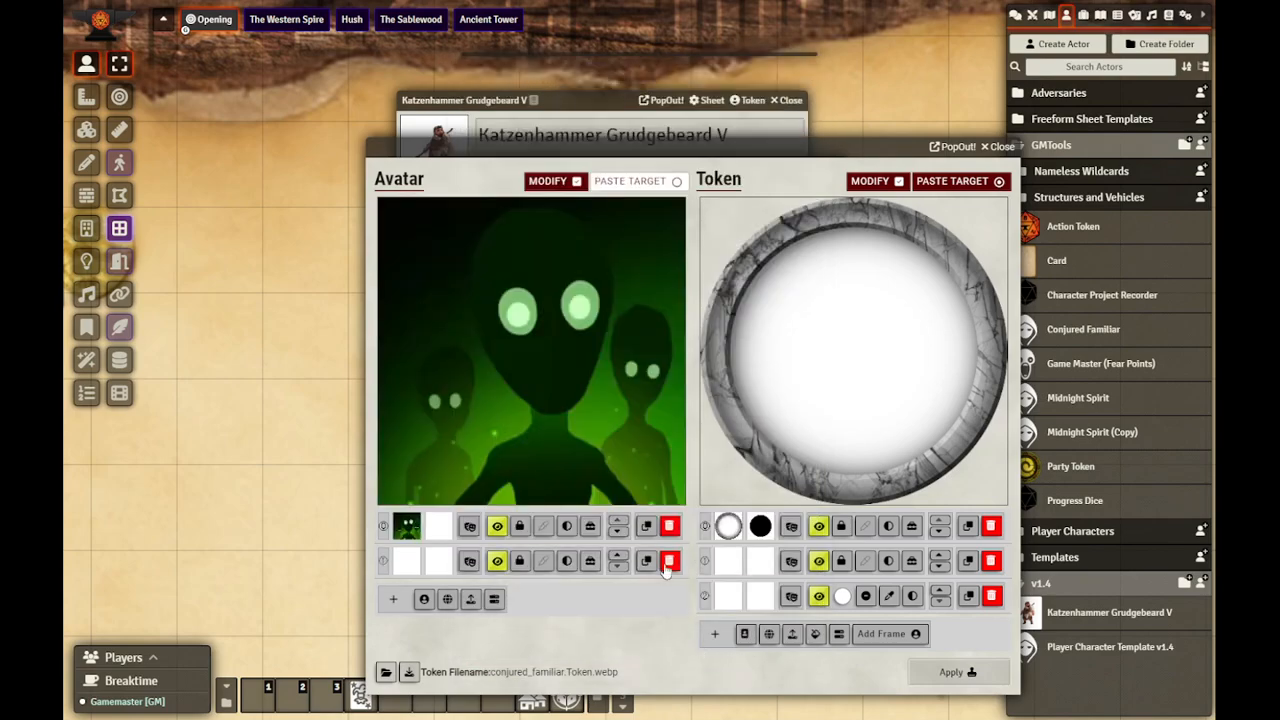
Step: Build the familiar's token from the avatar image, replacing the stone ring with a green rune frame, then apply it and close the actor sheet
{"action": "left_click", "coordinate": [744, 633]}
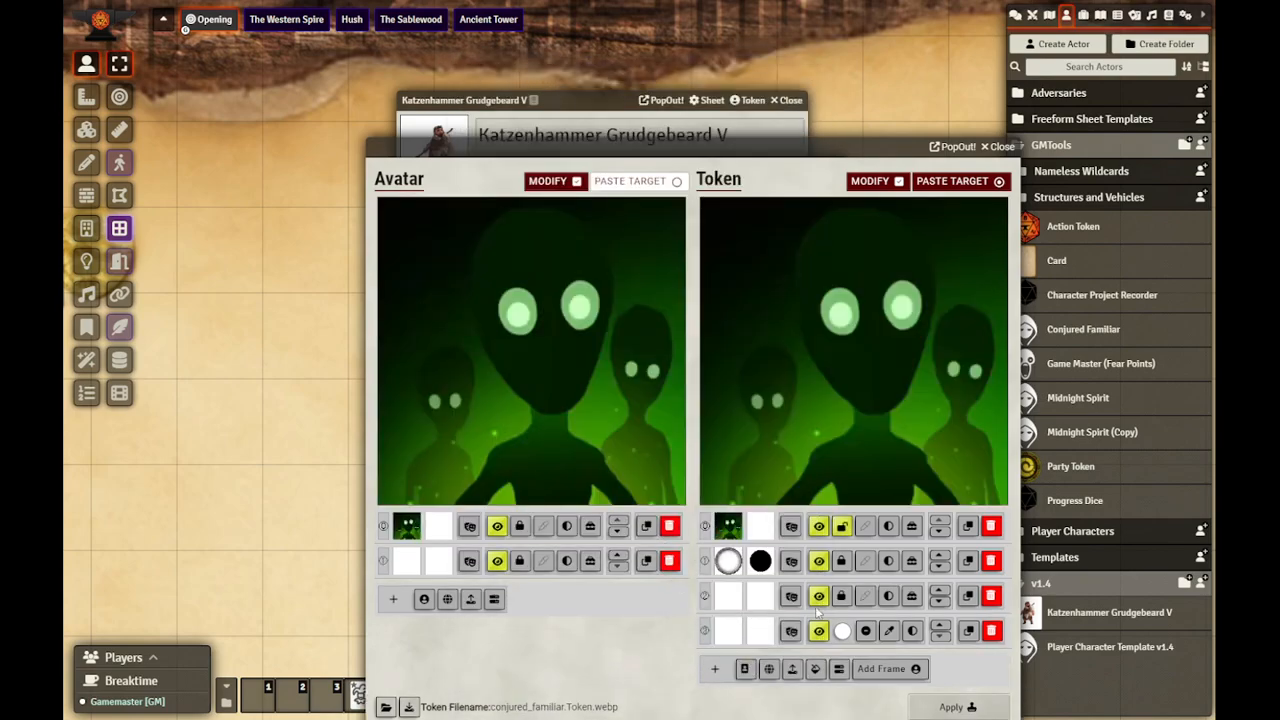
{"action": "left_click", "coordinate": [991, 561]}
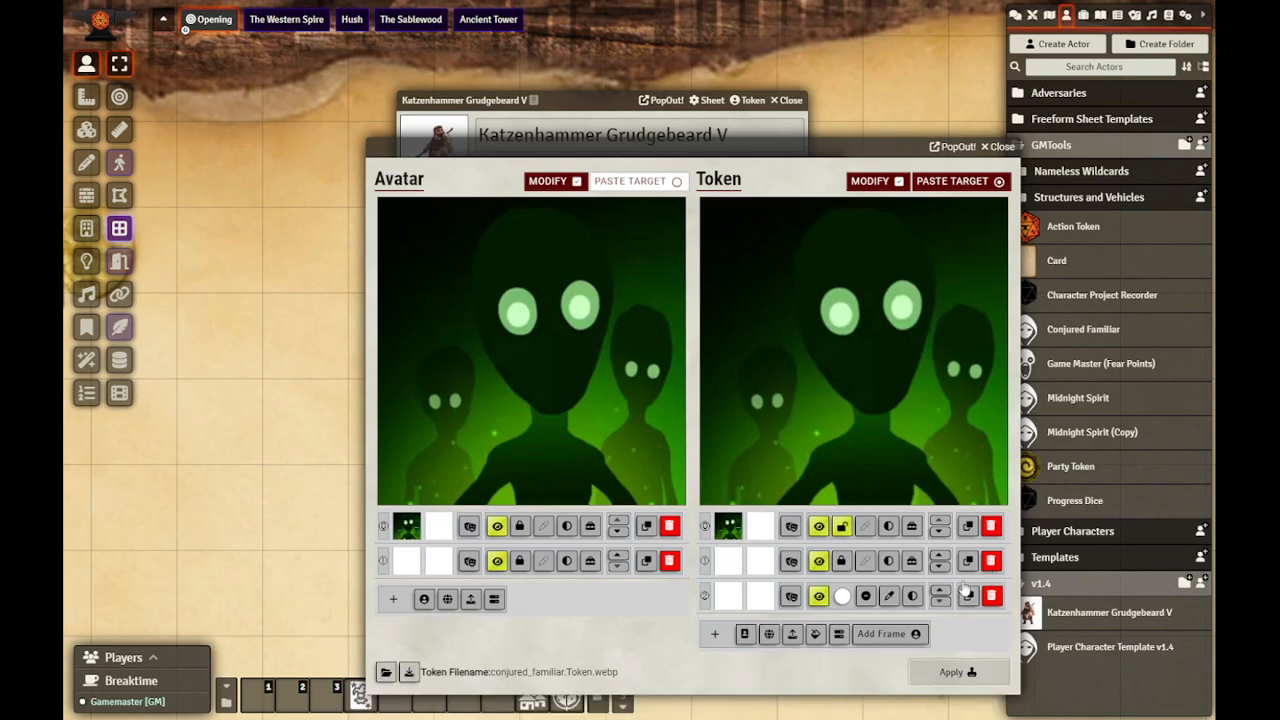
{"action": "left_click", "coordinate": [882, 634]}
{"action": "left_click", "coordinate": [893, 311]}
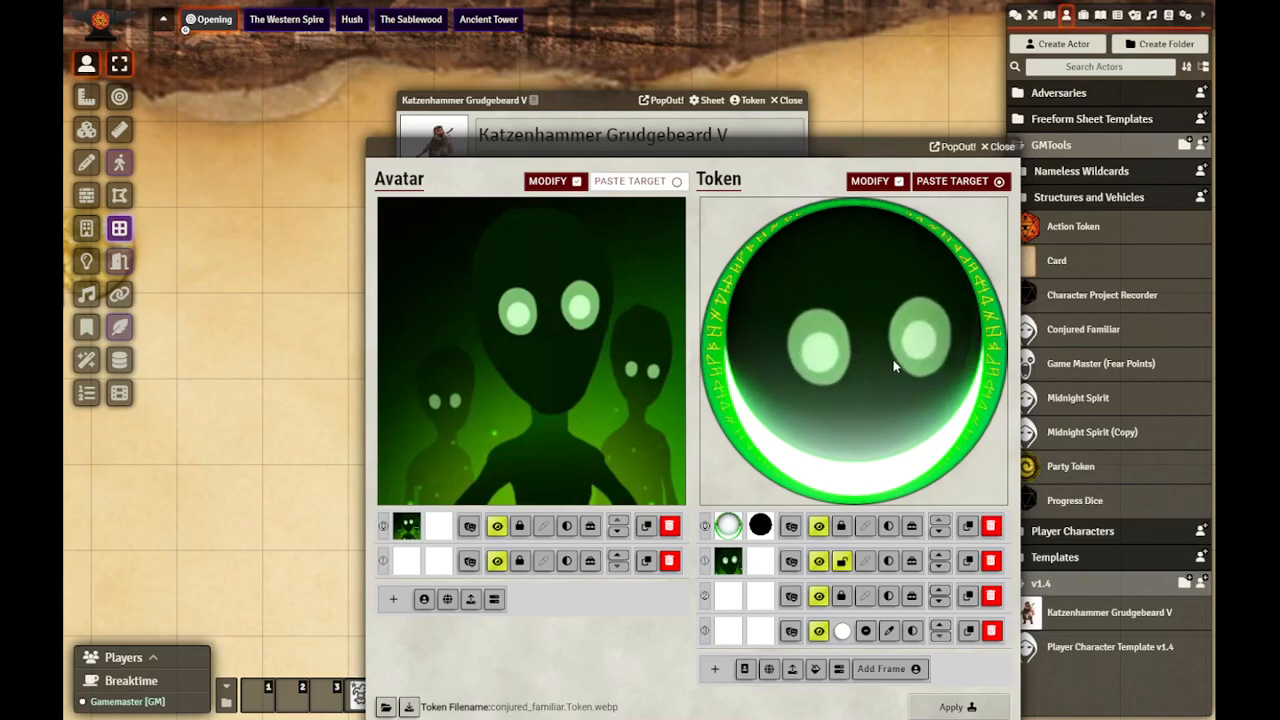
{"action": "left_click_drag", "start_coordinate": [852, 149], "coordinate": [837, 111]}
{"action": "left_click", "coordinate": [951, 672]}
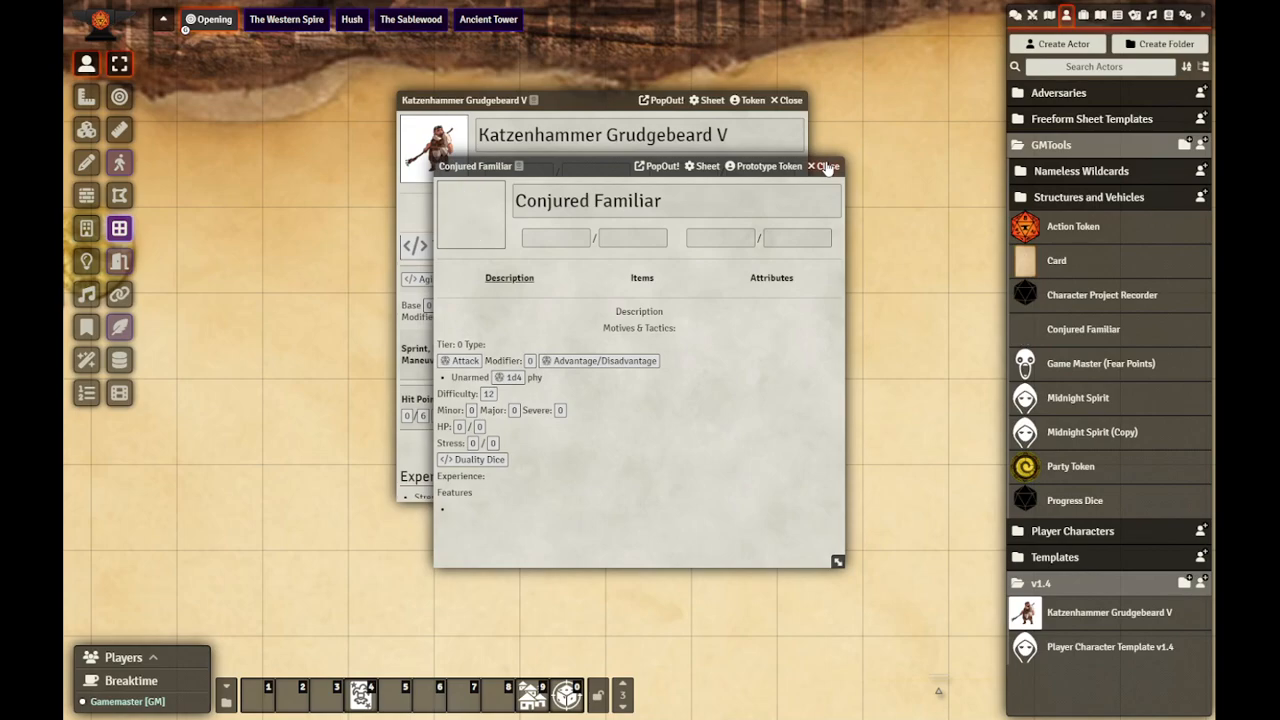
{"action": "left_click", "coordinate": [826, 167]}
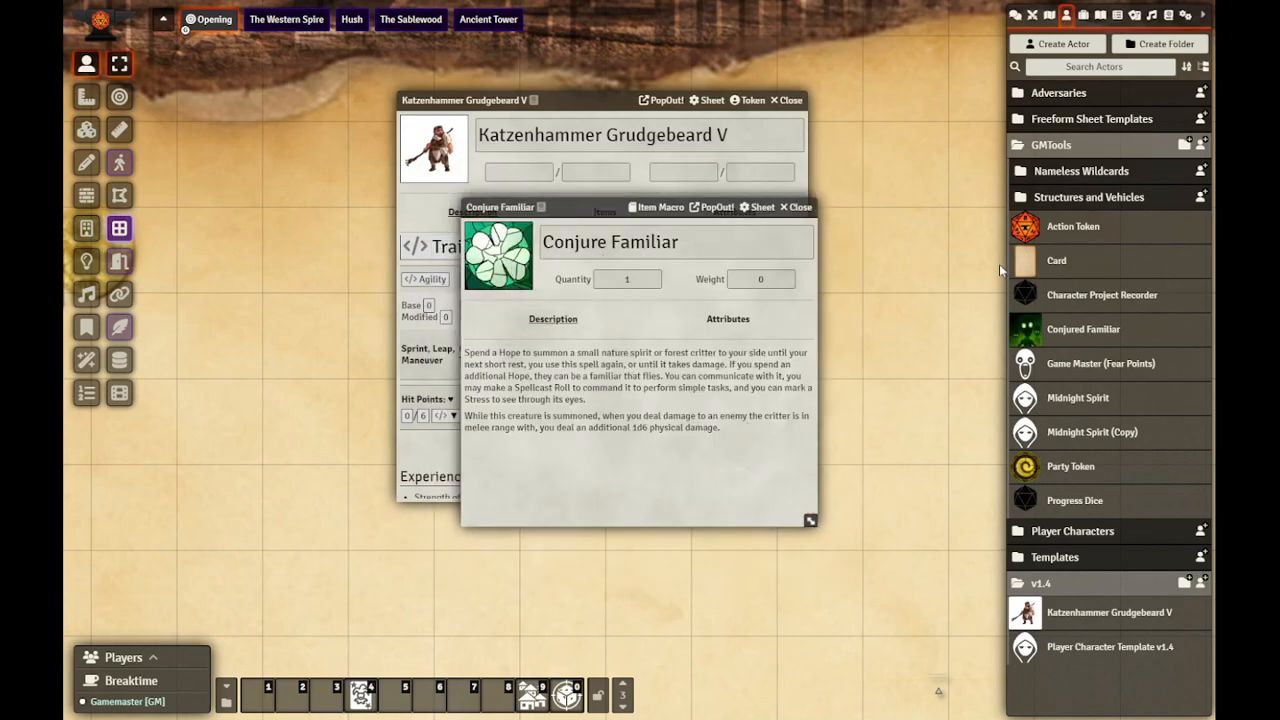
Step: Copy the whole command script of the Summon Action Token macro in the GM Only folder, then close the macro and directory
{"action": "left_click", "coordinate": [226, 703]}
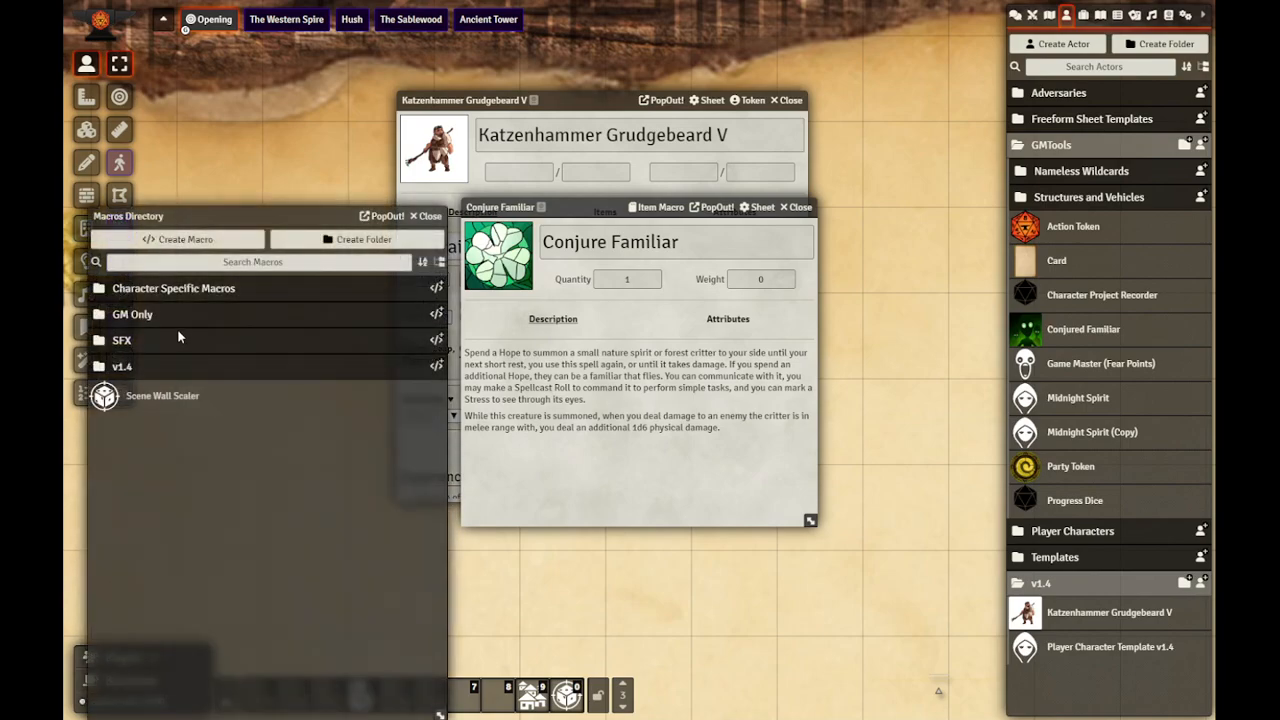
{"action": "left_click", "coordinate": [149, 323]}
{"action": "left_click_drag", "start_coordinate": [215, 216], "coordinate": [277, 139]}
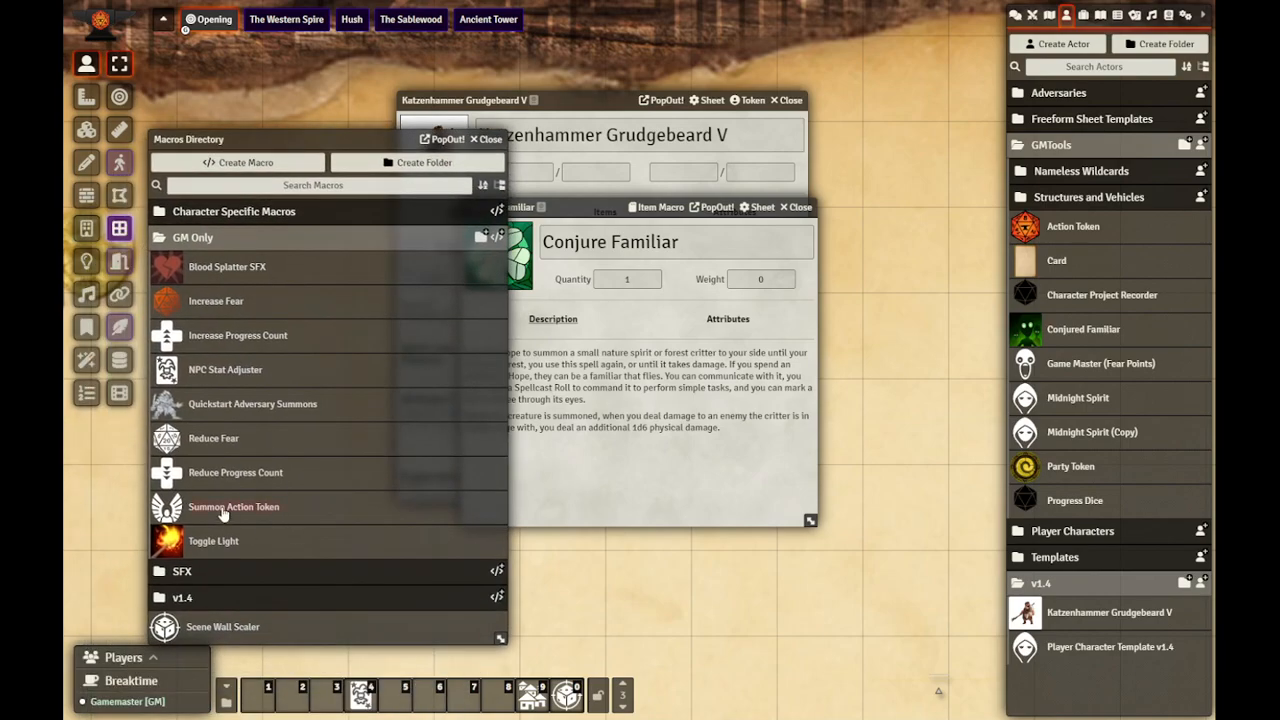
{"action": "left_click", "coordinate": [225, 507]}
{"action": "left_click", "coordinate": [570, 402]}
{"action": "key", "text": "ctrl+a"}
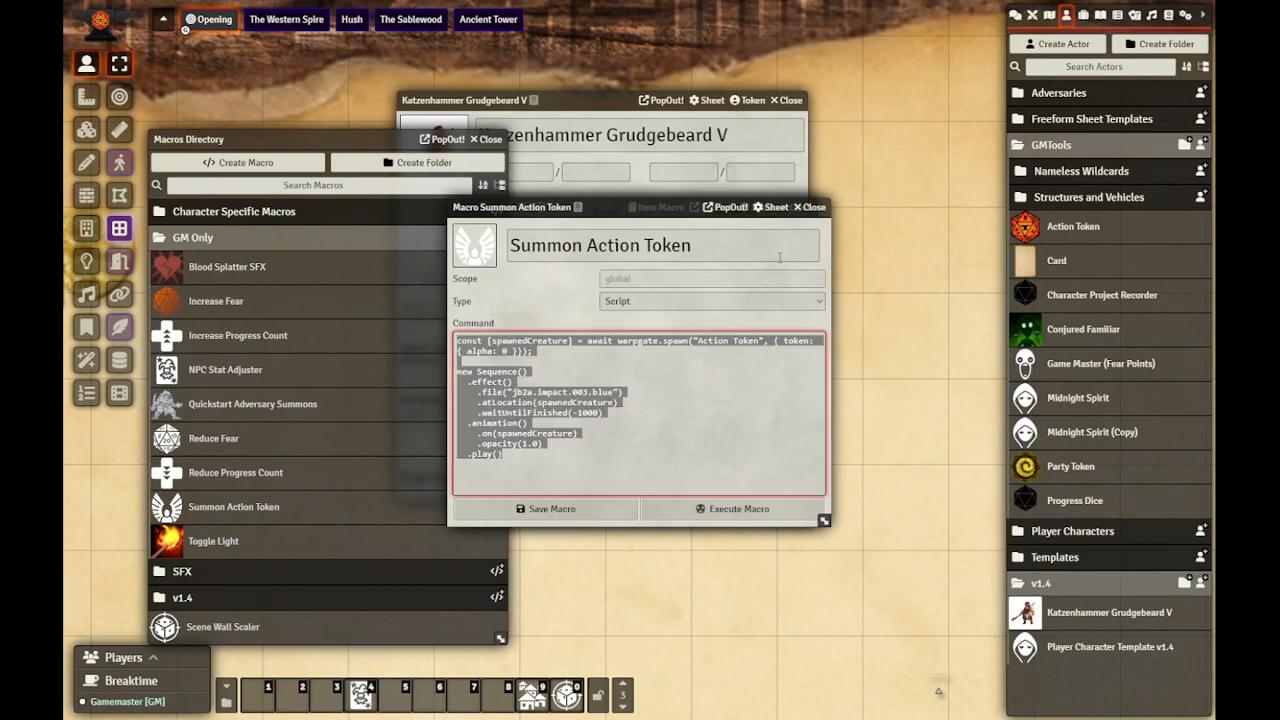
{"action": "left_click", "coordinate": [808, 207]}
{"action": "left_click", "coordinate": [487, 138]}
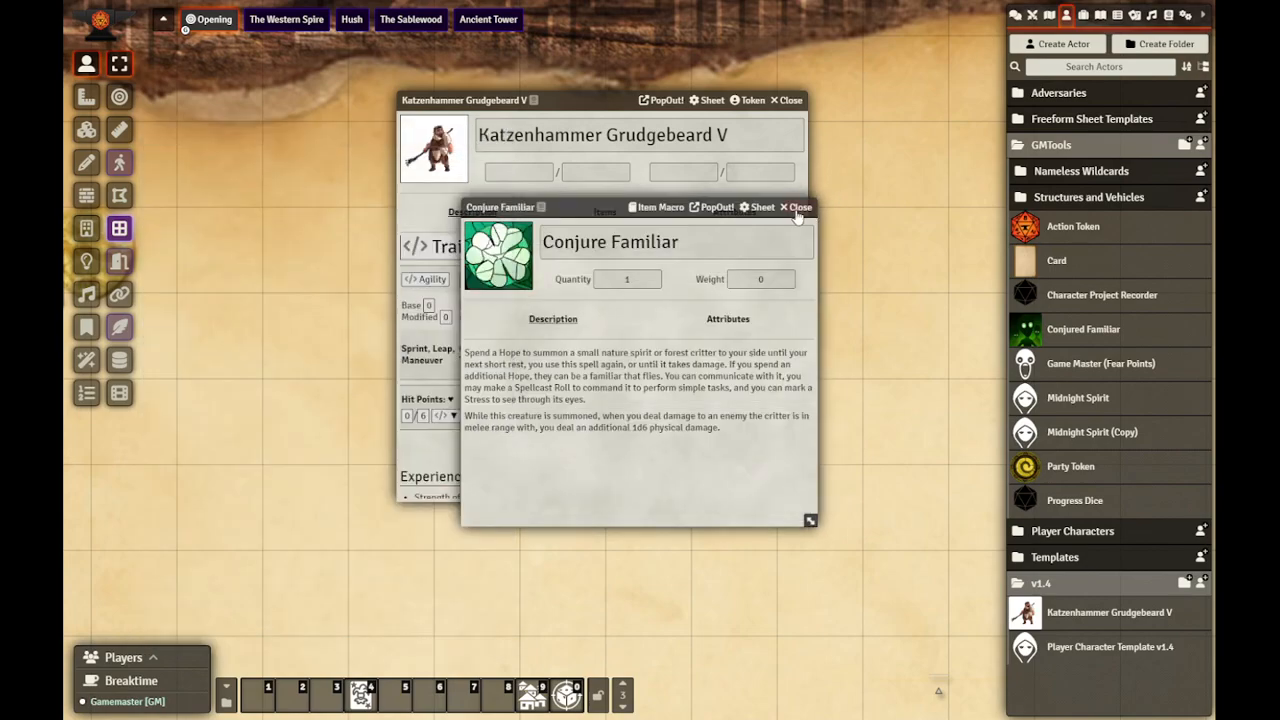
Step: Close the open sheets and paste the copied script into the item macro of Conjure Familiar from the Sage Level 2 folder
{"action": "left_click", "coordinate": [797, 207]}
{"action": "left_click", "coordinate": [786, 100]}
{"action": "left_click", "coordinate": [1083, 15]}
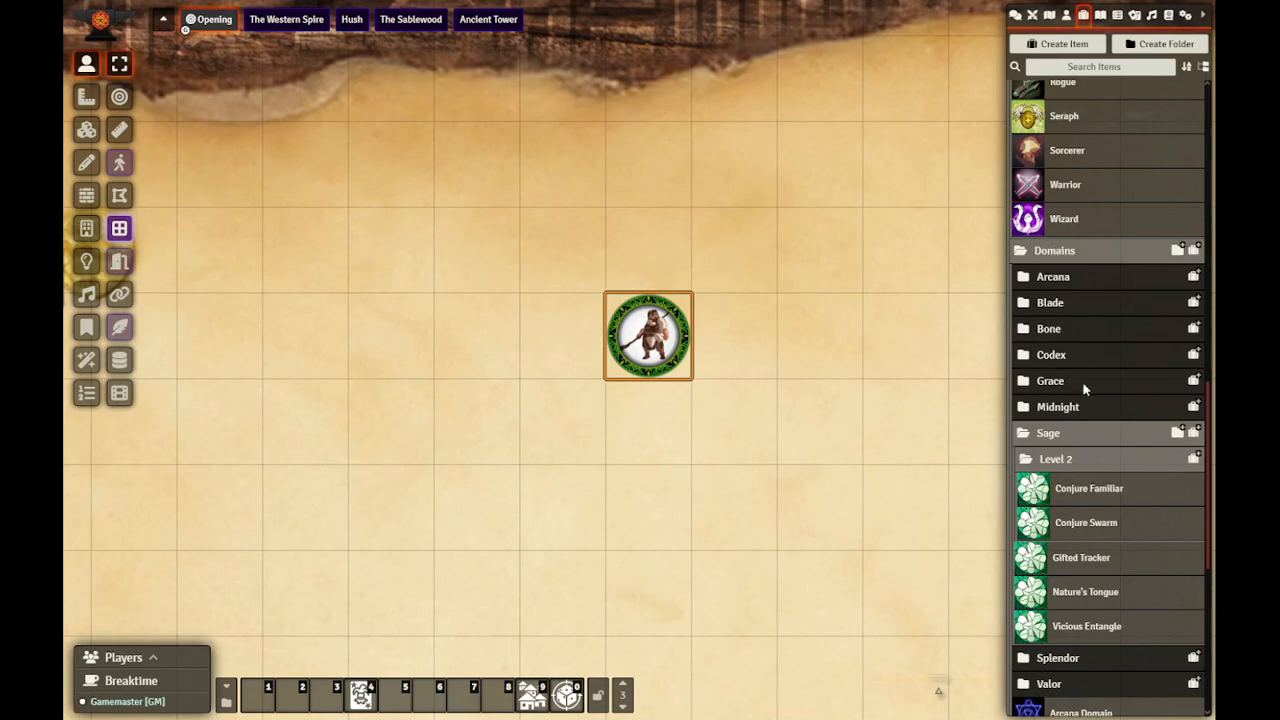
{"action": "left_click", "coordinate": [1060, 476]}
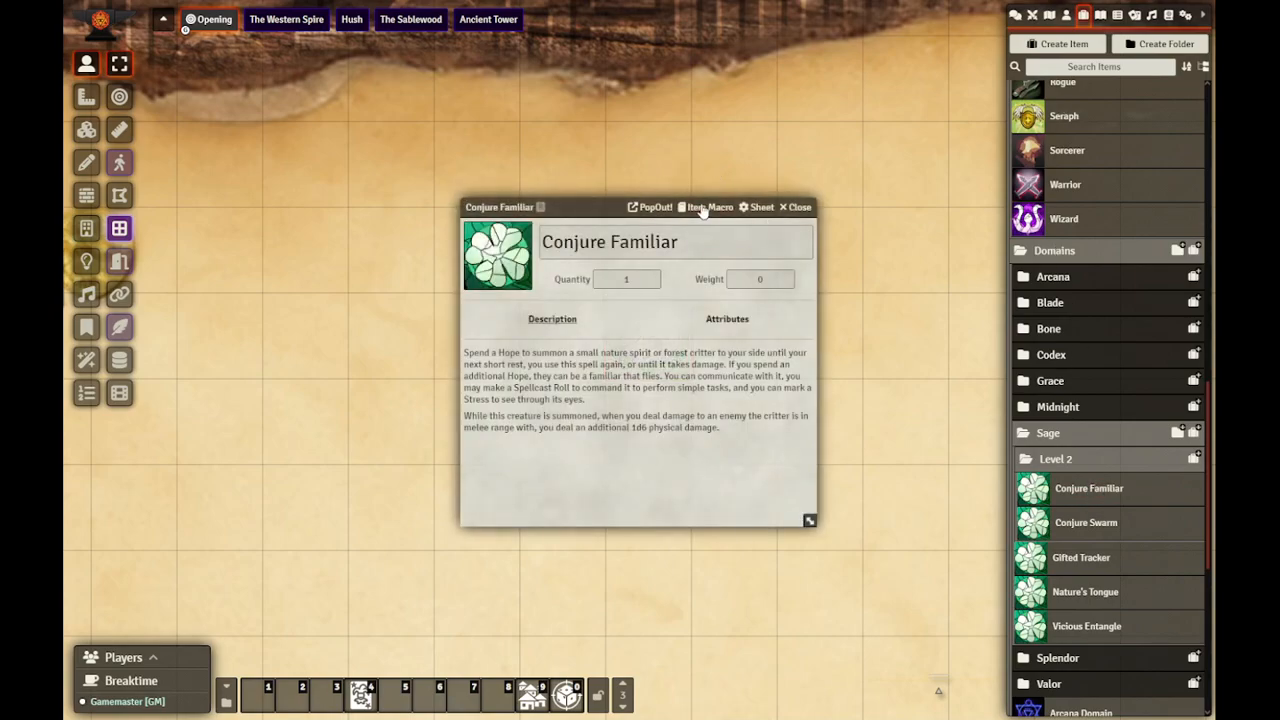
{"action": "left_click", "coordinate": [705, 208]}
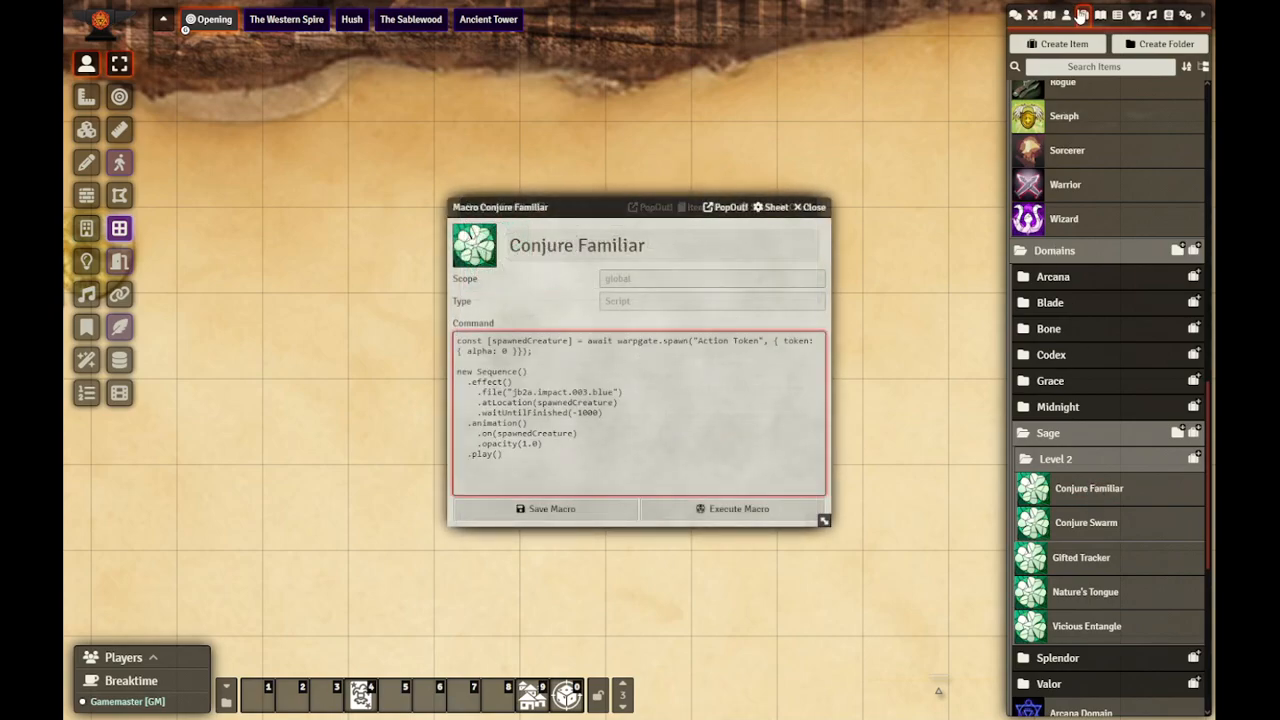
Step: Change the actor name in the script's warpgate.spawn call to "Conjured Familiar"
{"action": "left_click", "coordinate": [761, 341]}
{"action": "left_click_drag", "start_coordinate": [758, 341], "coordinate": [699, 342]}
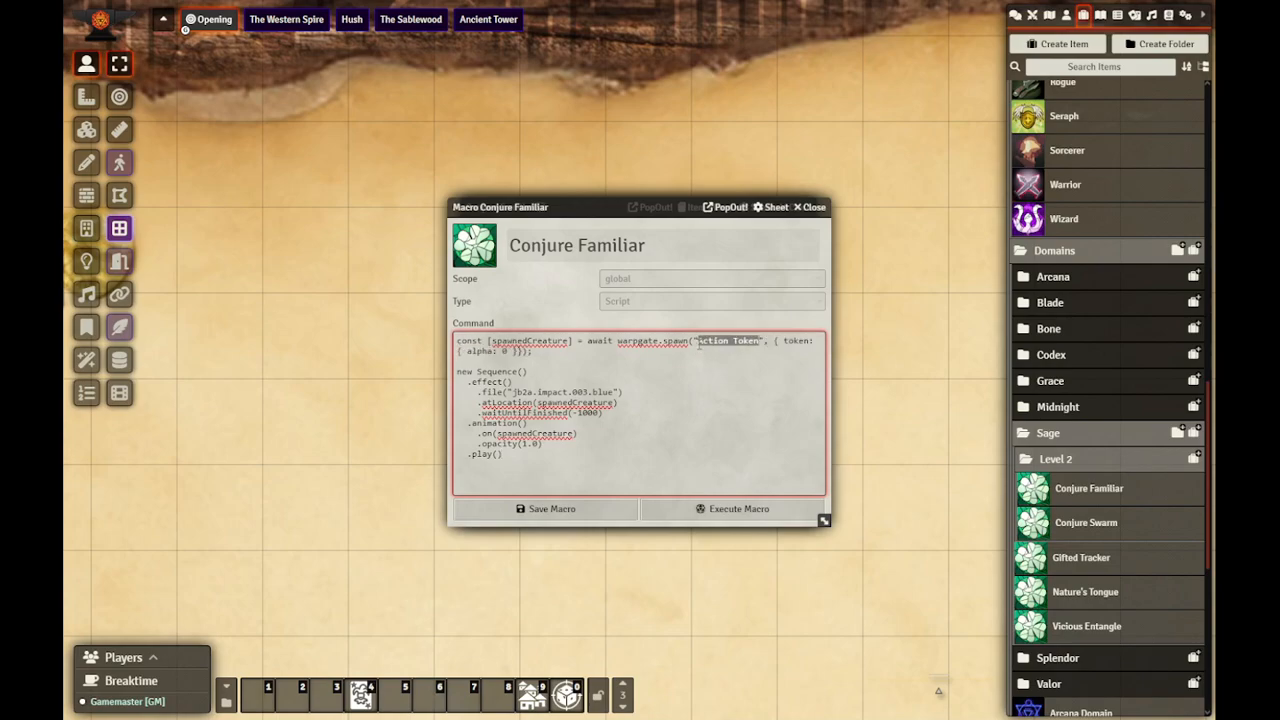
{"action": "type", "text": "Conjured Famili"}
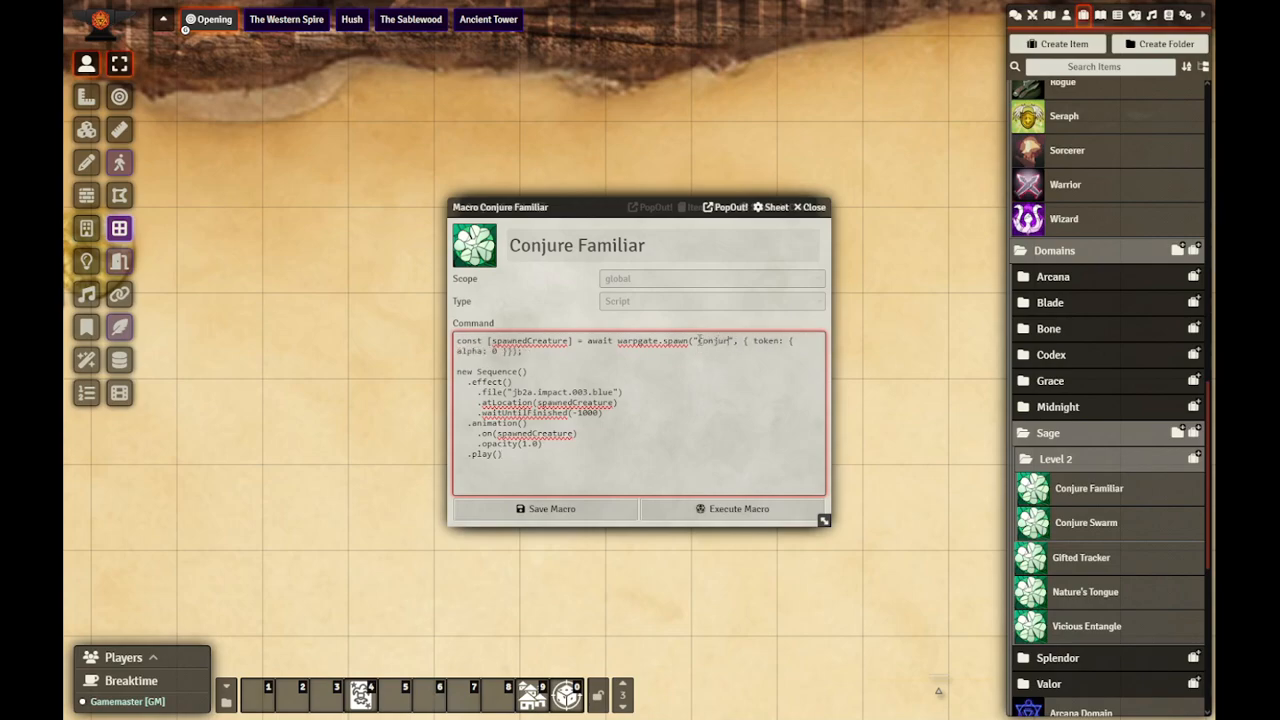
{"action": "type", "text": "ar"}
Step: Search the Sequencer database for "plant", preview the plant_growth effects, and copy the database path of the round 2x2 complete greenyellow one
{"action": "left_click", "coordinate": [226, 702]}
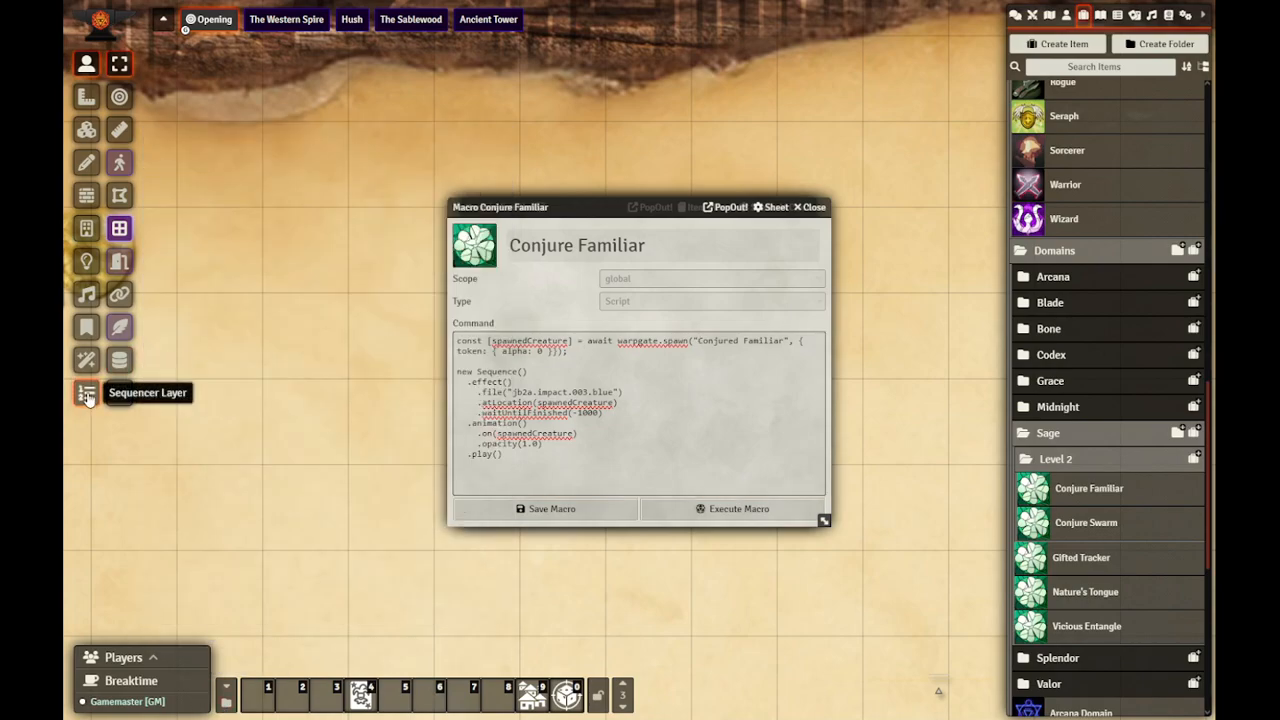
{"action": "left_click", "coordinate": [86, 393]}
{"action": "left_click", "coordinate": [119, 129]}
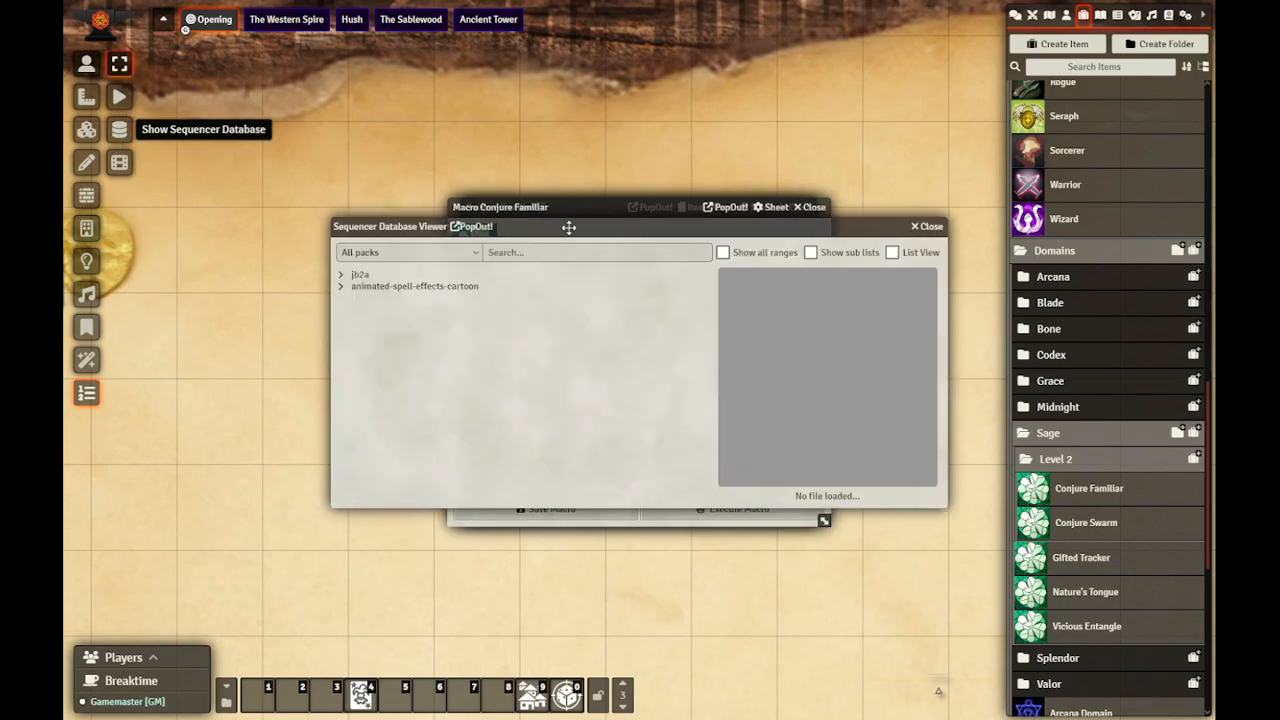
{"action": "left_click", "coordinate": [588, 251]}
{"action": "type", "text": "plant"}
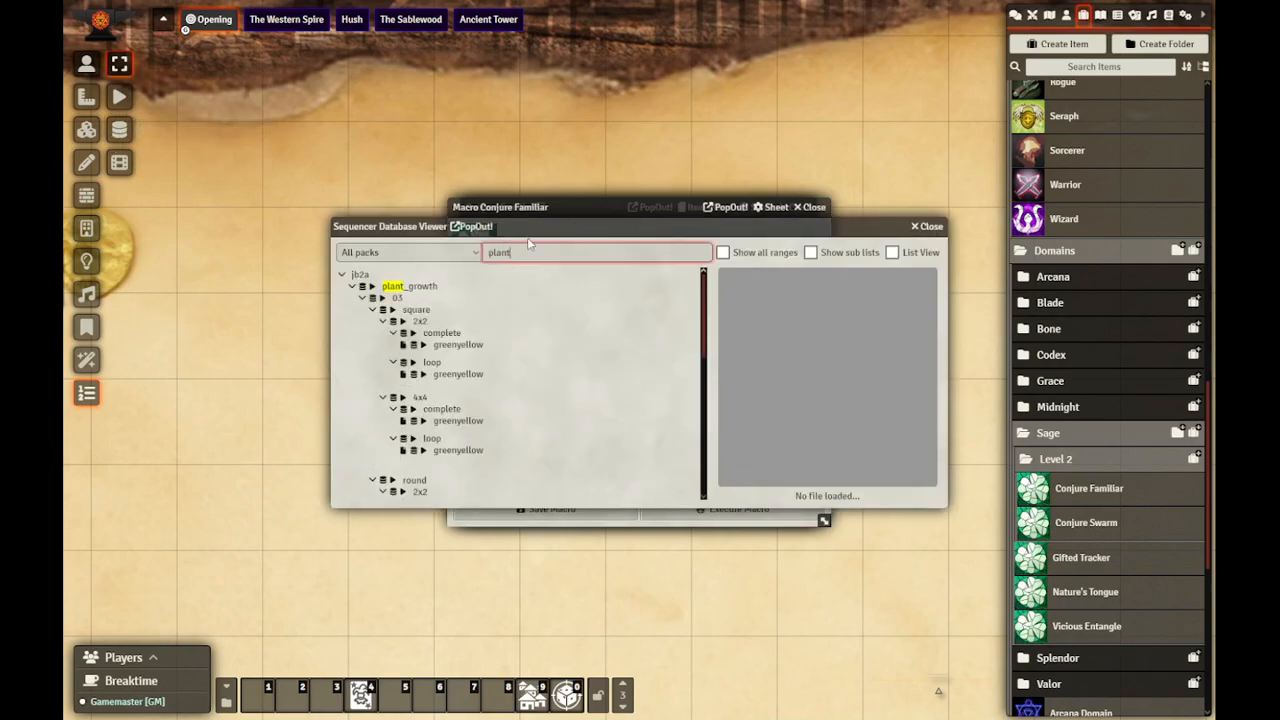
{"action": "left_click", "coordinate": [423, 375]}
{"action": "left_click", "coordinate": [423, 345]}
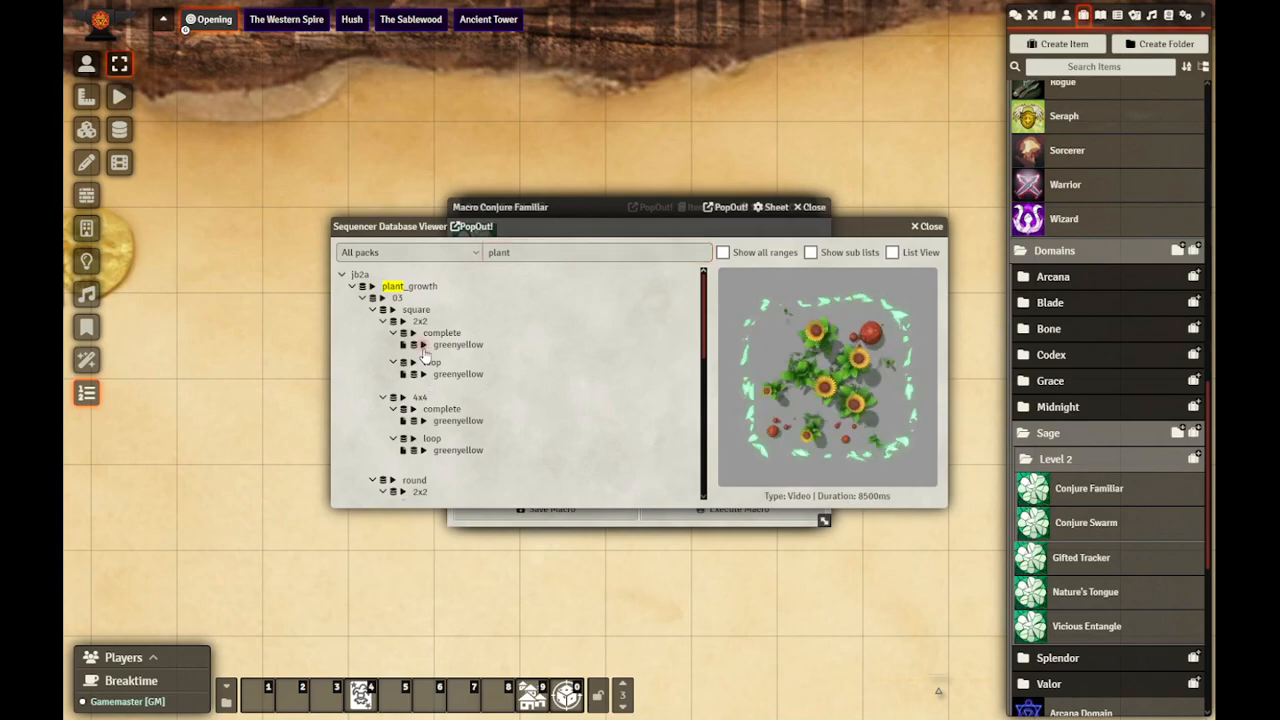
{"action": "scroll", "coordinate": [420, 400], "scroll_direction": "down", "scroll_amount": 1}
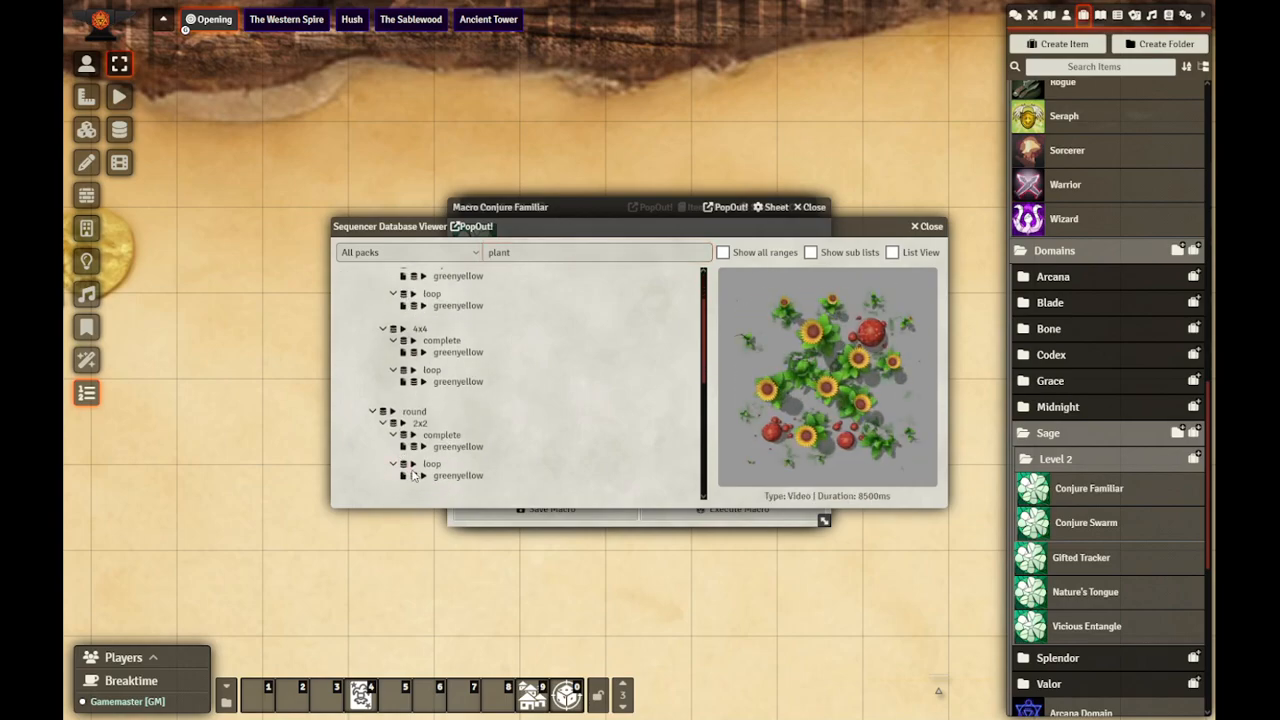
{"action": "left_click", "coordinate": [423, 447]}
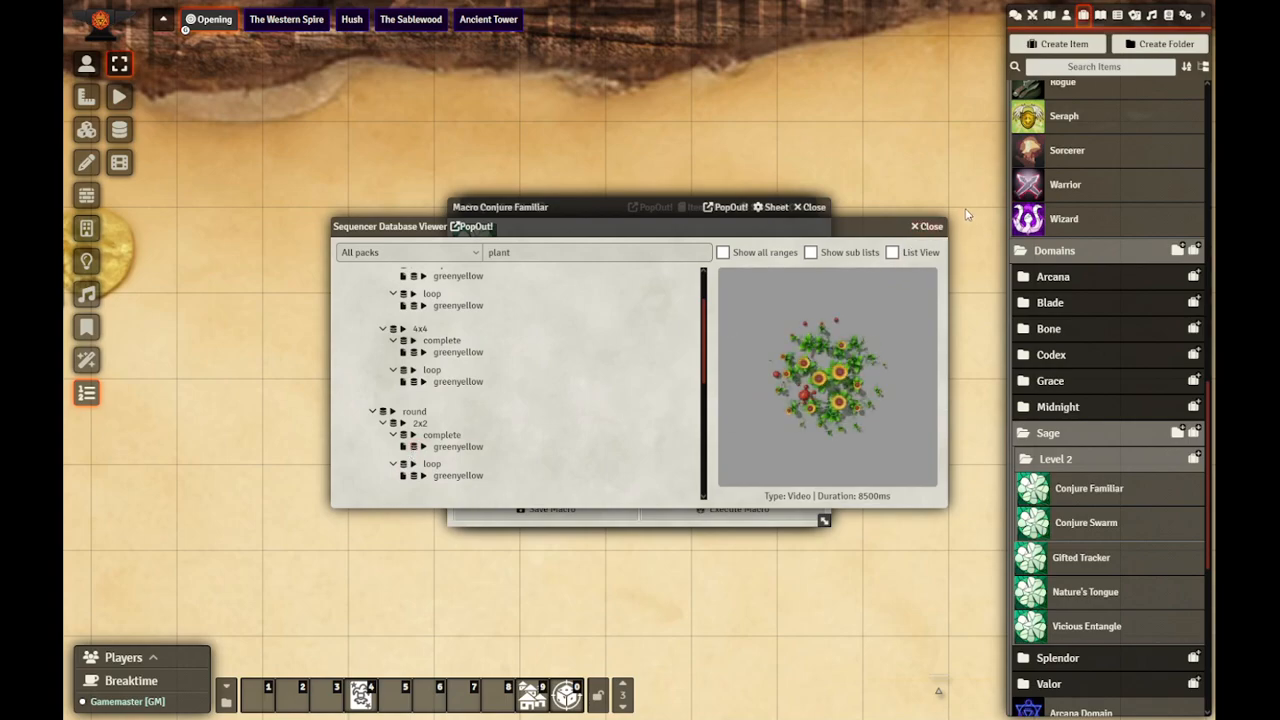
Step: Replace the macro's effect file path with jb2a.plant_growth.03.round.2x2.complete.greenyellow and save the macro
{"action": "left_click", "coordinate": [941, 232]}
{"action": "left_click_drag", "start_coordinate": [617, 392], "coordinate": [516, 392]}
{"action": "type", "text": "jb2a.plant_growth.03.round.2x2.complete.greenyellow"}
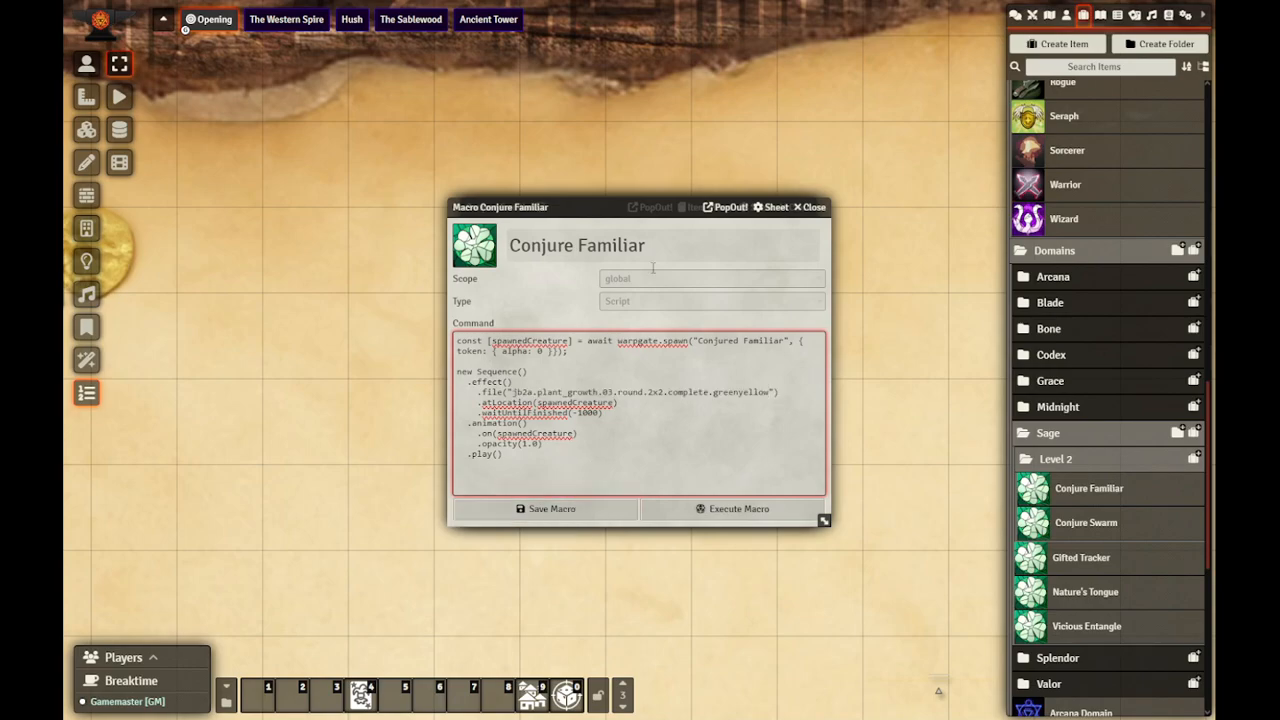
{"action": "left_click_drag", "start_coordinate": [648, 208], "coordinate": [407, 186]}
{"action": "left_click", "coordinate": [366, 490]}
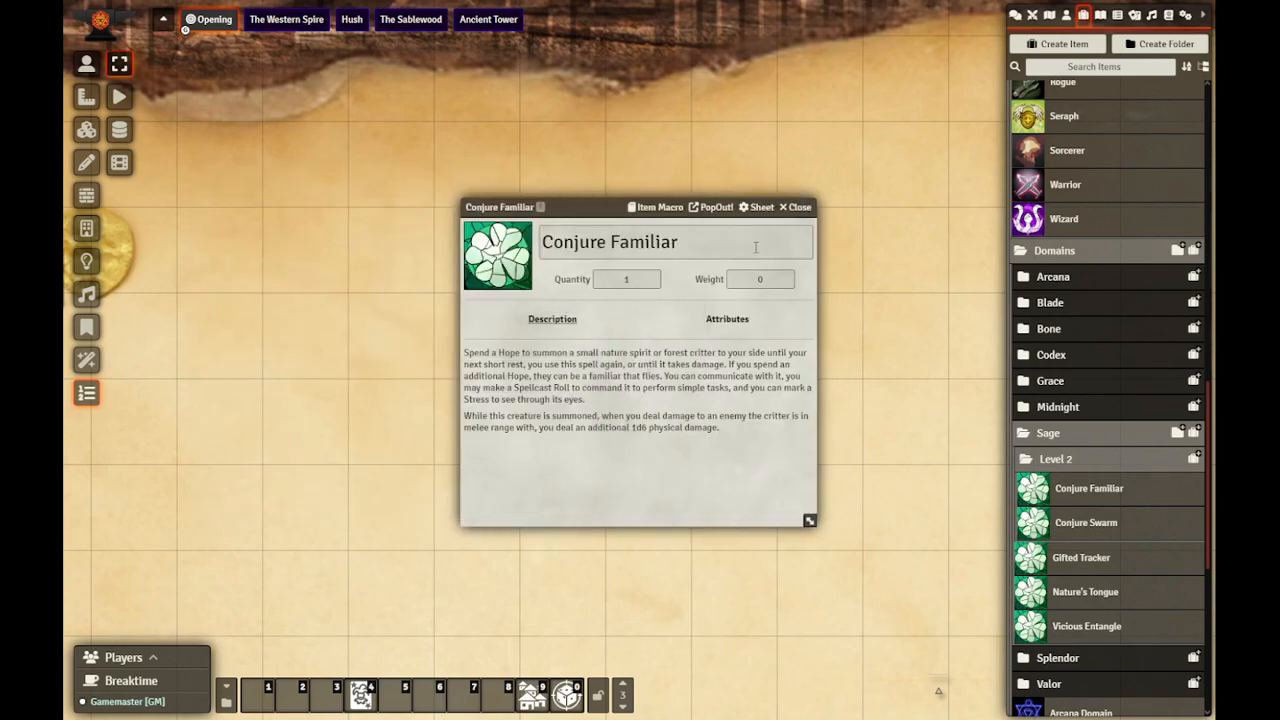
Step: Turn the 1d6 damage in the Conjure Familiar description into the inline roll [[/r 1d6]] and save the description
{"action": "left_click_drag", "start_coordinate": [610, 207], "coordinate": [534, 211]}
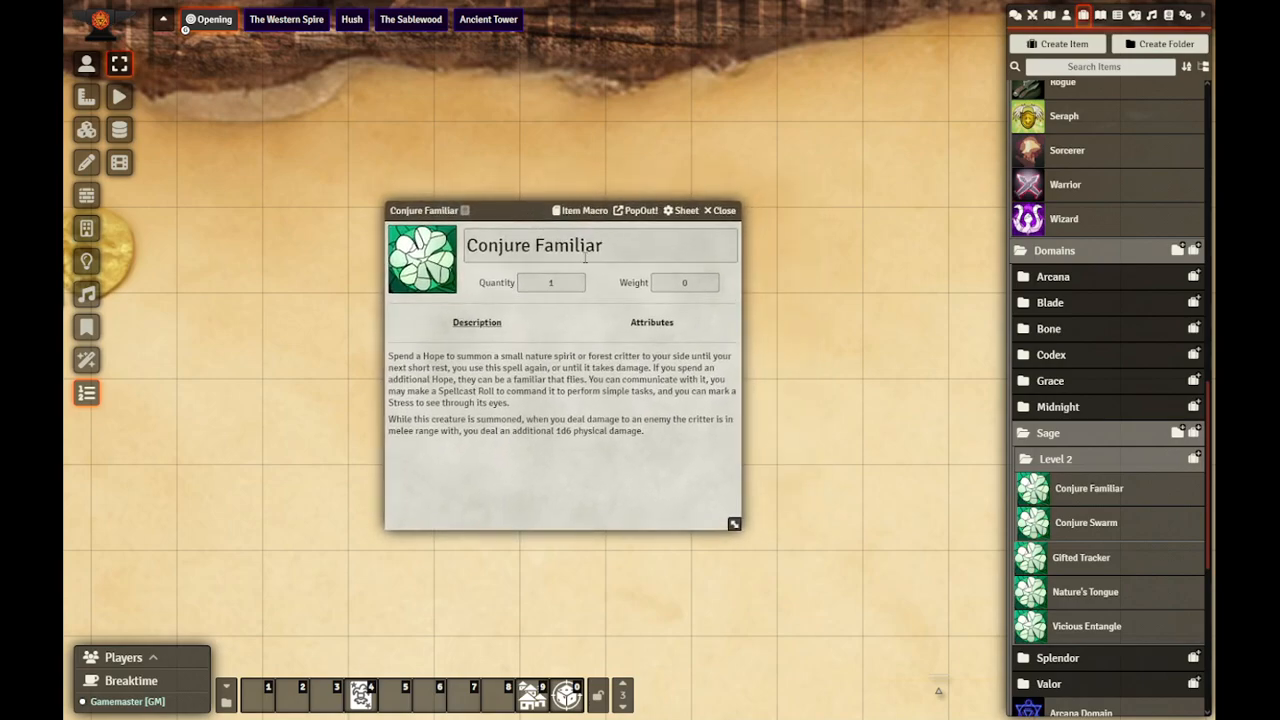
{"action": "left_click", "coordinate": [724, 356]}
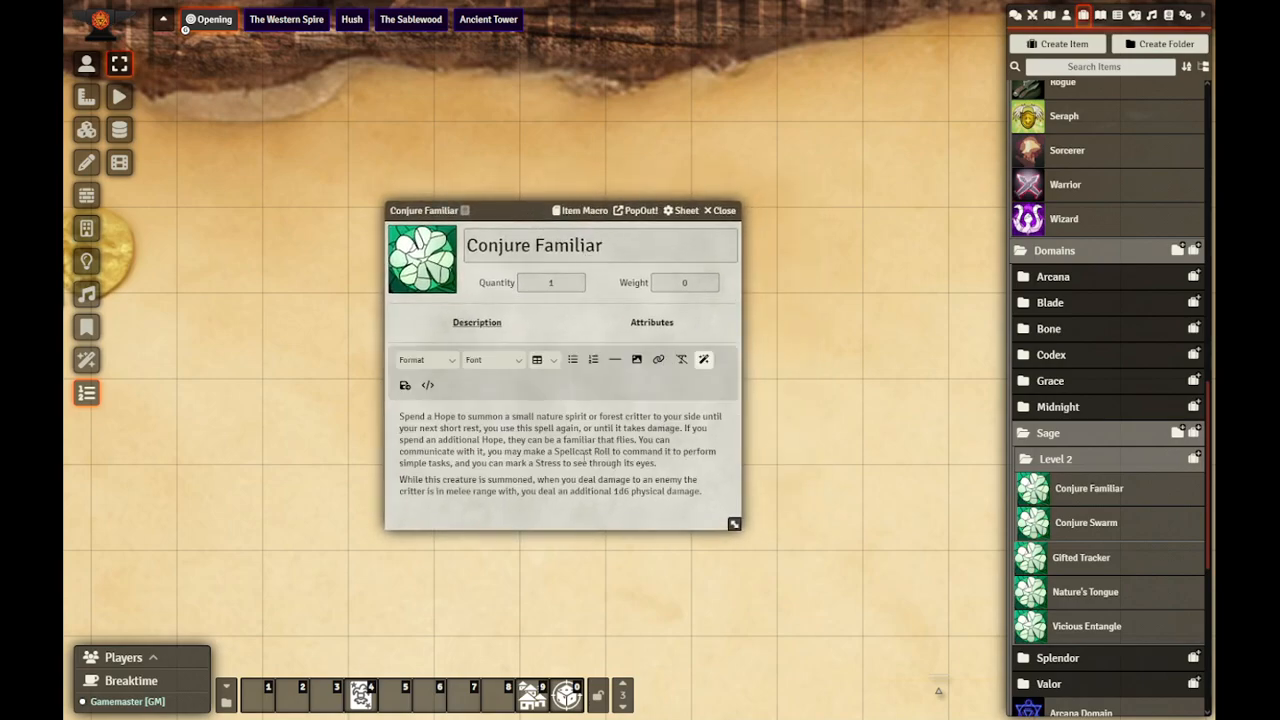
{"action": "left_click", "coordinate": [614, 492]}
{"action": "type", "text": "[[/r 1d6"}
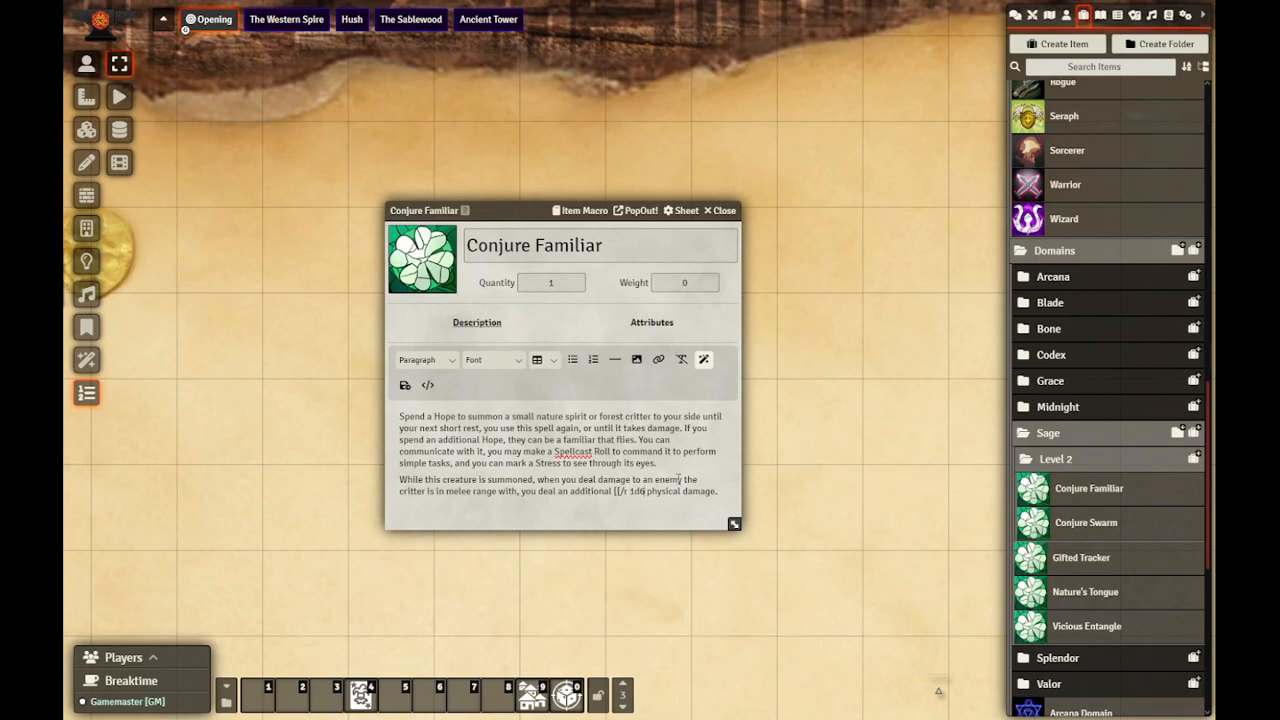
{"action": "type", "text": "]]{"}
{"action": "key", "text": "BackSpace"}
{"action": "key", "text": "Delete"}
{"action": "left_click_drag", "start_coordinate": [628, 492], "coordinate": [643, 496]}
{"action": "left_click", "coordinate": [630, 500]}
{"action": "left_click", "coordinate": [405, 385]}
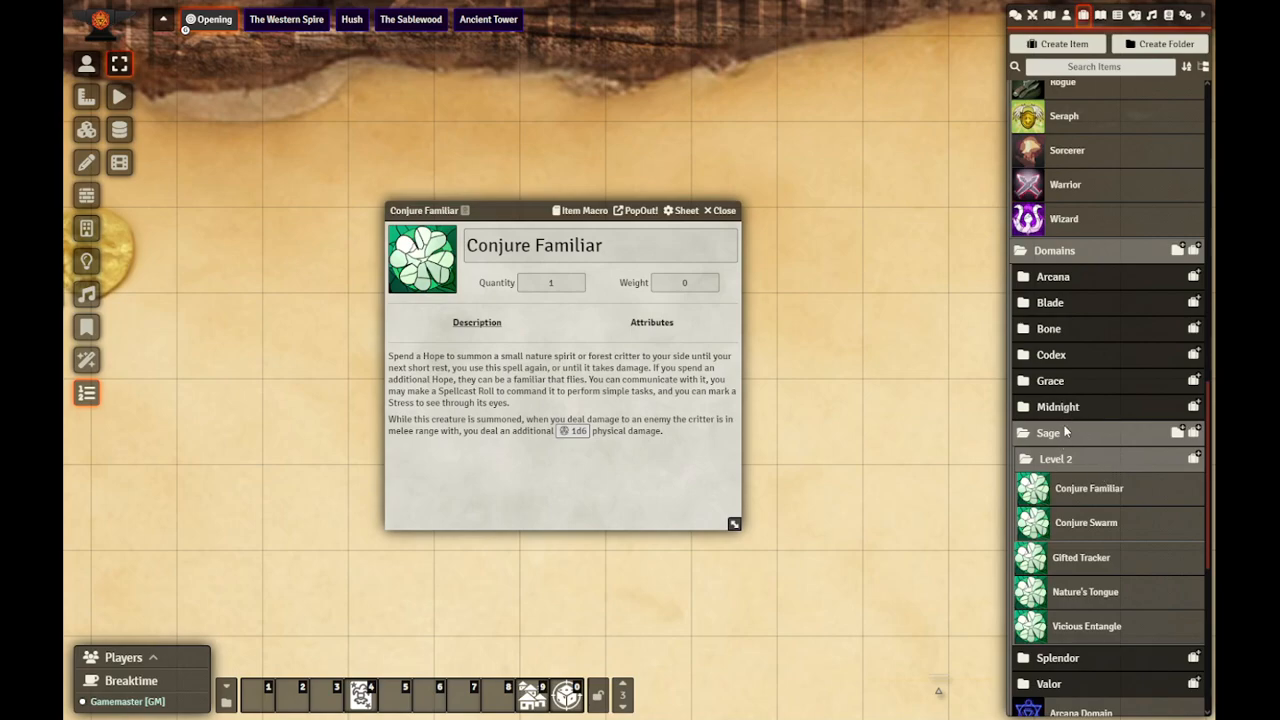
Step: Open the Nature's Tongue item macro beside Conjure Familiar and copy its itemID and itemTextMacro constant lines
{"action": "left_click", "coordinate": [1081, 597]}
{"action": "left_click_drag", "start_coordinate": [688, 211], "coordinate": [1001, 221]}
{"action": "left_click", "coordinate": [1001, 221]}
{"action": "left_click_drag", "start_coordinate": [606, 212], "coordinate": [274, 185]}
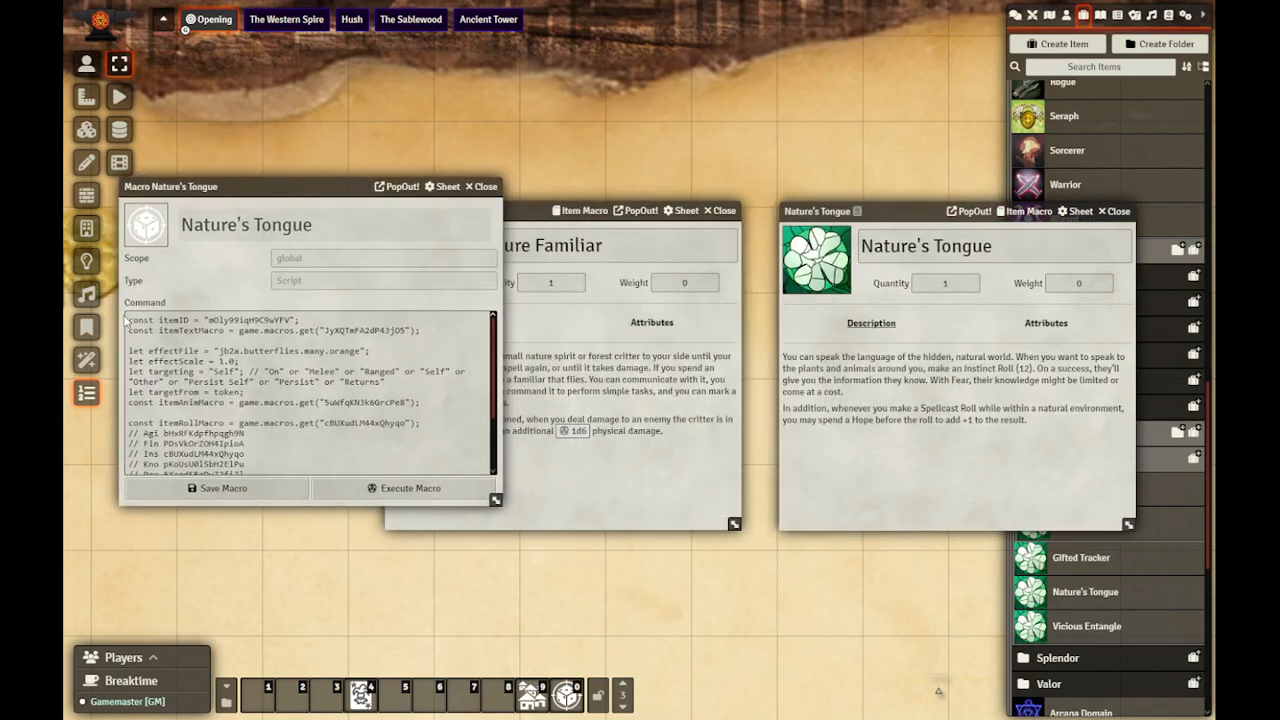
{"action": "left_click_drag", "start_coordinate": [430, 333], "coordinate": [68, 270]}
{"action": "key", "text": "ctrl+c"}
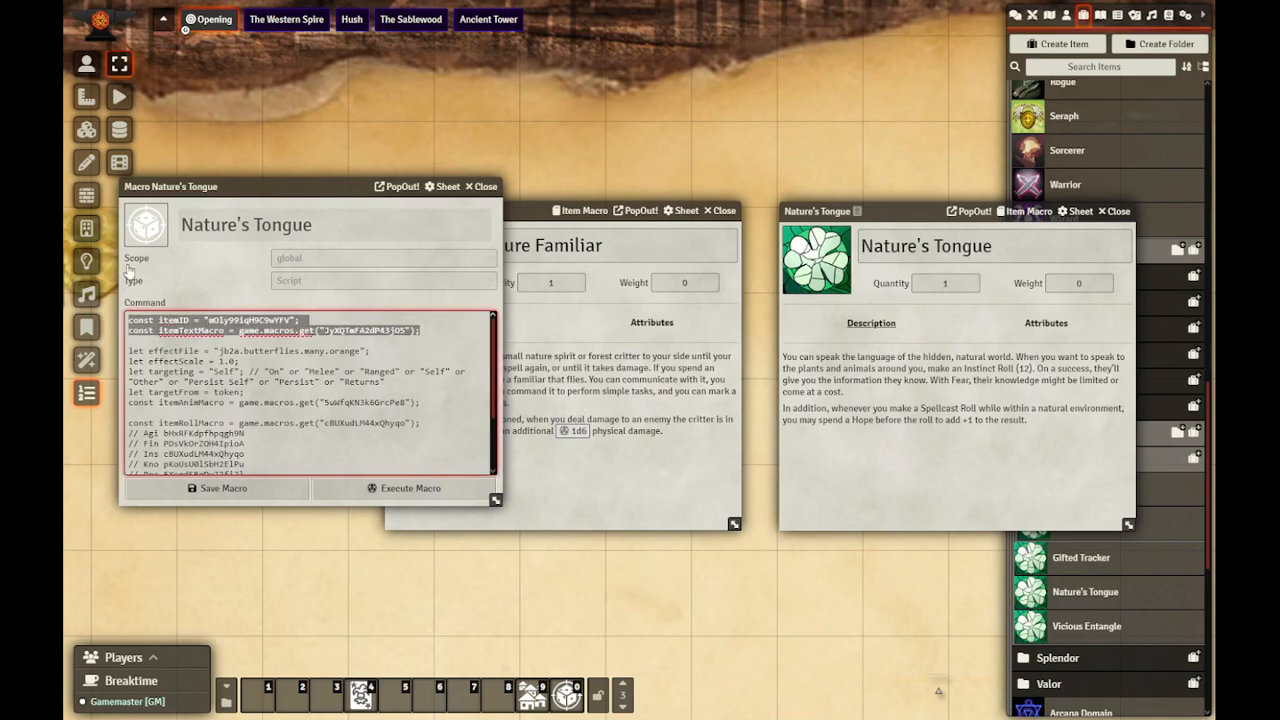
Step: Insert the copied itemID and itemTextMacro lines above the spawn line in the Conjure Familiar item macro
{"action": "left_click", "coordinate": [580, 212]}
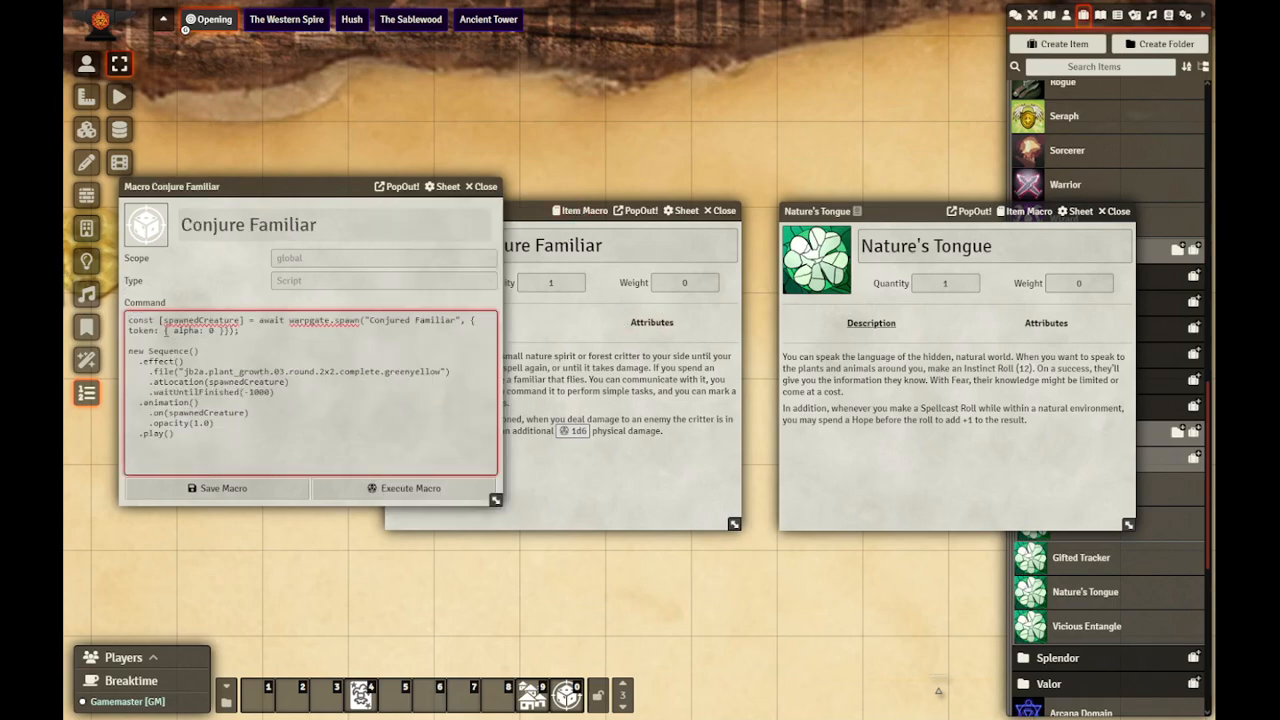
{"action": "left_click", "coordinate": [151, 321]}
{"action": "key", "text": "Return"}
{"action": "key", "text": "Up"}
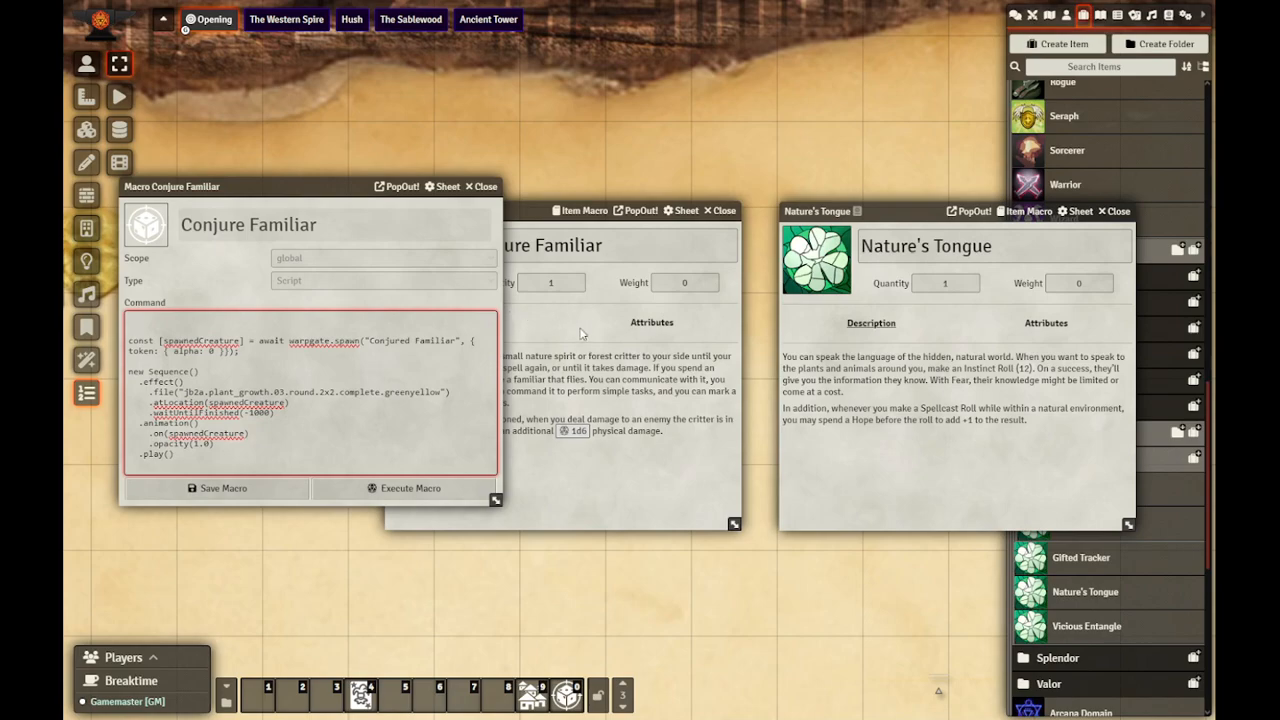
{"action": "key", "text": "ctrl+v"}
Step: Replace the itemID value in the macro with Conjure Familiar's own copied item ID and save the macro
{"action": "left_click", "coordinate": [471, 210]}
{"action": "left_click", "coordinate": [466, 211]}
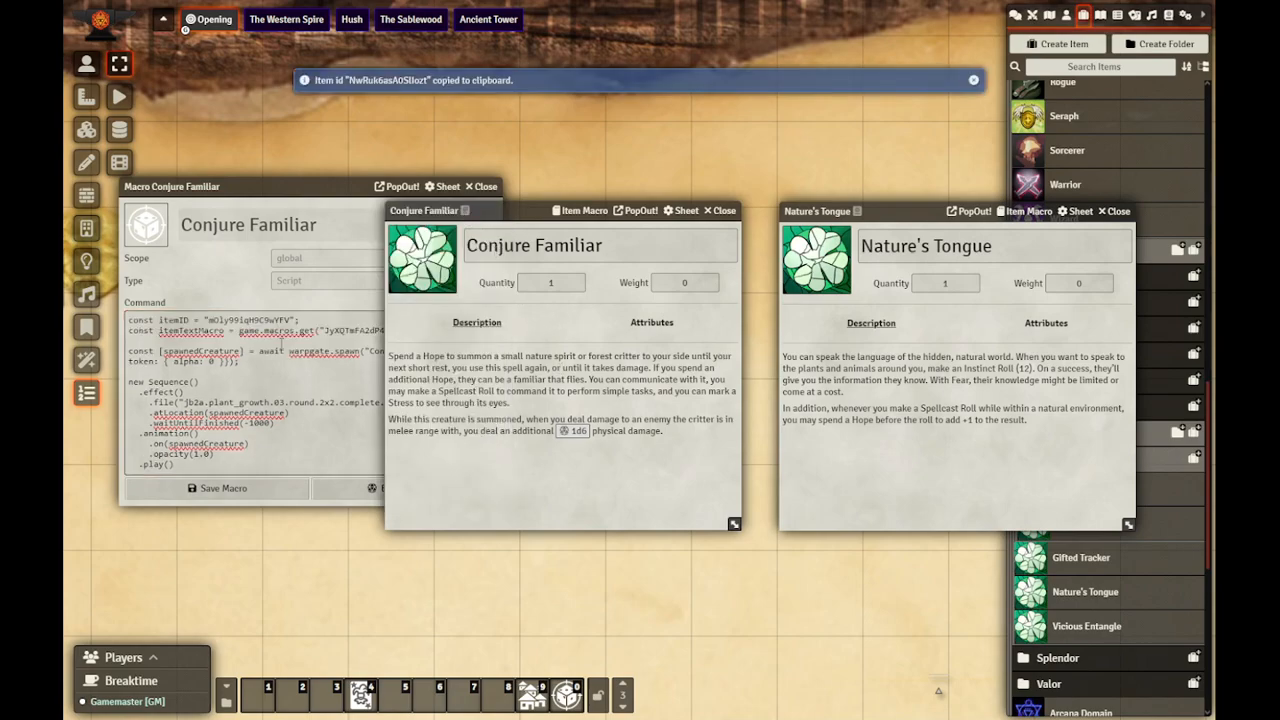
{"action": "left_click_drag", "start_coordinate": [290, 317], "coordinate": [223, 320]}
{"action": "key", "text": "ctrl+v"}
{"action": "left_click", "coordinate": [262, 488]}
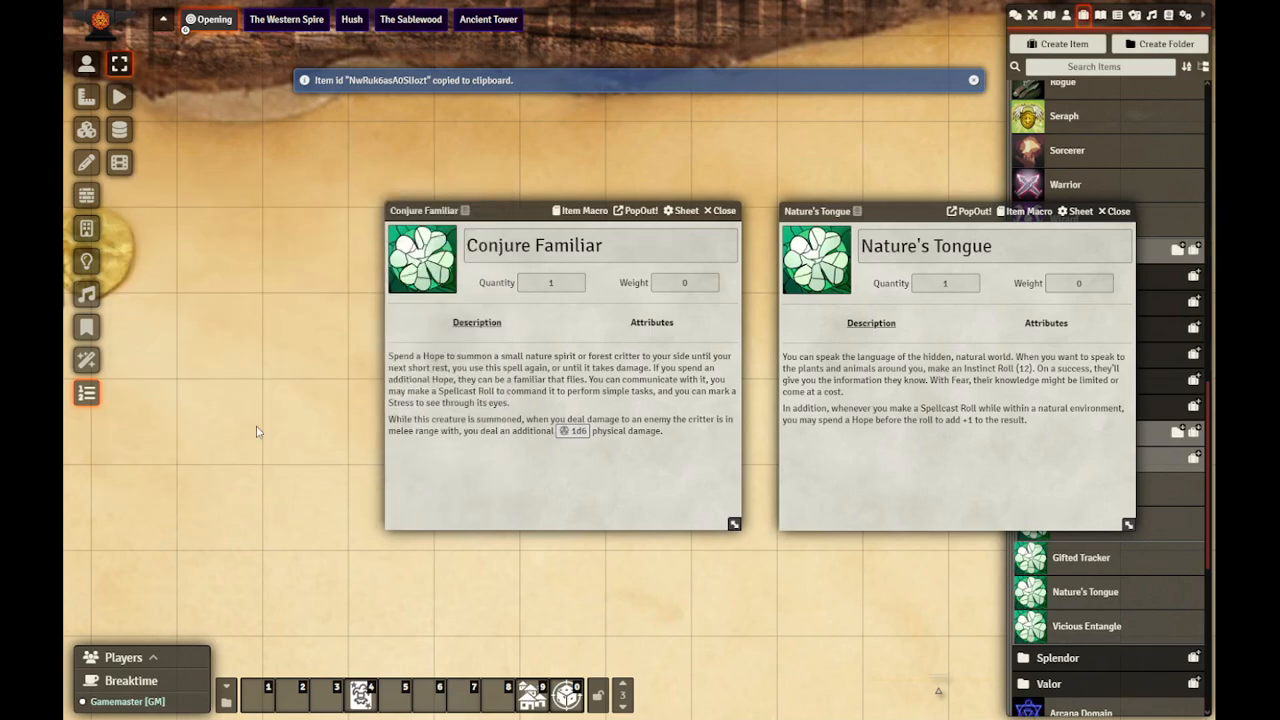
Step: Copy the await itemTextMacro.execute({itemID: itemID}); line from the end of the Nature's Tongue item macro and close that macro
{"action": "left_click", "coordinate": [1029, 211]}
{"action": "left_click_drag", "start_coordinate": [518, 208], "coordinate": [352, 241]}
{"action": "left_click", "coordinate": [586, 213]}
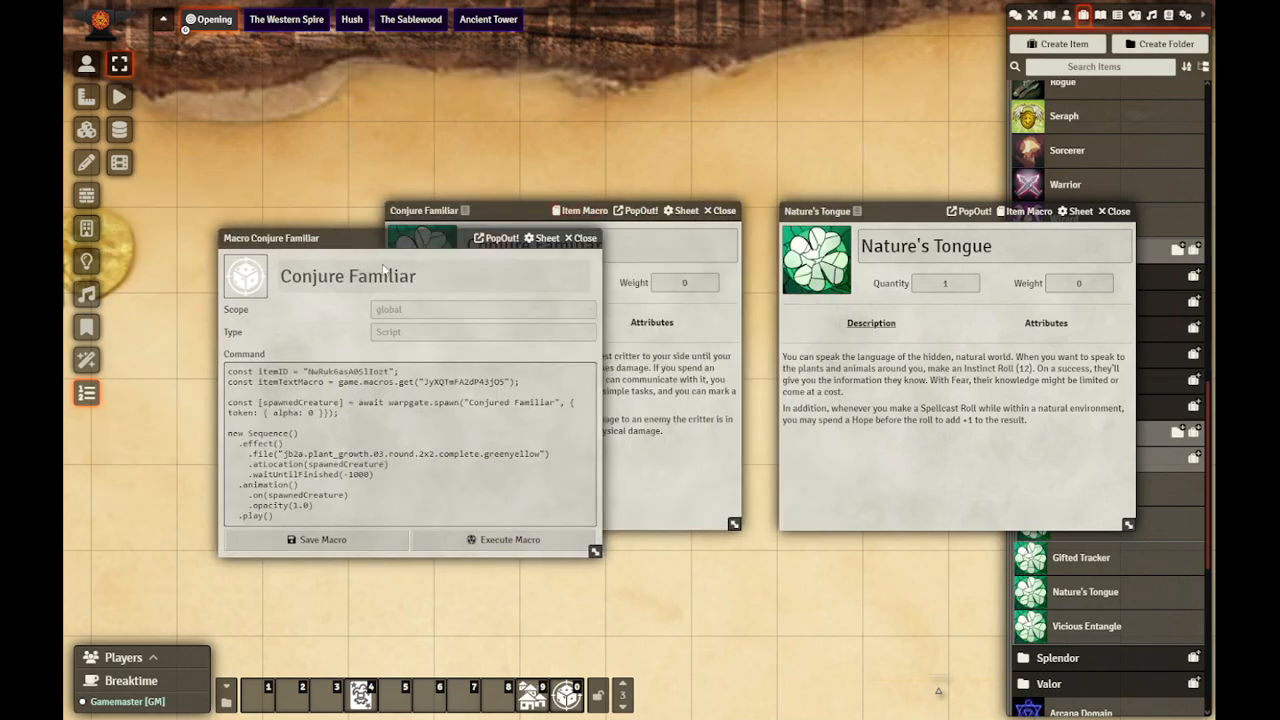
{"action": "left_click", "coordinate": [1017, 213]}
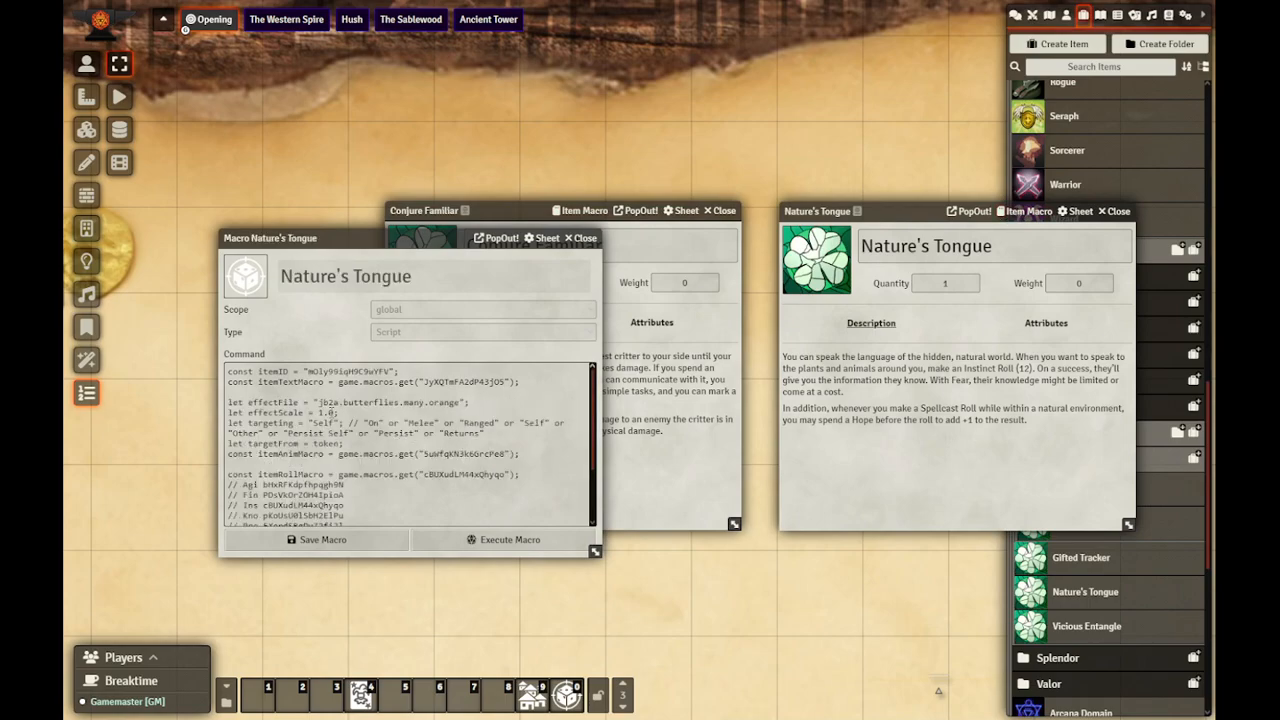
{"action": "left_click", "coordinate": [333, 412]}
{"action": "scroll", "coordinate": [333, 412], "scroll_direction": "down", "scroll_amount": 2}
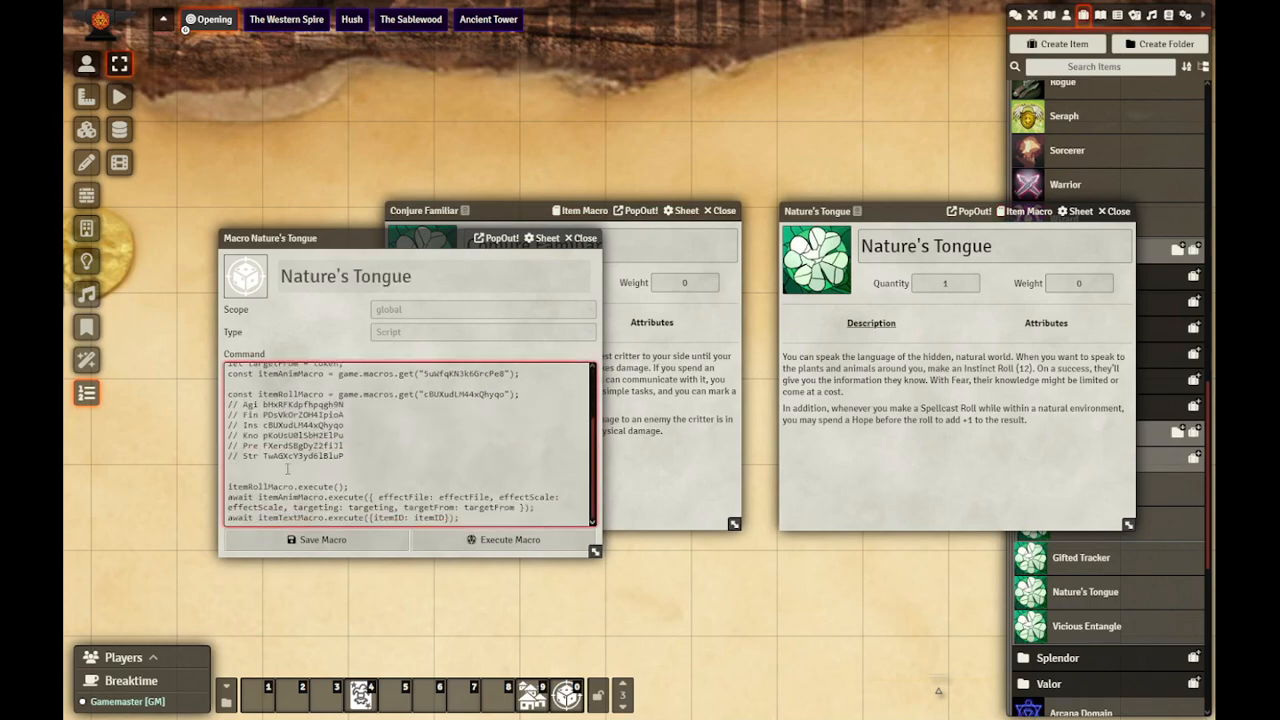
{"action": "left_click_drag", "start_coordinate": [477, 519], "coordinate": [555, 506]}
{"action": "left_click", "coordinate": [582, 238]}
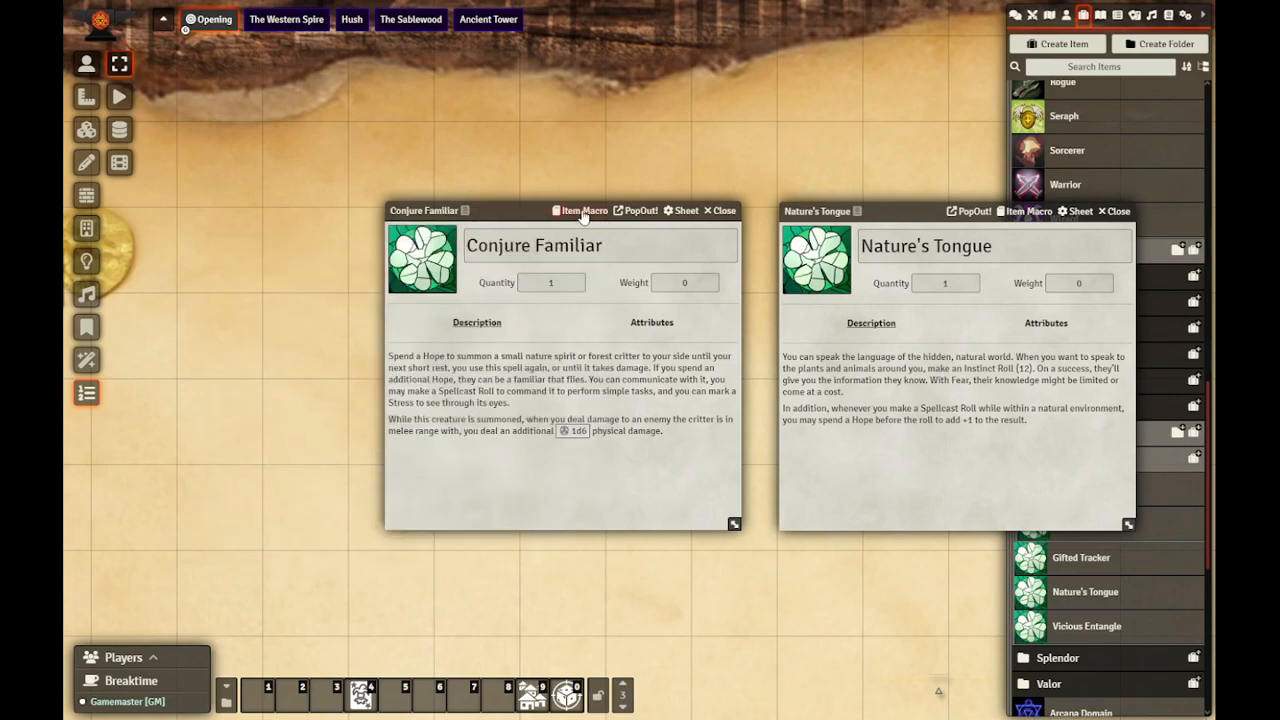
Step: Add await itemTextMacro.execute({itemID: itemID}); below the constants in the Conjure Familiar macro, save it, and close the Nature's Tongue sheet
{"action": "left_click", "coordinate": [580, 210]}
{"action": "left_click", "coordinate": [653, 364]}
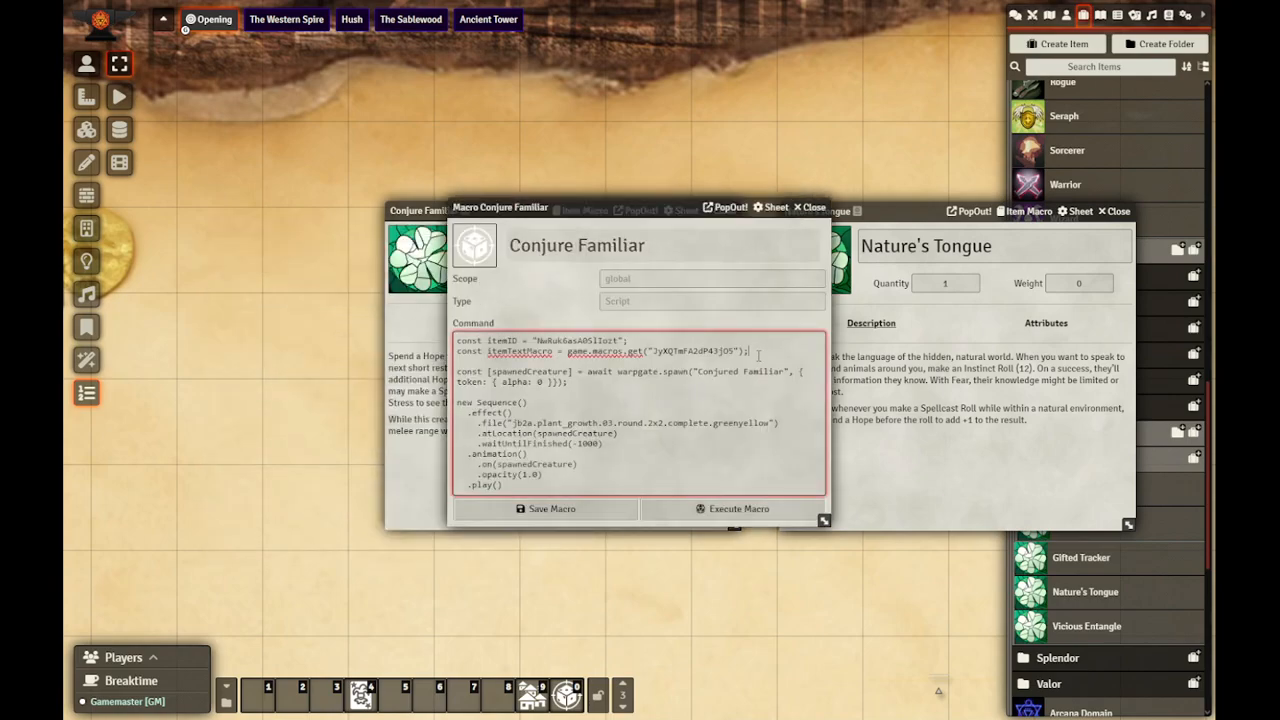
{"action": "key", "text": "Return"}
{"action": "key", "text": "ctrl+v"}
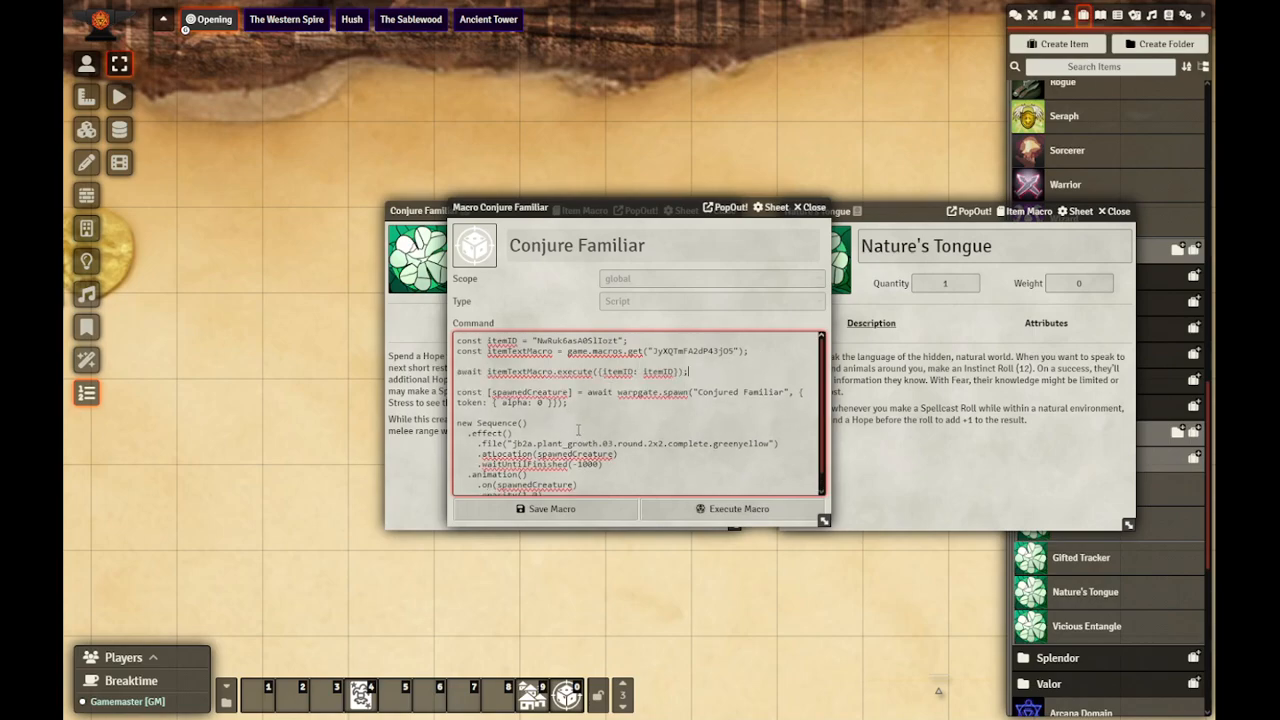
{"action": "scroll", "coordinate": [578, 430], "scroll_direction": "down", "scroll_amount": 1}
{"action": "left_click", "coordinate": [560, 509]}
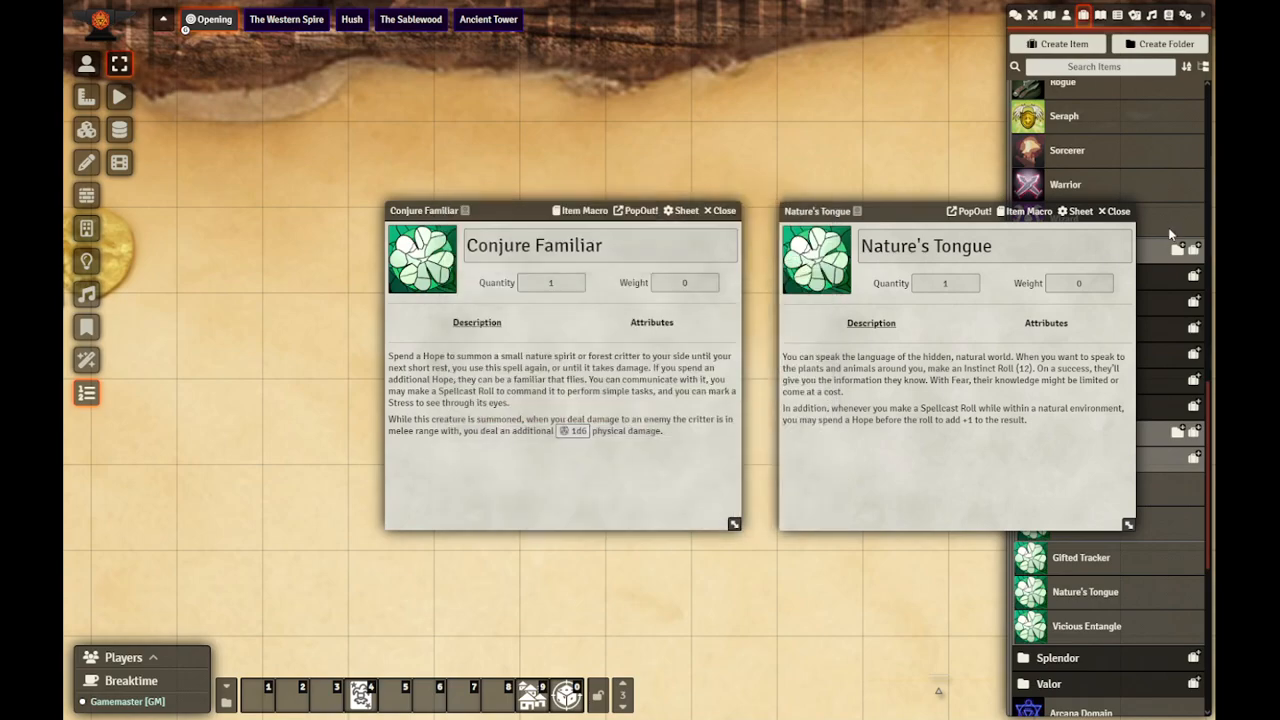
{"action": "left_click", "coordinate": [1114, 211]}
{"action": "left_click_drag", "start_coordinate": [546, 218], "coordinate": [618, 212]}
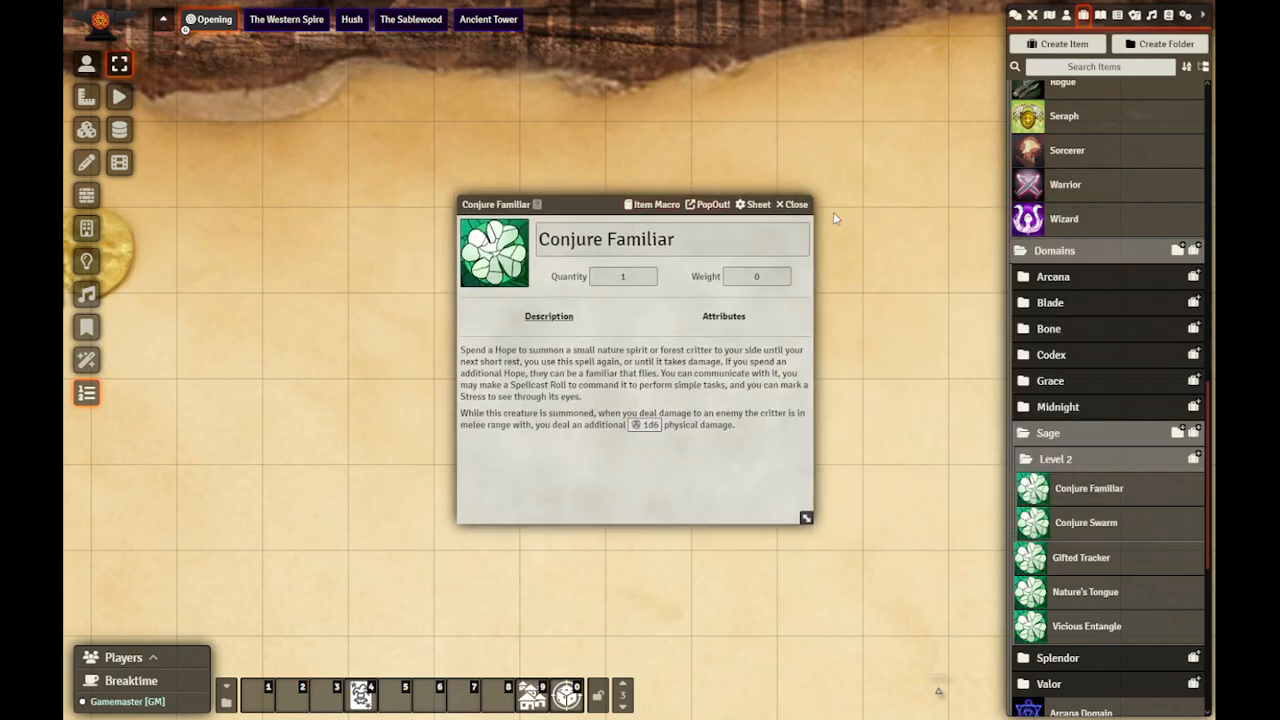
Step: Add Conjure Familiar as the second numbered entry in the Domains column of Kat's character description and save it
{"action": "left_click", "coordinate": [800, 205]}
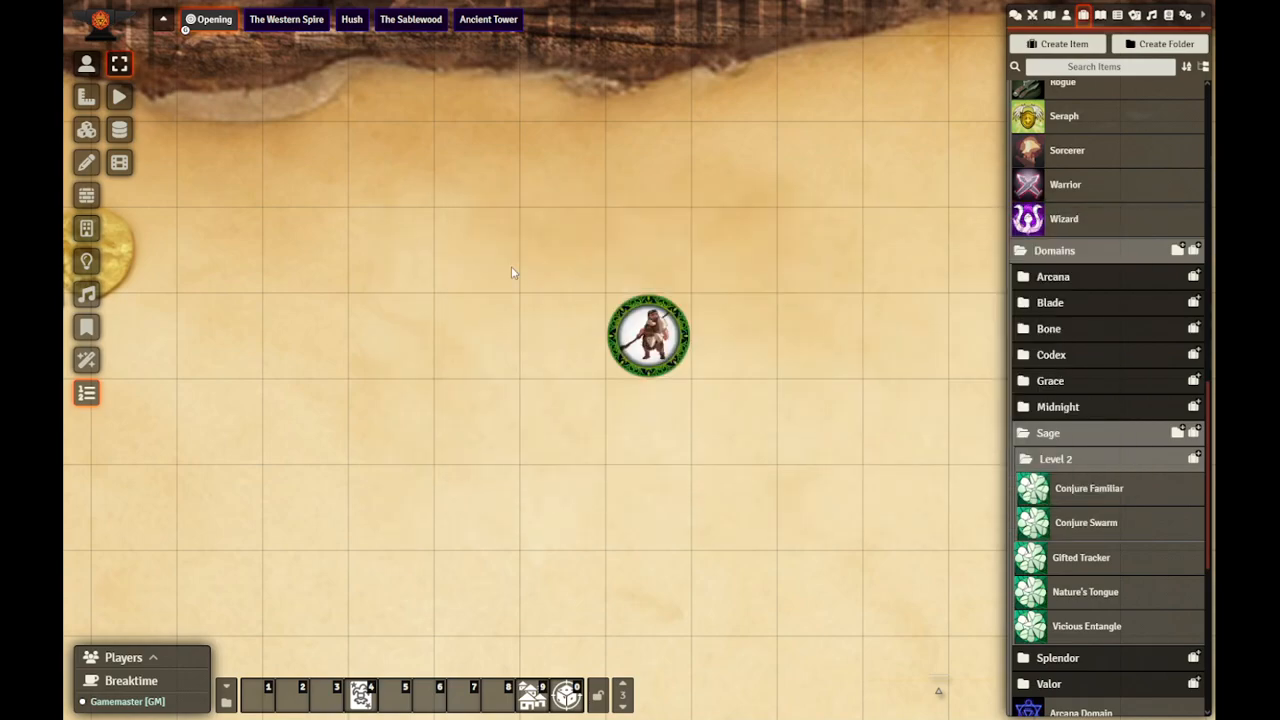
{"action": "left_click", "coordinate": [86, 63]}
{"action": "double_click", "coordinate": [673, 335]}
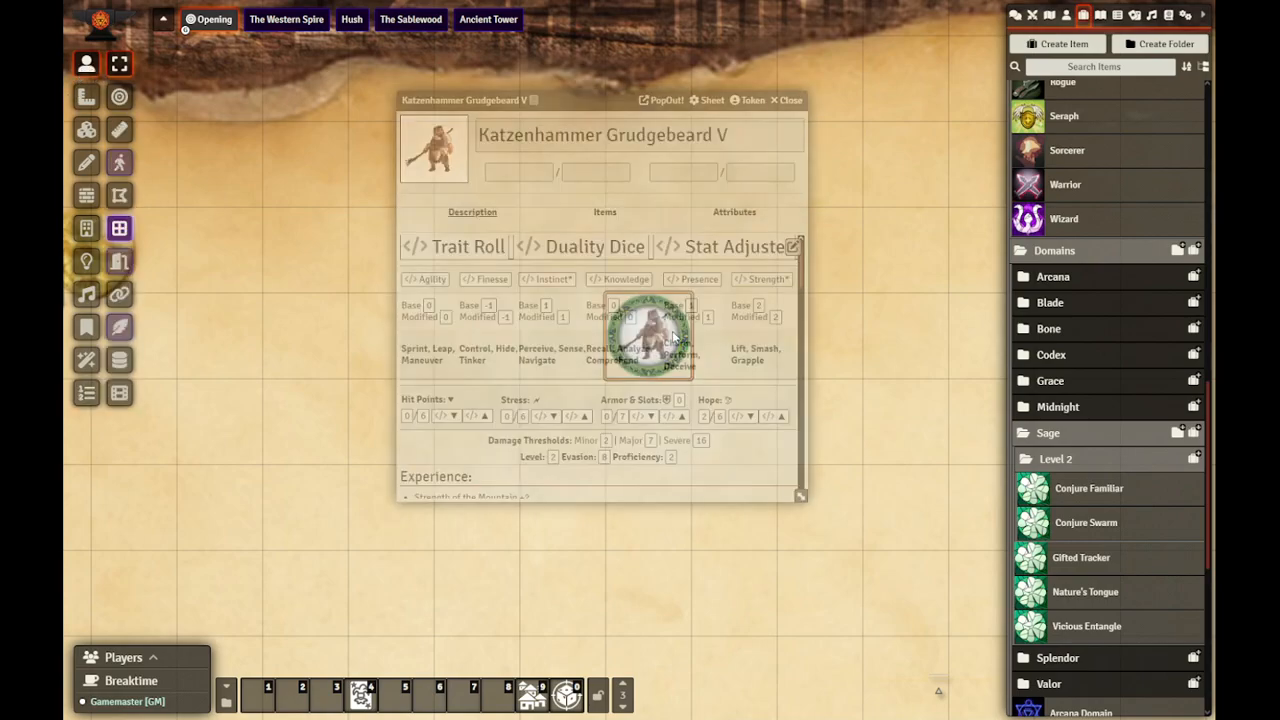
{"action": "left_click", "coordinate": [792, 246]}
{"action": "scroll", "coordinate": [713, 374], "scroll_direction": "down", "scroll_amount": 5}
{"action": "scroll", "coordinate": [713, 374], "scroll_direction": "down", "scroll_amount": 6}
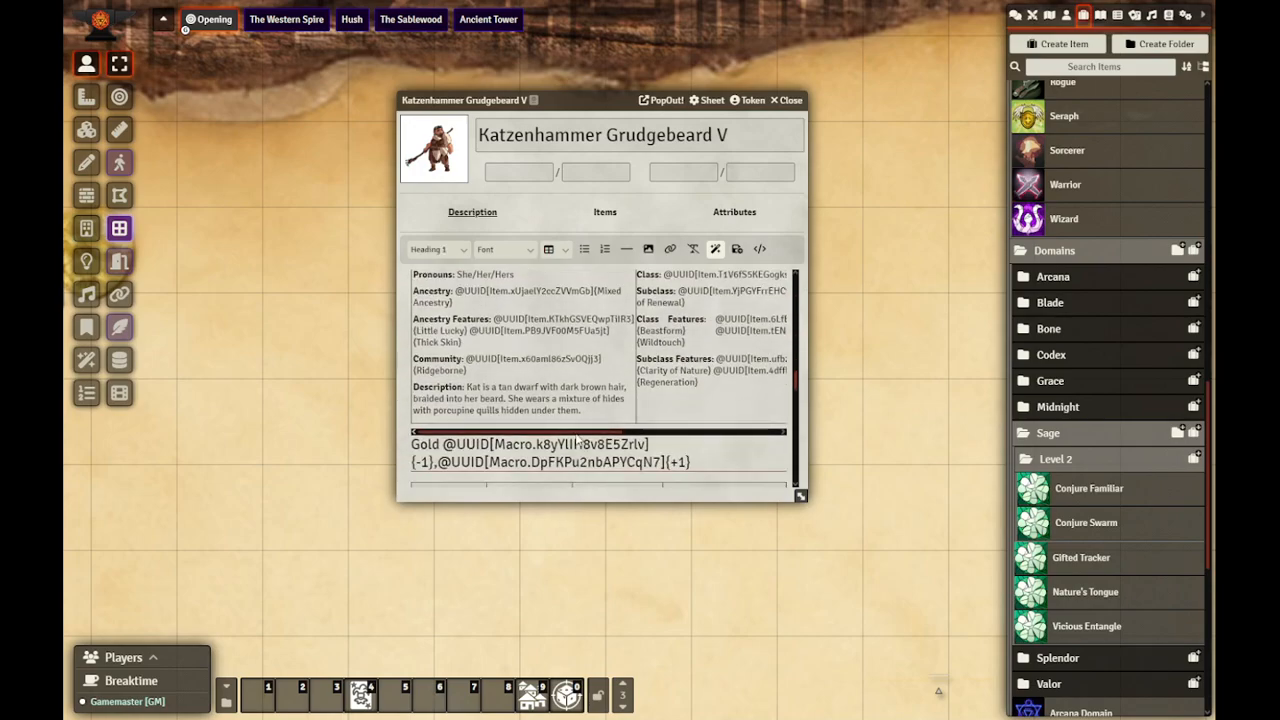
{"action": "scroll", "coordinate": [664, 370], "scroll_direction": "right", "scroll_amount": 5}
{"action": "left_click", "coordinate": [679, 357]}
{"action": "key", "text": "Return"}
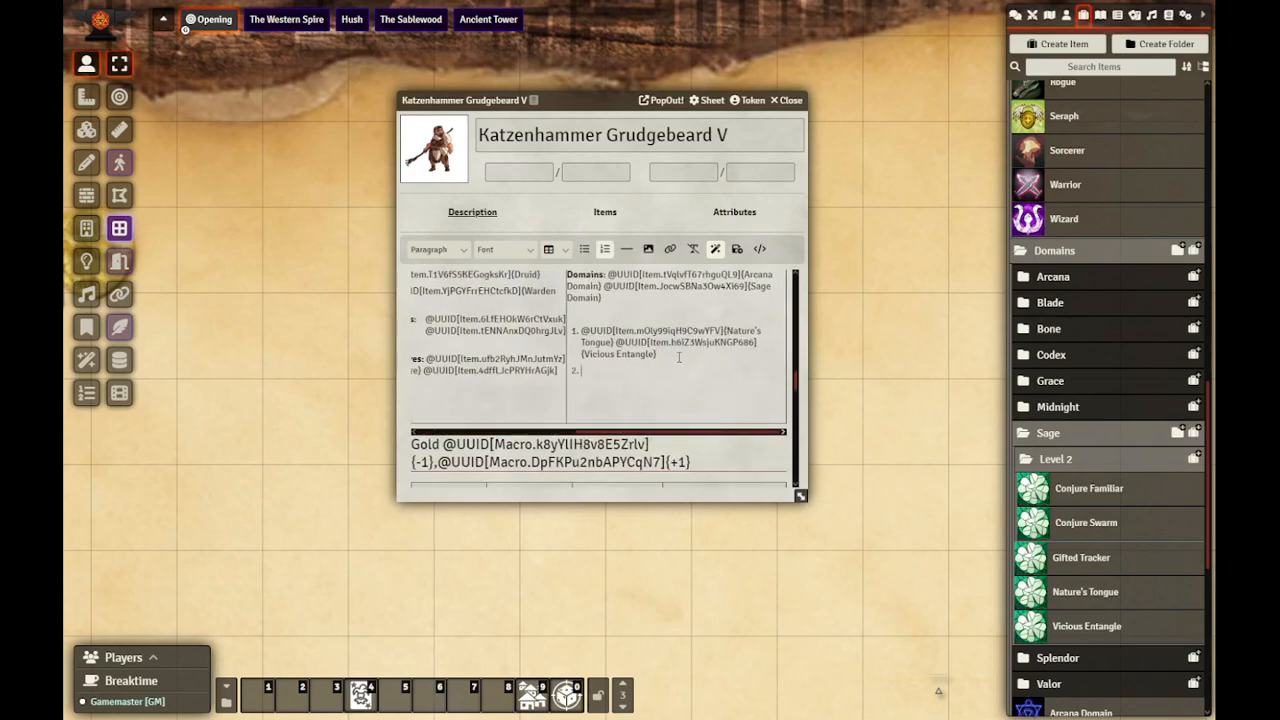
{"action": "left_click_drag", "start_coordinate": [1101, 507], "coordinate": [691, 380]}
{"action": "left_click", "coordinate": [737, 249]}
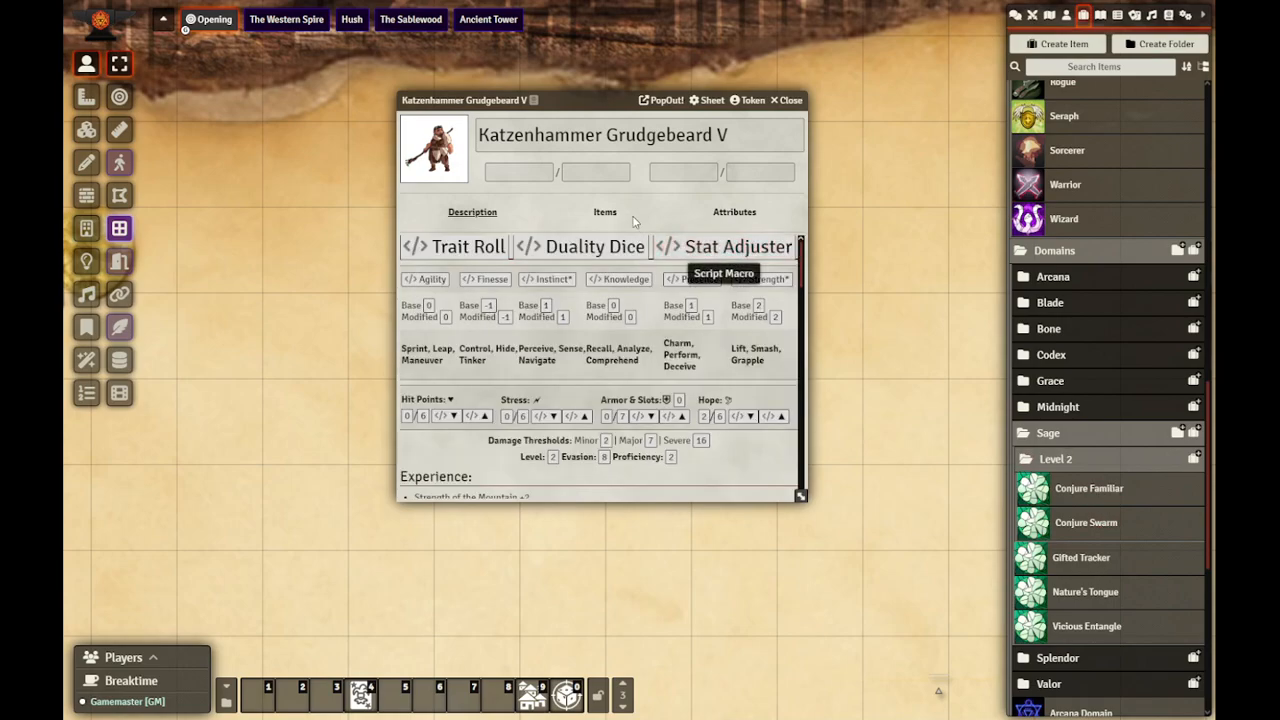
Step: Use Conjure Familiar from Kat's items and summon the familiar one square diagonally below and to the right of Kat's token
{"action": "left_click", "coordinate": [605, 212]}
{"action": "left_click_drag", "start_coordinate": [490, 310], "coordinate": [470, 293]}
{"action": "left_click_drag", "start_coordinate": [570, 107], "coordinate": [422, 114]}
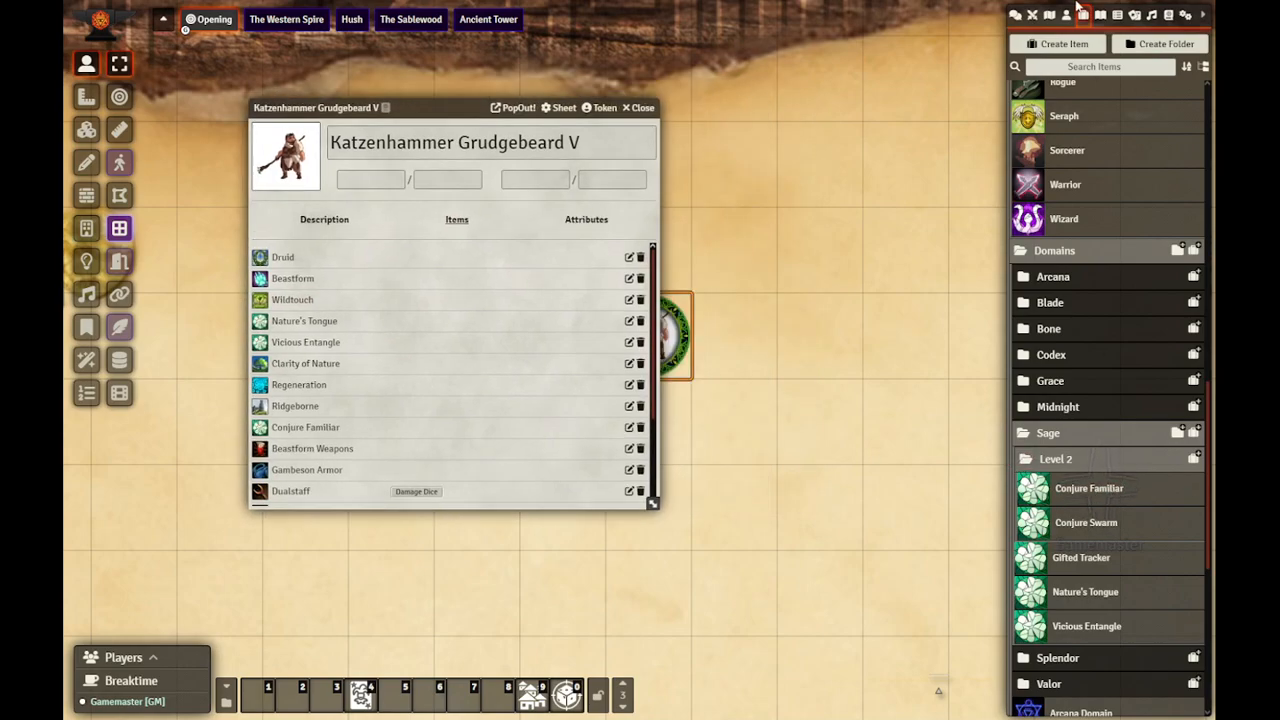
{"action": "left_click", "coordinate": [1014, 15]}
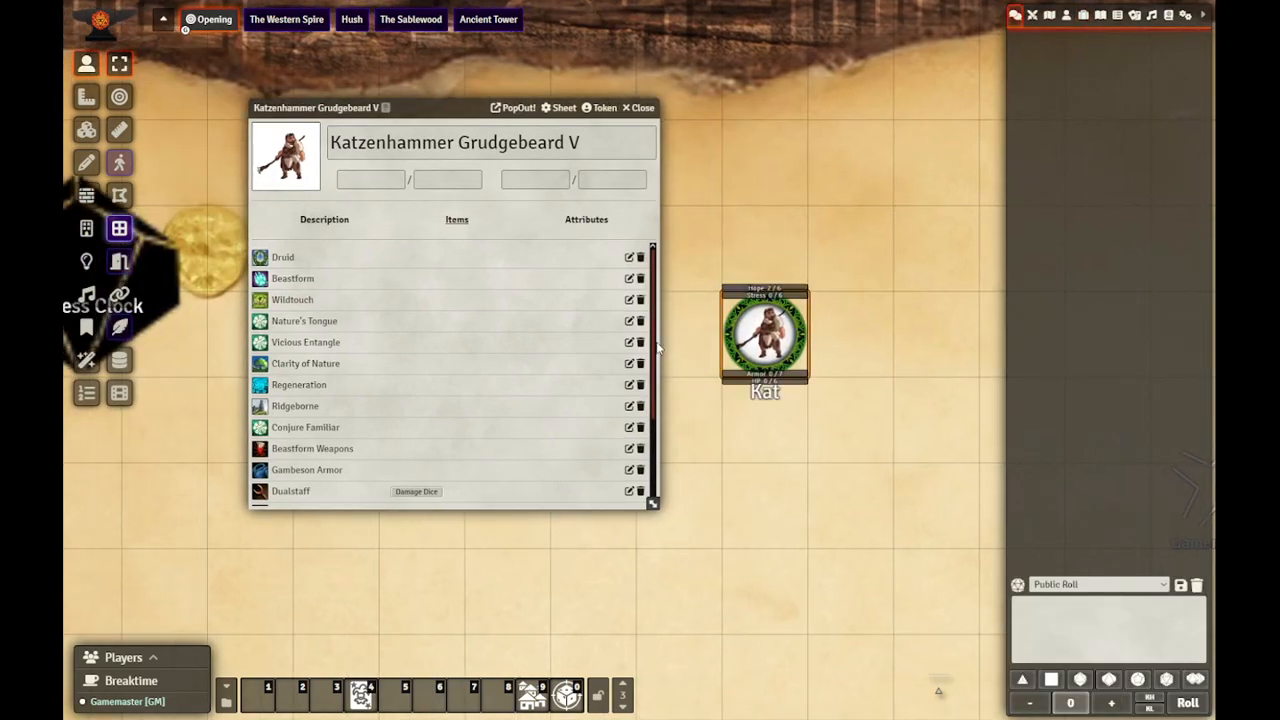
{"action": "left_click", "coordinate": [302, 432]}
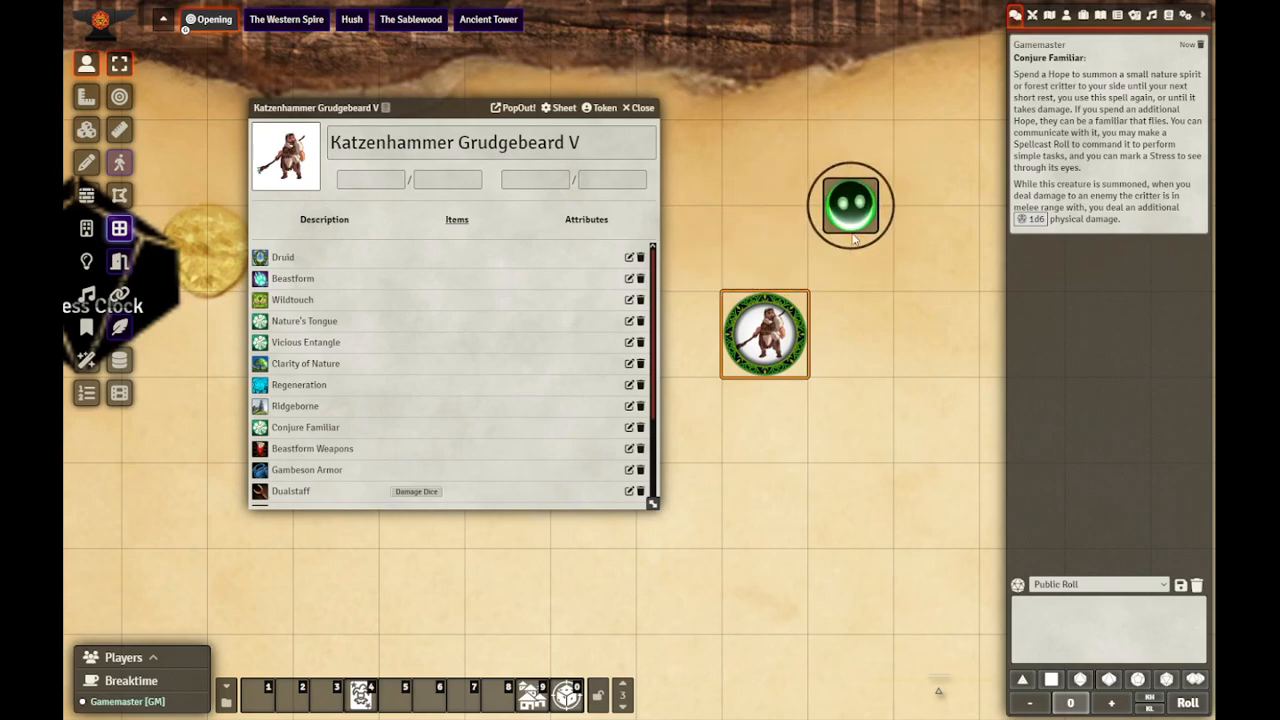
{"action": "left_click", "coordinate": [858, 435]}
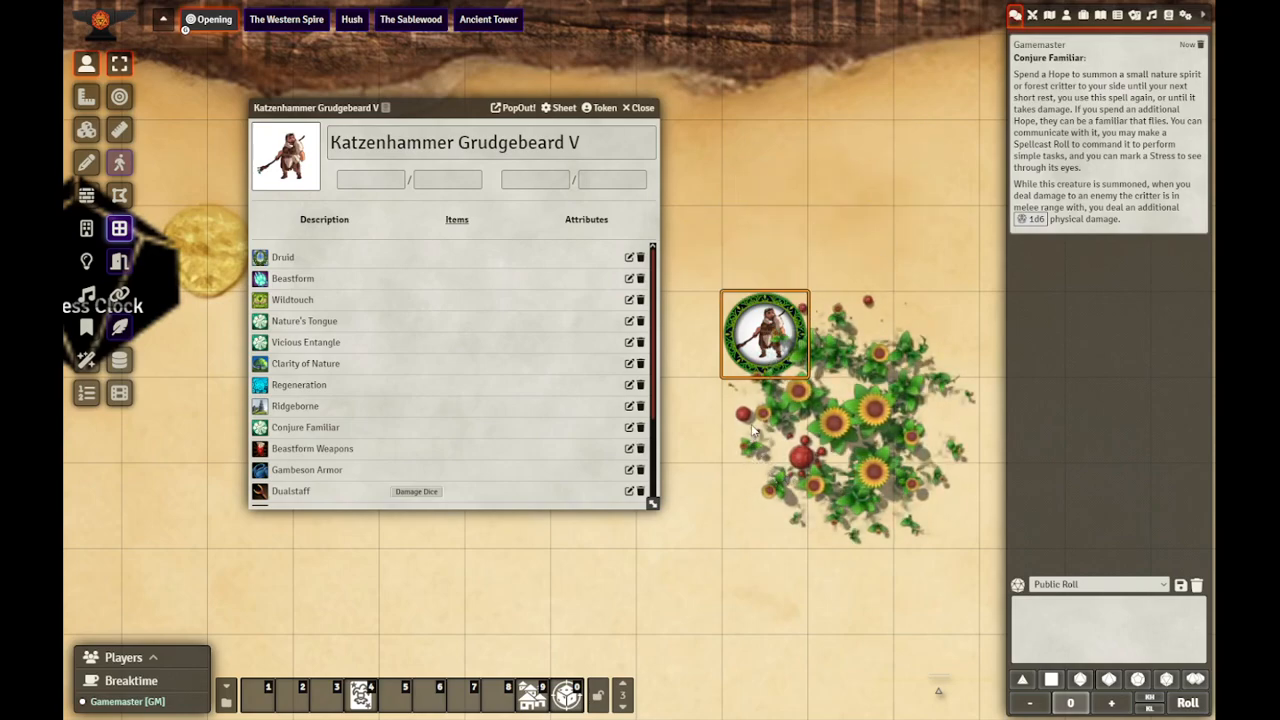
{"action": "left_click", "coordinate": [641, 107]}
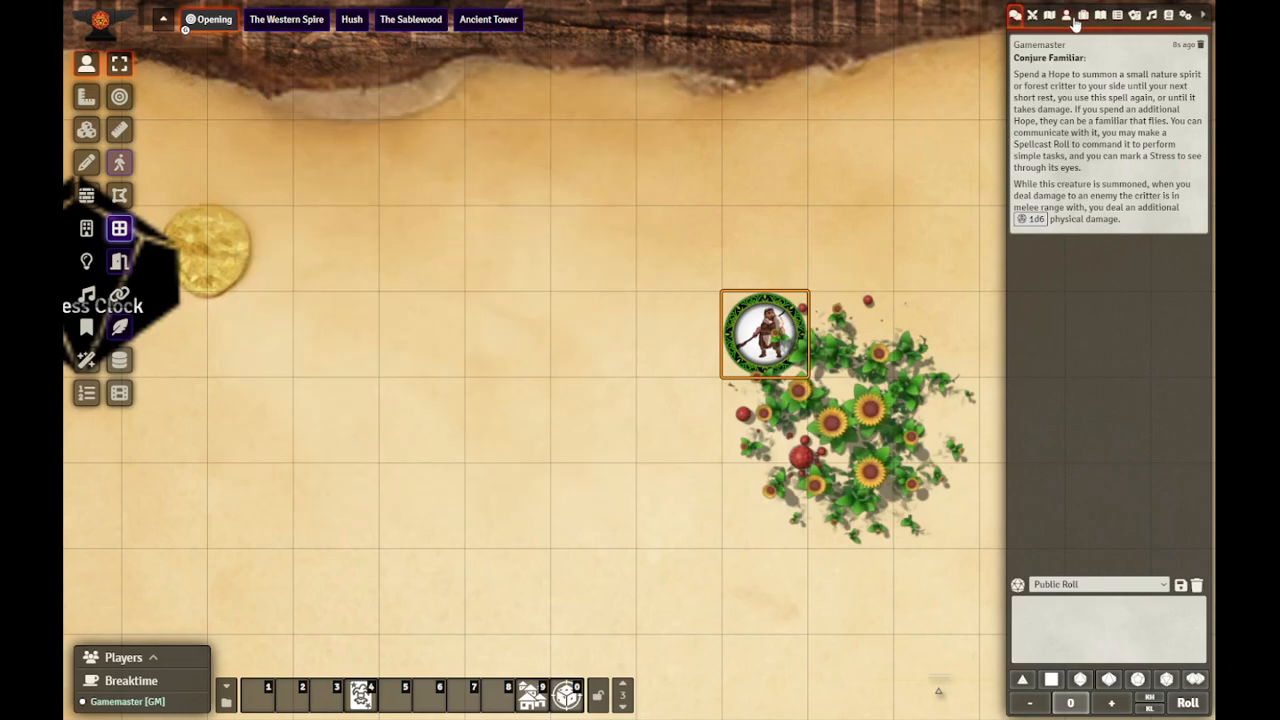
Step: Set the Conjured Familiar actor's ownership to Owner for All Players and save the changes
{"action": "left_click", "coordinate": [1067, 16]}
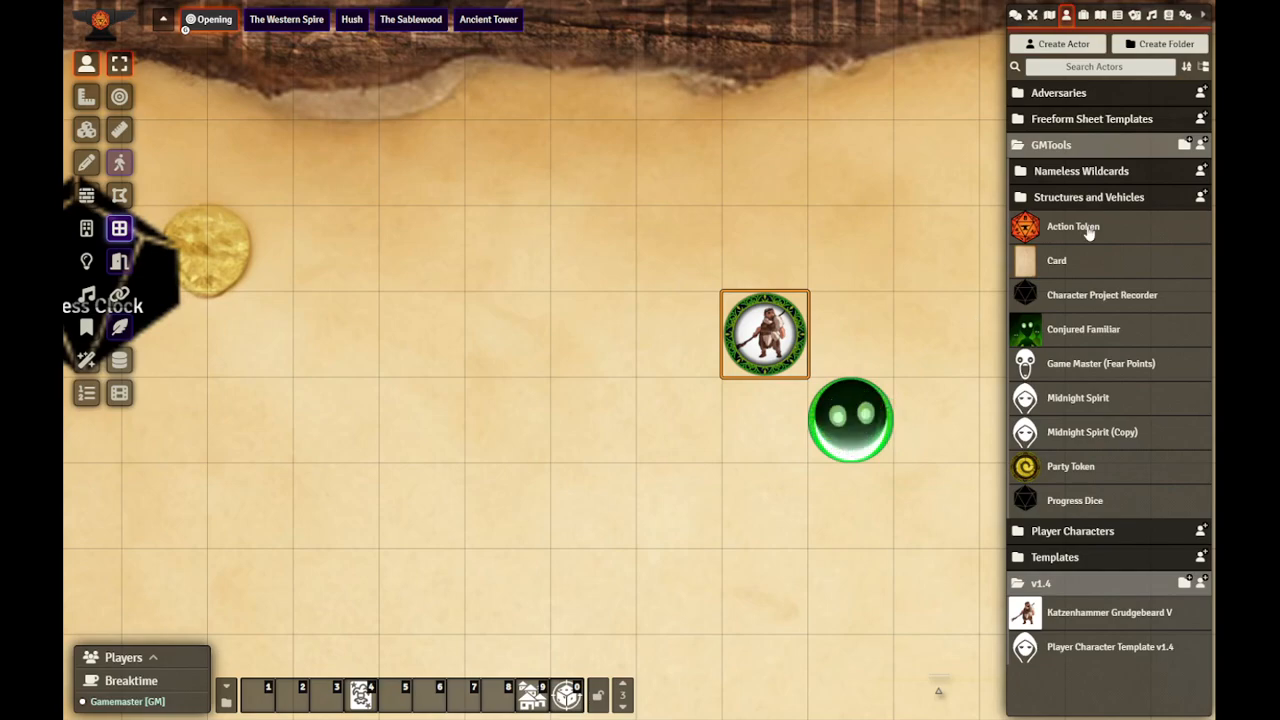
{"action": "right_click", "coordinate": [1069, 333]}
{"action": "left_click", "coordinate": [1070, 403]}
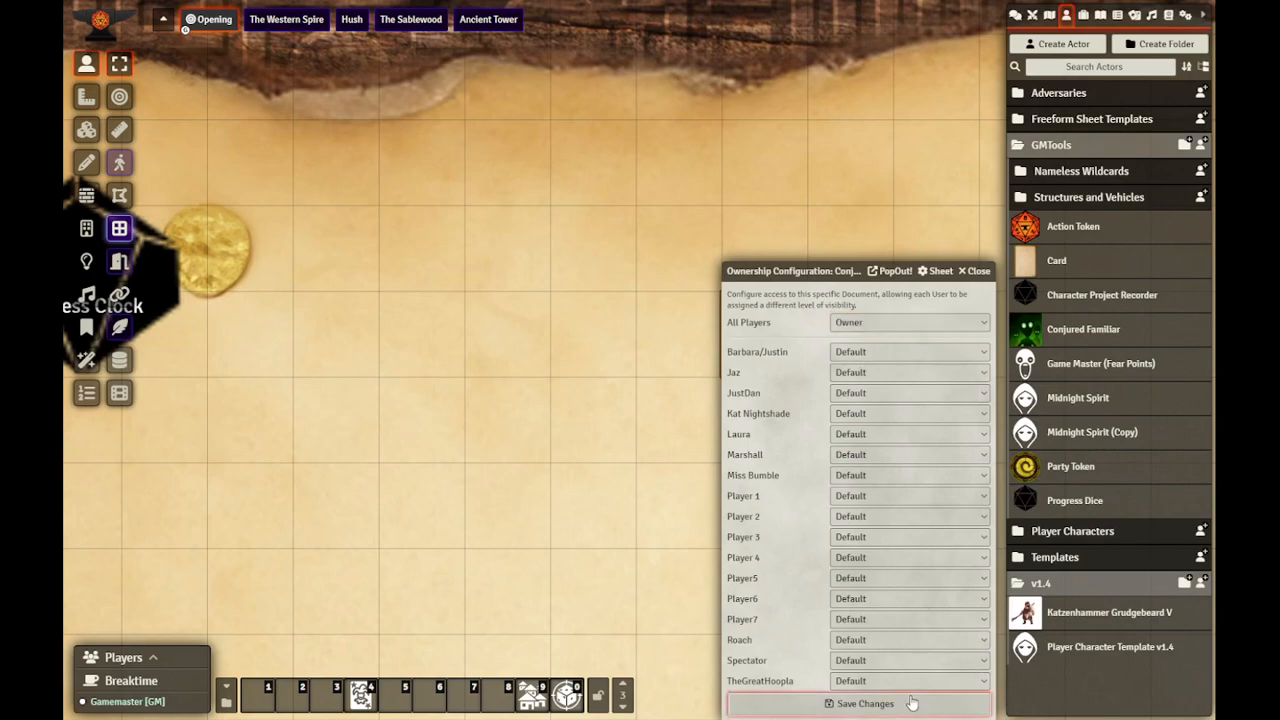
{"action": "left_click", "coordinate": [865, 703]}
Step: Move the summoned familiar token around Kat's token and leave it in the square directly below her
{"action": "left_click", "coordinate": [1014, 16]}
{"action": "left_click", "coordinate": [868, 428]}
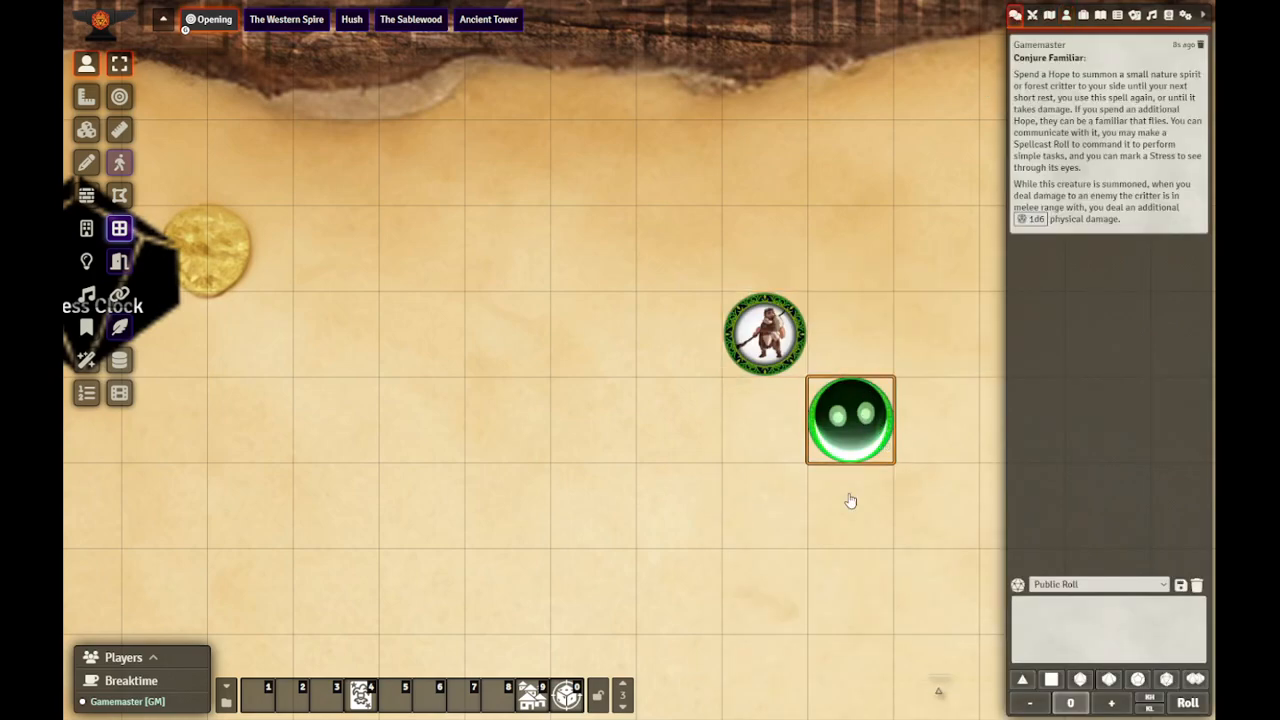
{"action": "key", "text": "Left"}
{"action": "key", "text": "Left"}
{"action": "key", "text": "Up"}
{"action": "key", "text": "Up"}
{"action": "key", "text": "Up"}
{"action": "key", "text": "Left"}
{"action": "key", "text": "Down"}
{"action": "key", "text": "Down"}
{"action": "key", "text": "Down"}
{"action": "key", "text": "Down"}
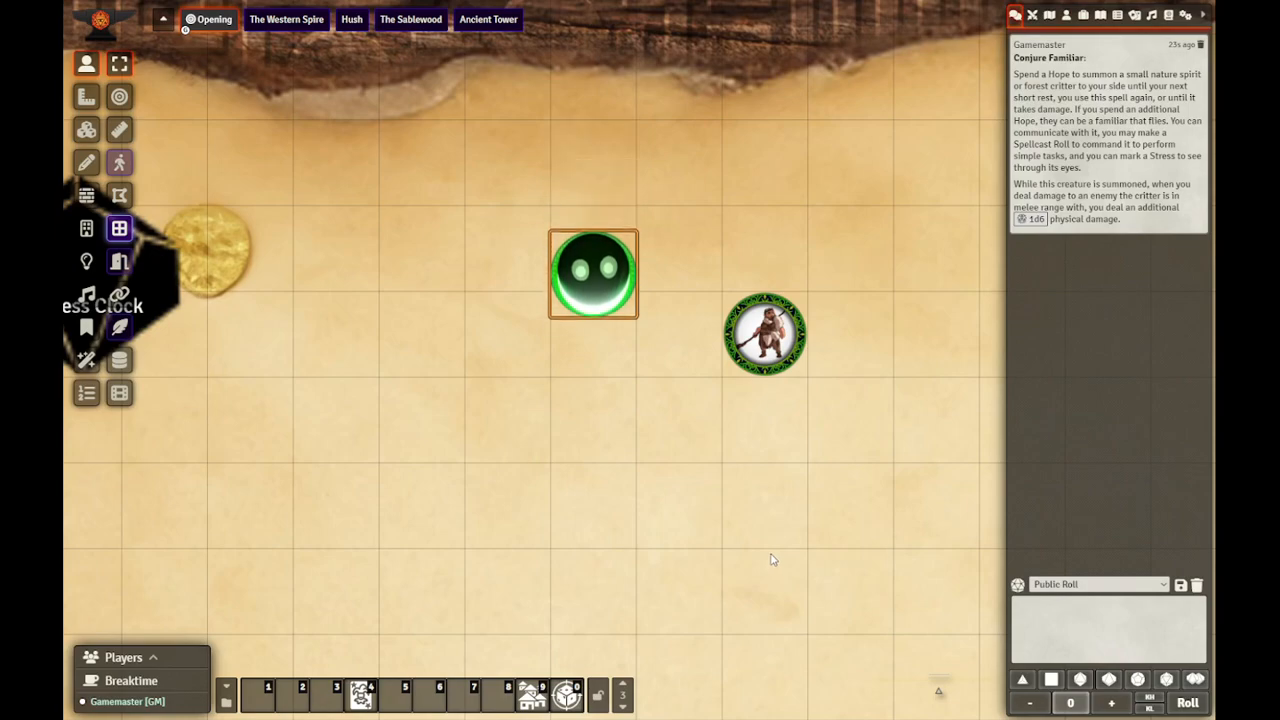
{"action": "key", "text": "Right"}
{"action": "key", "text": "Right"}
{"action": "key", "text": "Up"}
{"action": "key", "text": "Up"}
{"action": "key", "text": "Up"}
{"action": "key", "text": "Up"}
{"action": "key", "text": "Left"}
{"action": "key", "text": "Left"}
{"action": "key", "text": "Down"}
{"action": "key", "text": "Down"}
{"action": "key", "text": "Down"}
{"action": "key", "text": "Right"}
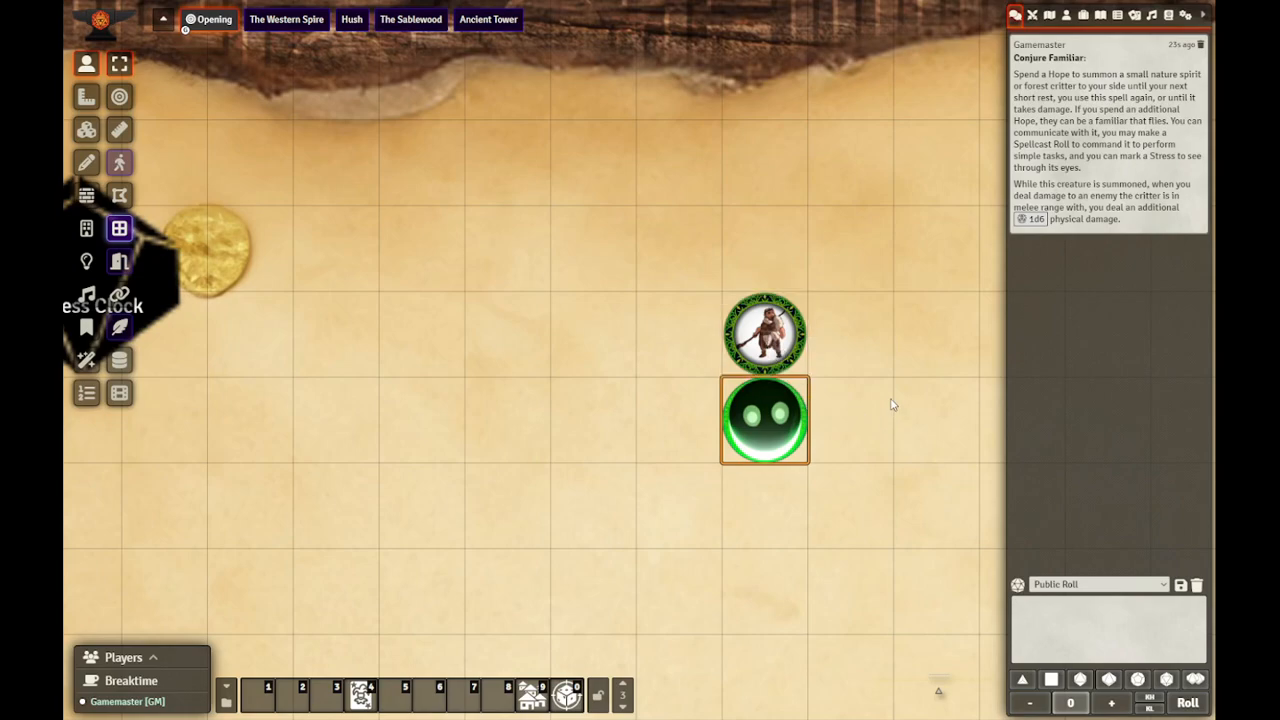
Step: Collapse the Level 2, Sage and Domains folders in the items directory
{"action": "scroll", "coordinate": [893, 403], "scroll_direction": "down", "scroll_amount": 5}
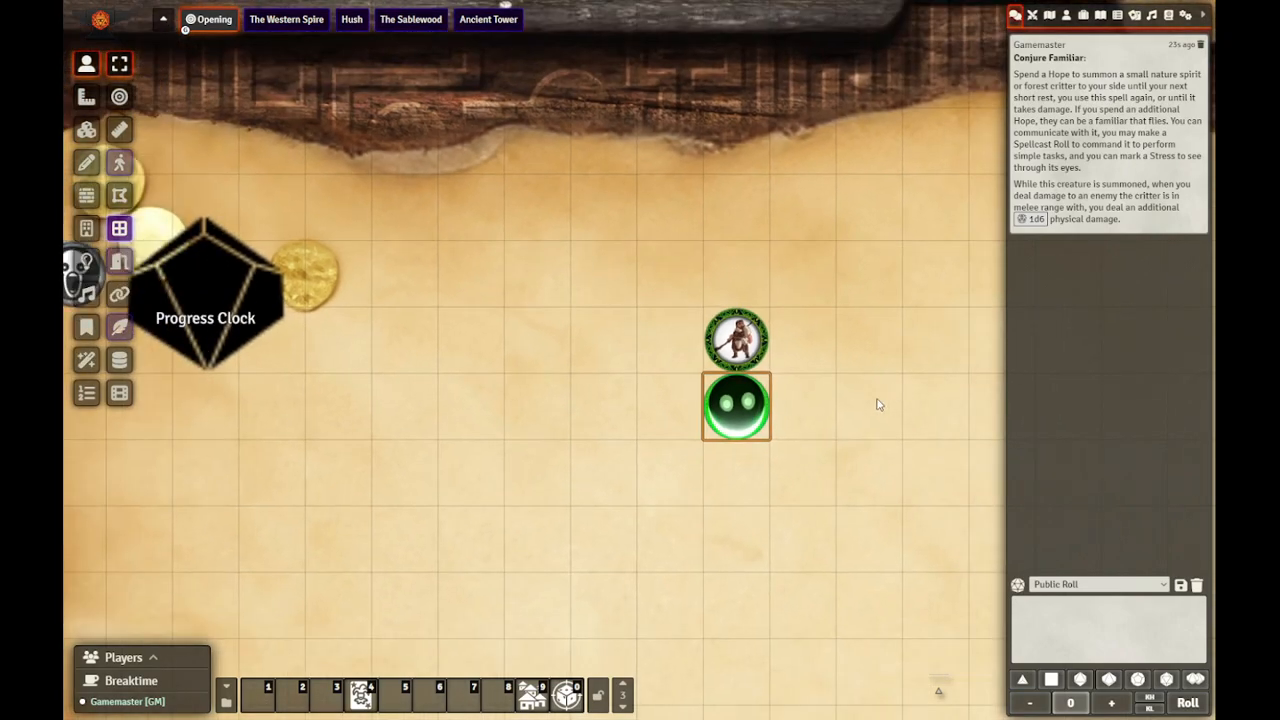
{"action": "left_click_drag", "start_coordinate": [886, 403], "coordinate": [800, 402]}
{"action": "left_click", "coordinate": [1083, 16]}
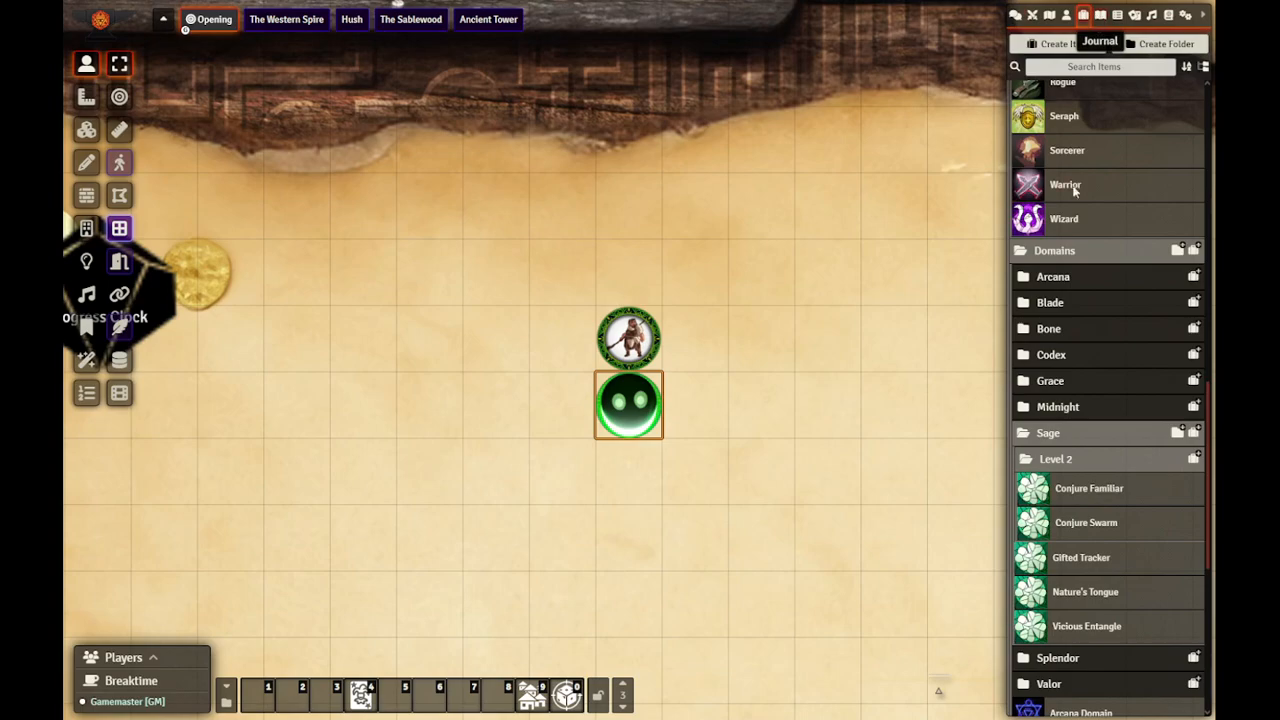
{"action": "left_click", "coordinate": [1060, 460]}
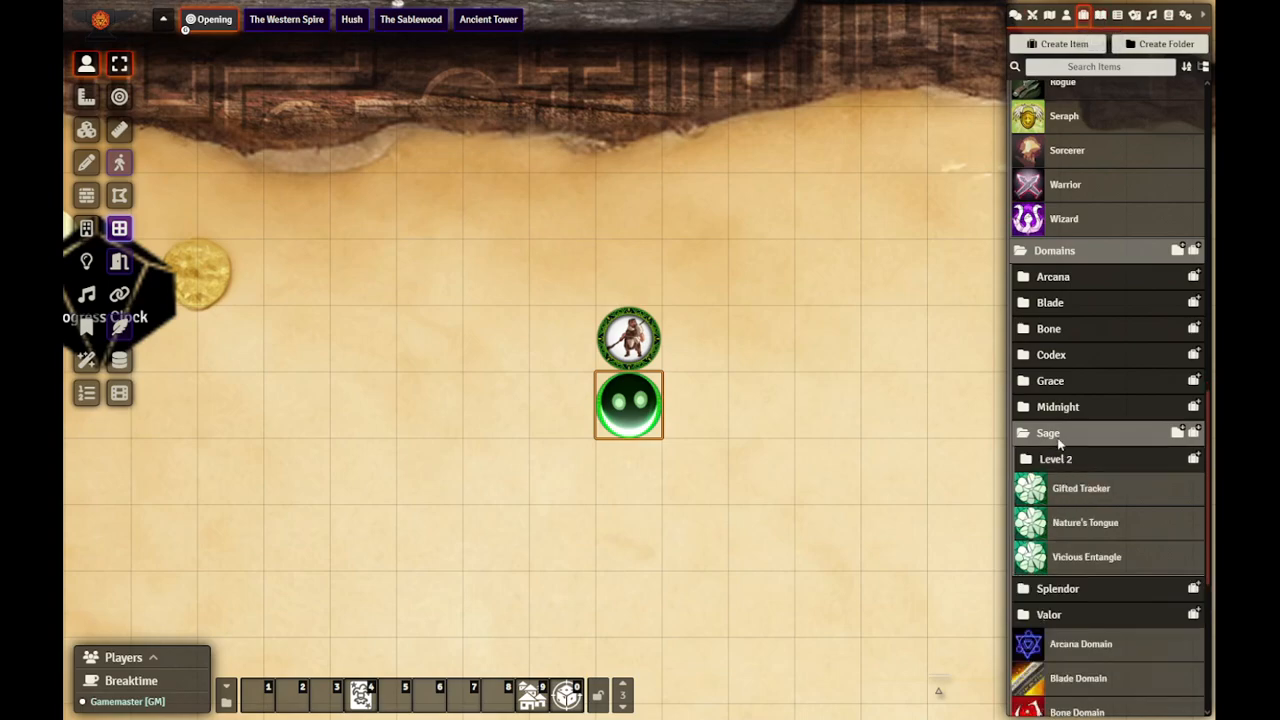
{"action": "left_click", "coordinate": [1060, 434]}
{"action": "scroll", "coordinate": [1064, 453], "scroll_direction": "down", "scroll_amount": 1}
{"action": "left_click", "coordinate": [1054, 181]}
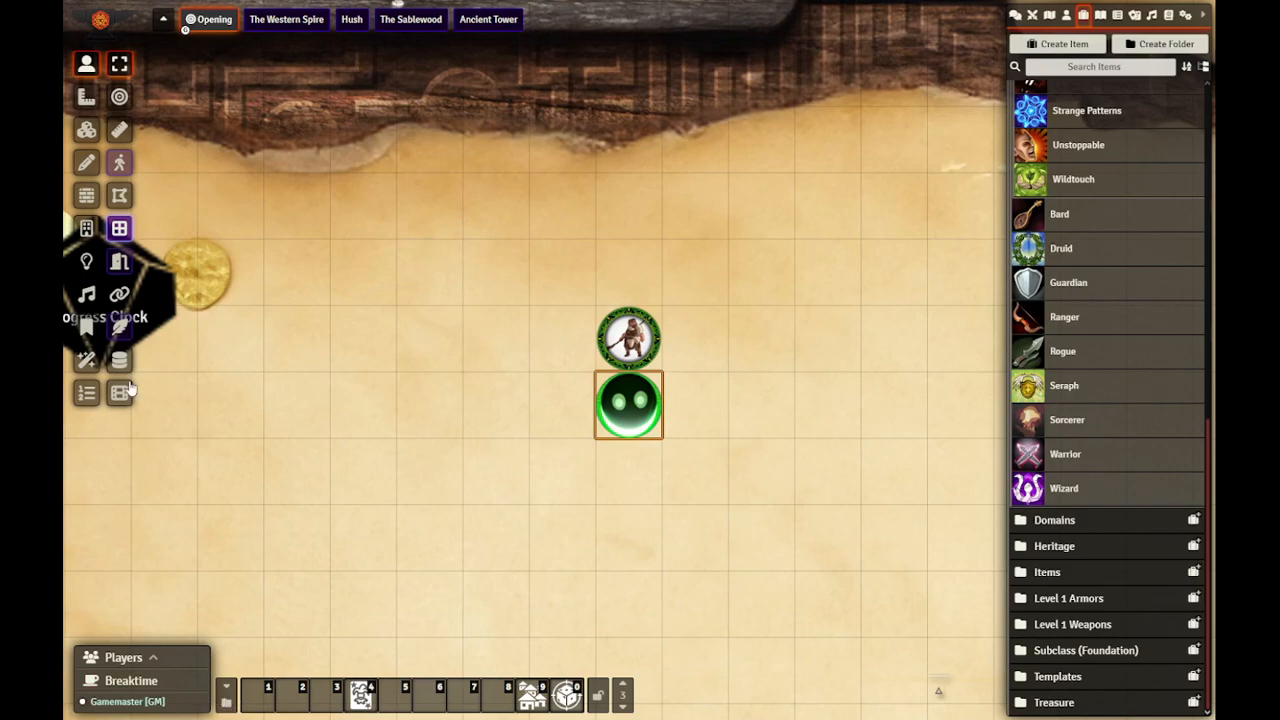
Step: Examine the weapon macros in the Weapon Animations + Rolls folder under v1.4 and close the macros directory
{"action": "left_click", "coordinate": [226, 706]}
{"action": "left_click_drag", "start_coordinate": [306, 140], "coordinate": [406, 50]}
{"action": "left_click", "coordinate": [284, 507]}
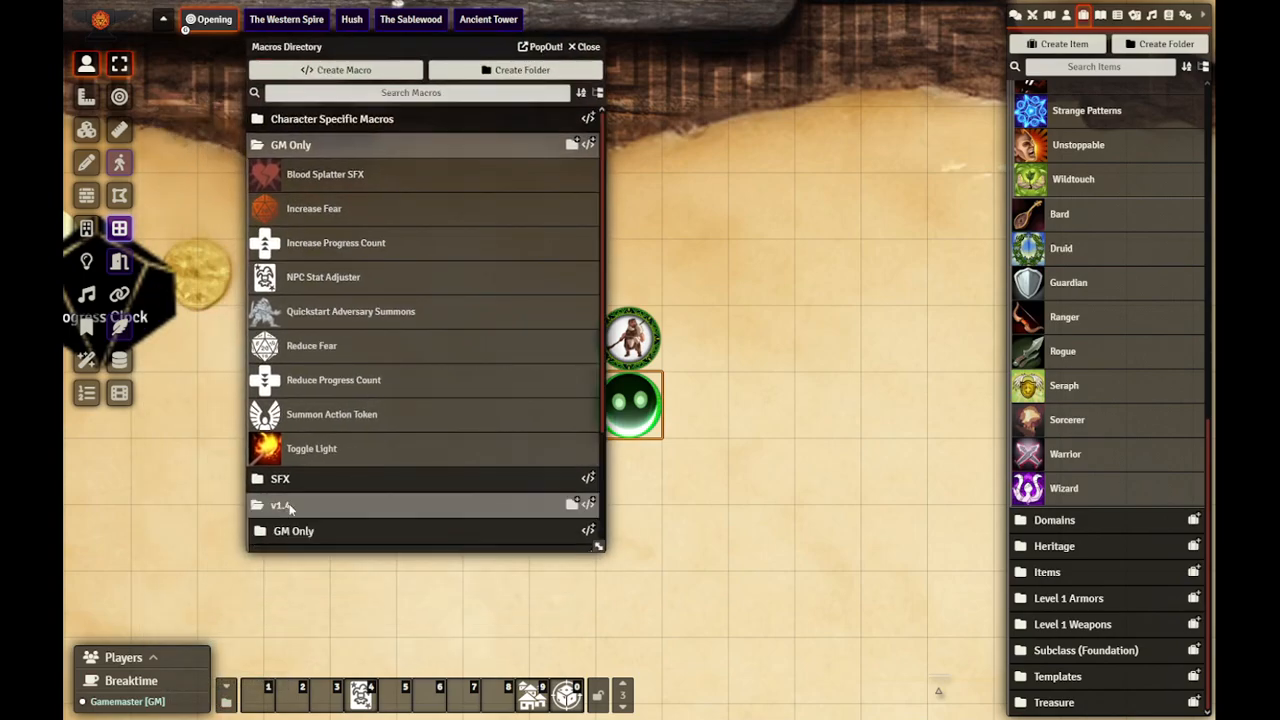
{"action": "scroll", "coordinate": [300, 495], "scroll_direction": "down", "scroll_amount": 3}
{"action": "left_click", "coordinate": [316, 481]}
{"action": "scroll", "coordinate": [379, 425], "scroll_direction": "down", "scroll_amount": 4}
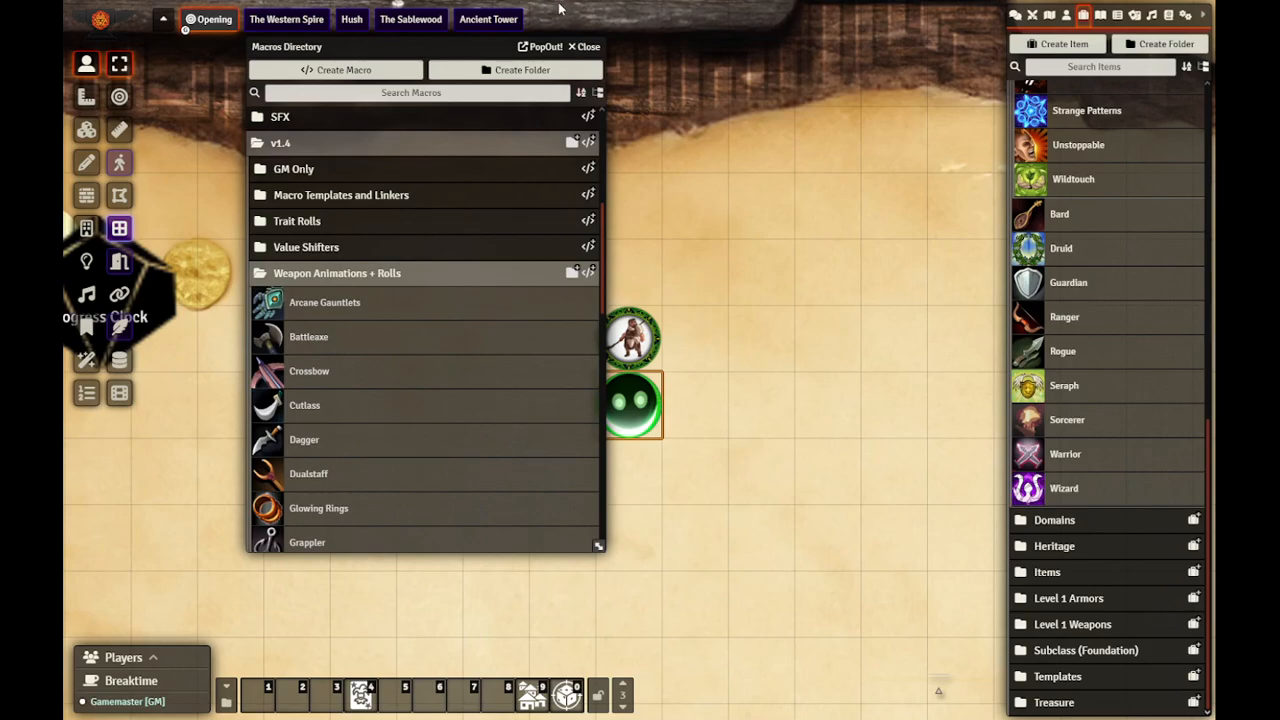
{"action": "left_click", "coordinate": [585, 47]}
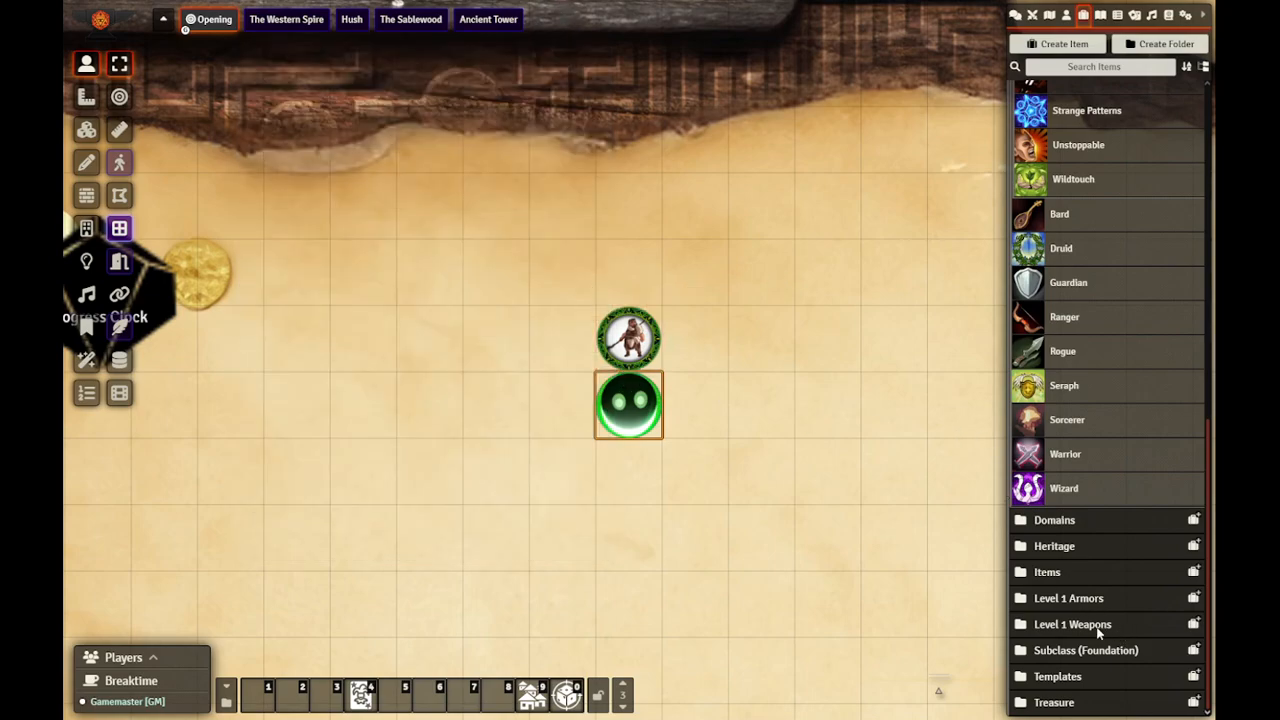
Step: Duplicate the Hand Runes item in the Magical folder of Level 1 Weapons
{"action": "left_click", "coordinate": [1100, 626]}
{"action": "left_click", "coordinate": [1052, 568]}
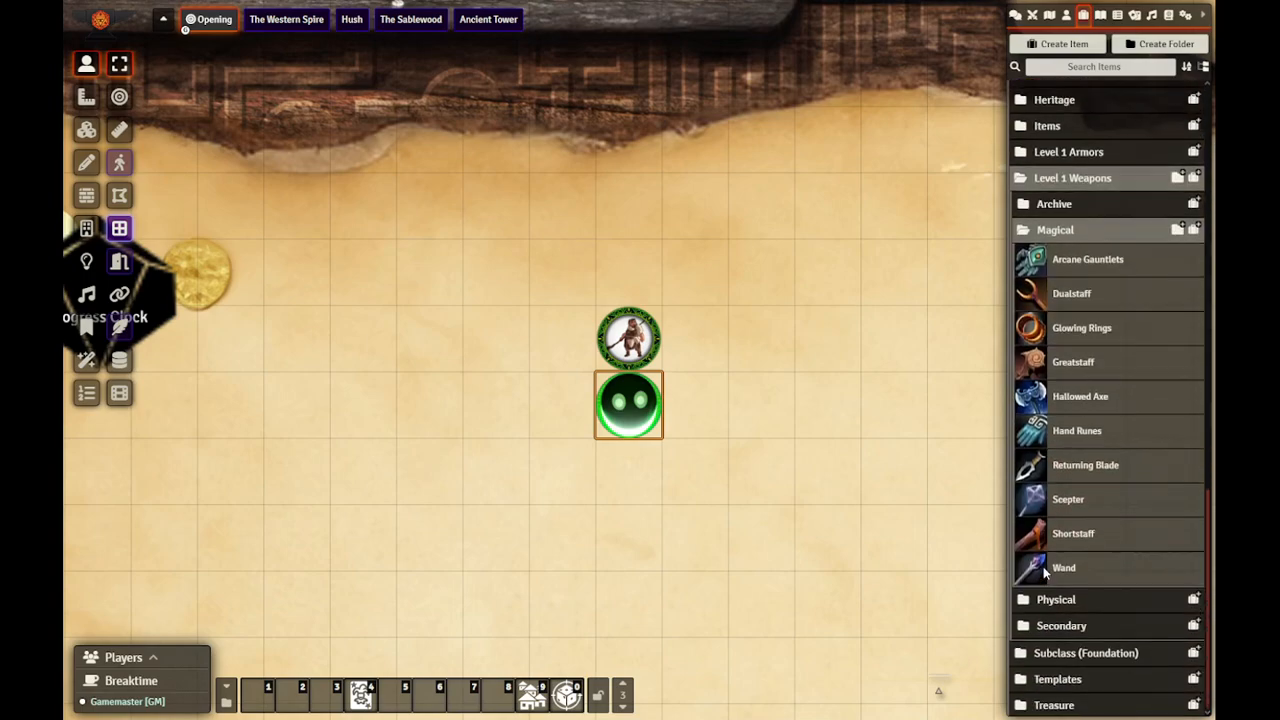
{"action": "right_click", "coordinate": [1083, 430]}
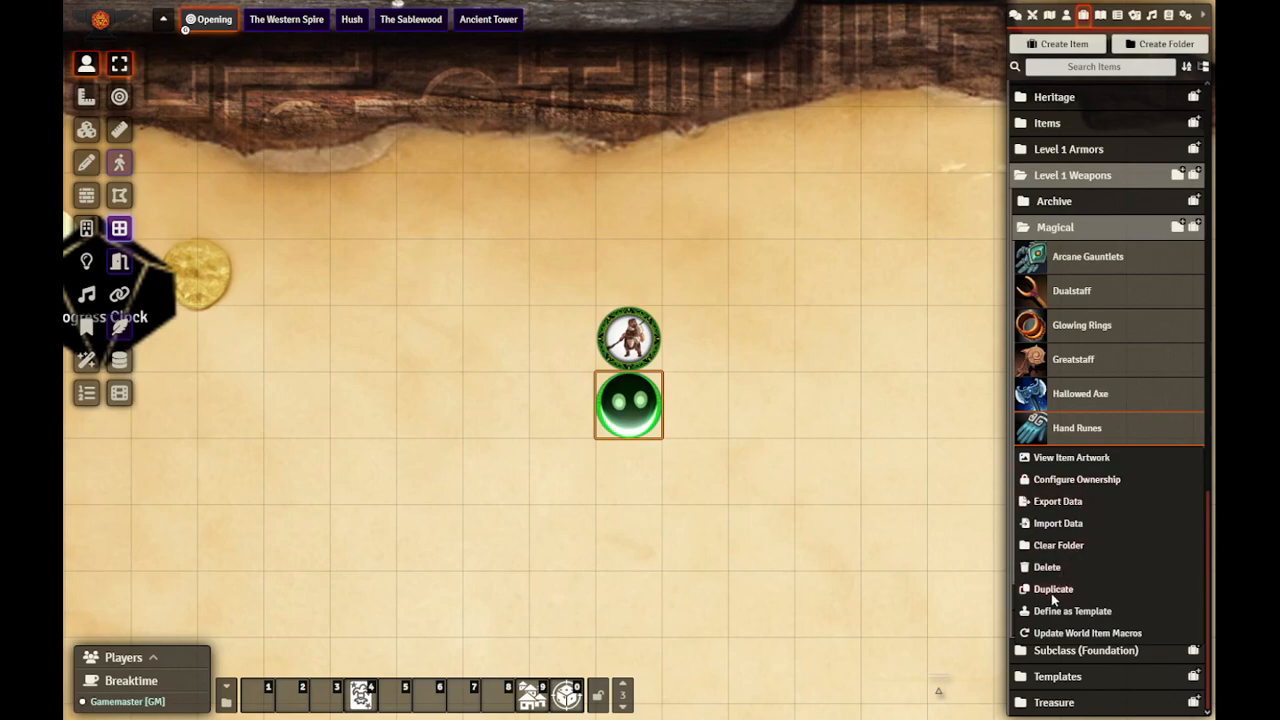
{"action": "left_click", "coordinate": [1051, 590]}
Step: Rename the Hand Runes copy as Cenodar's Hand Runes
{"action": "left_click", "coordinate": [1100, 462]}
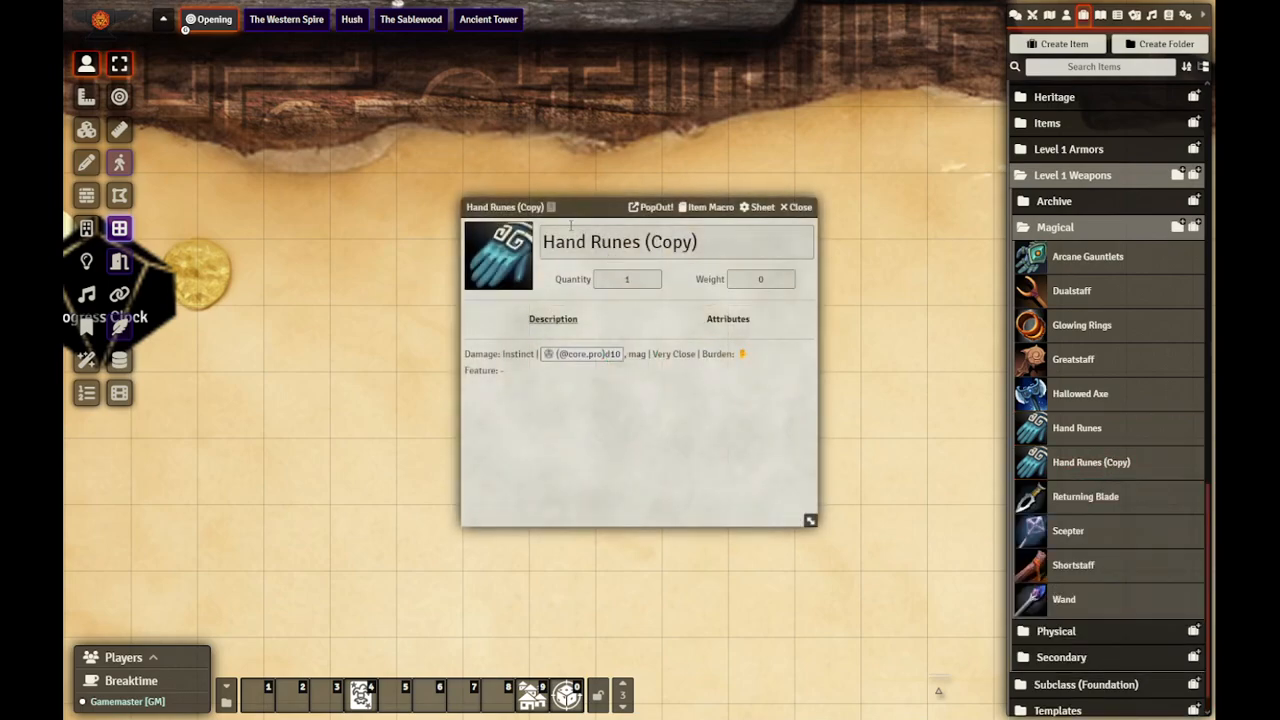
{"action": "triple_click", "coordinate": [684, 243]}
{"action": "type", "text": "Cenodar's Han"}
{"action": "key", "text": "Return"}
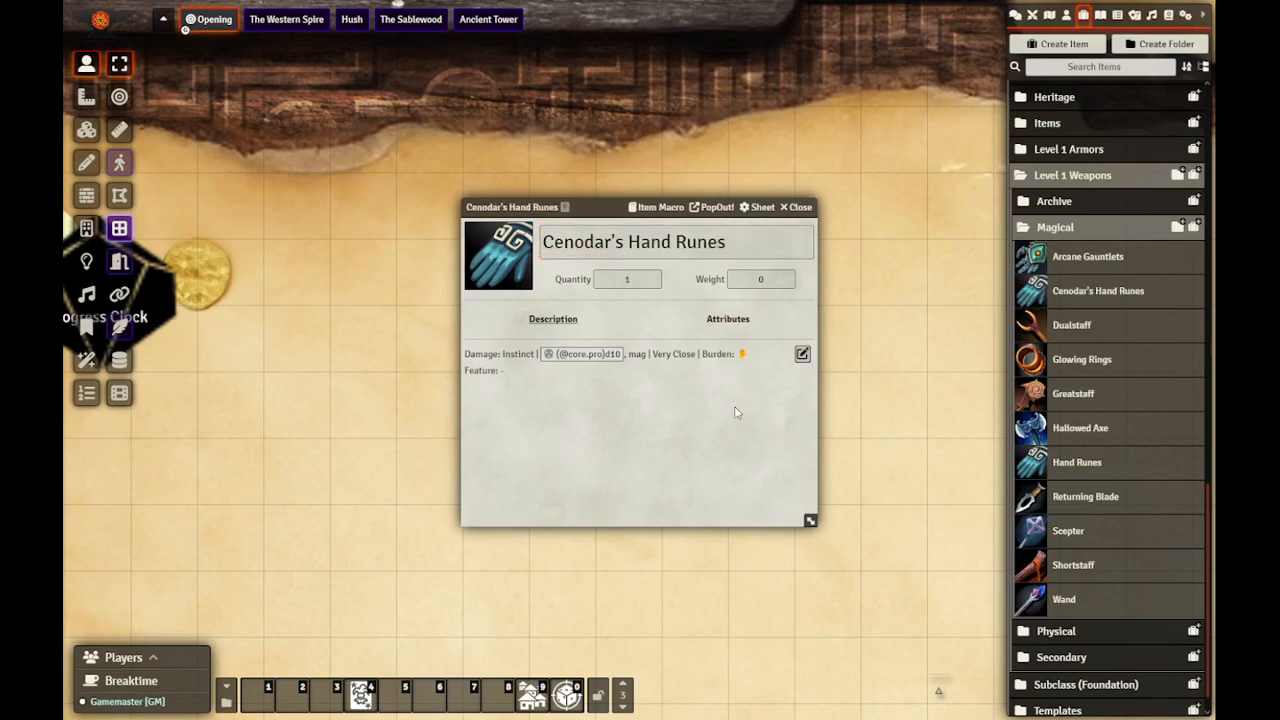
Step: Replace the itemID value in the Cenodar's Hand Runes item macro with the item's own copied ID and save the macro
{"action": "left_click", "coordinate": [566, 207]}
{"action": "left_click", "coordinate": [641, 207]}
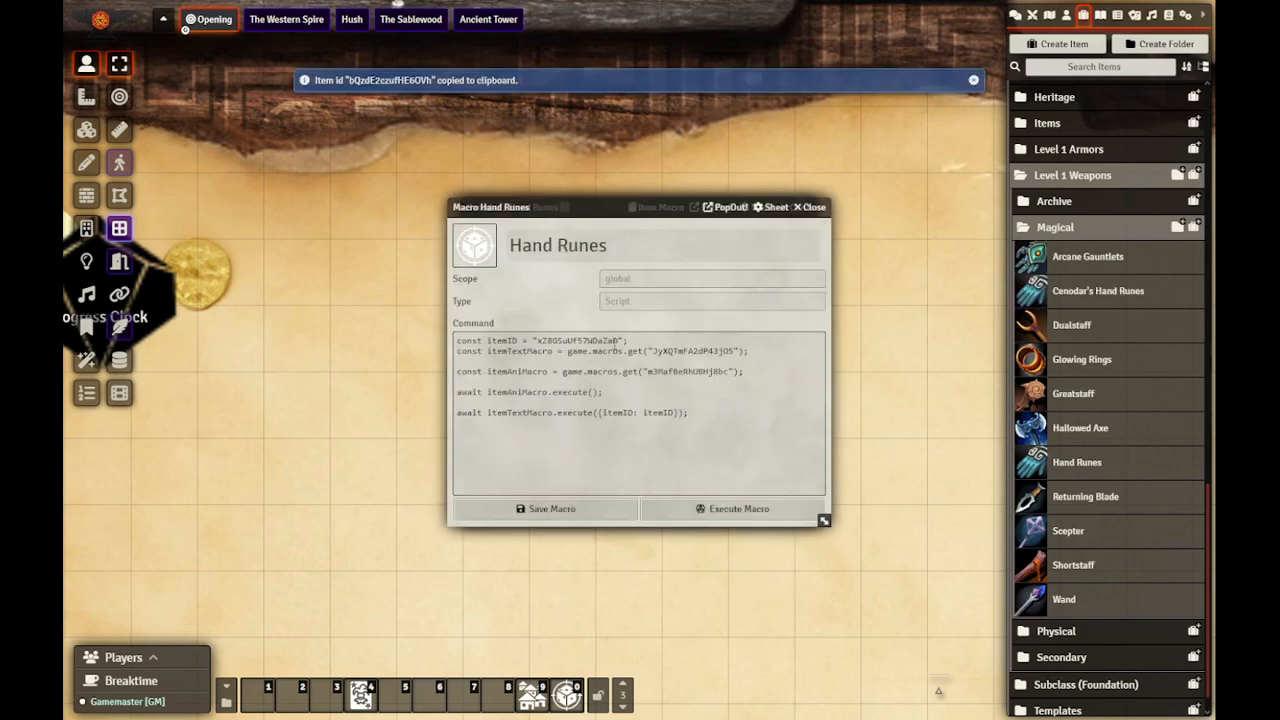
{"action": "left_click_drag", "start_coordinate": [620, 341], "coordinate": [547, 340]}
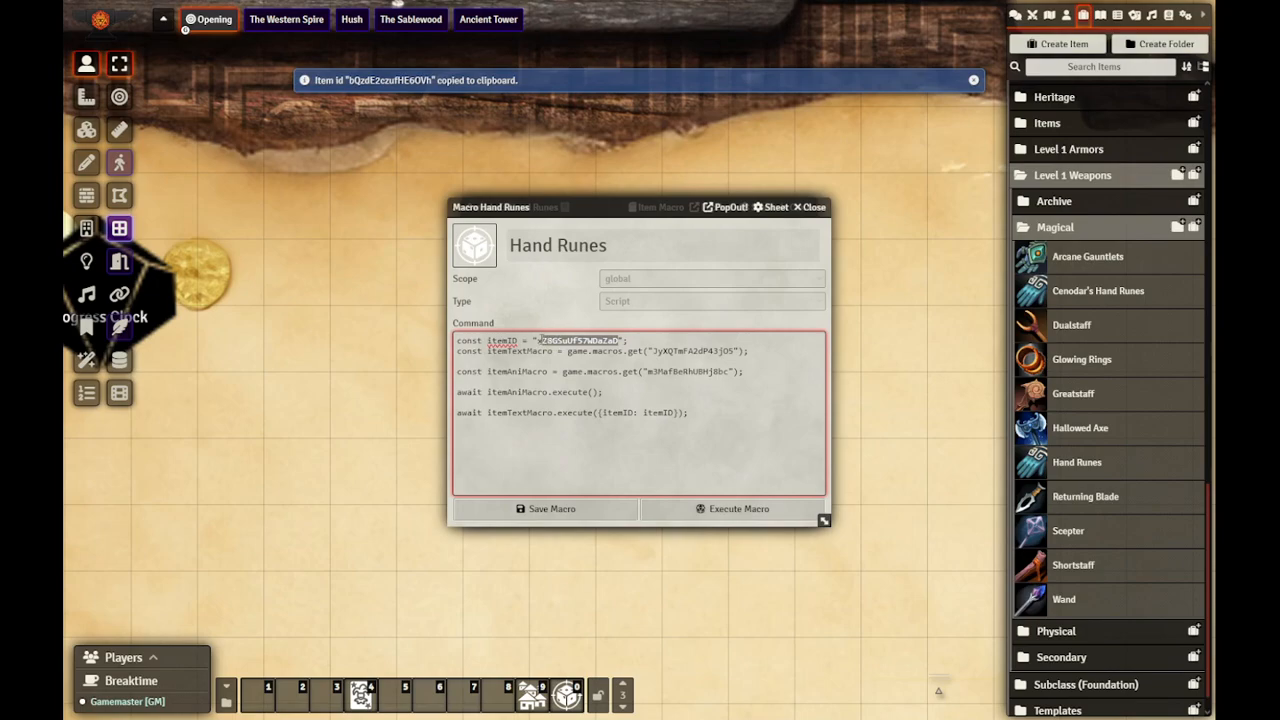
{"action": "key", "text": "ctrl+v"}
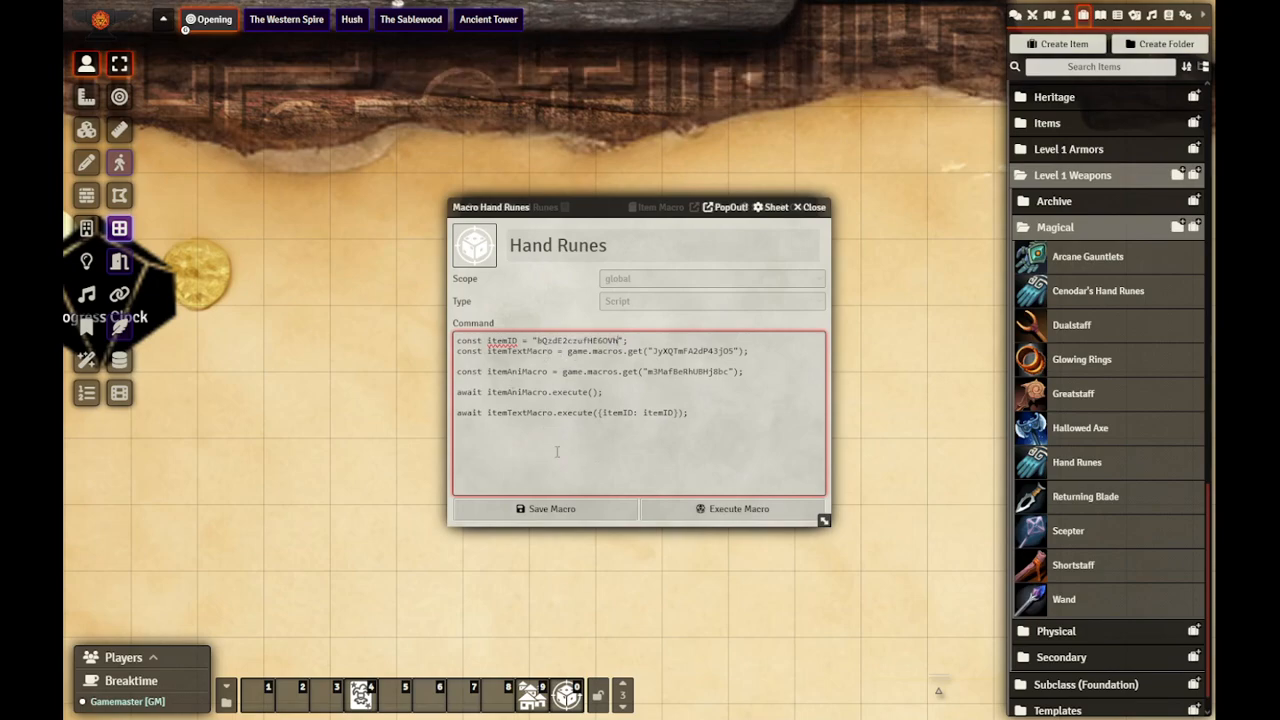
{"action": "left_click", "coordinate": [560, 509]}
Step: Add +4 to the d10 damage roll in the Cenodar's Hand Runes description, save it, open the Damage attribute's value and close the item
{"action": "left_click", "coordinate": [802, 355]}
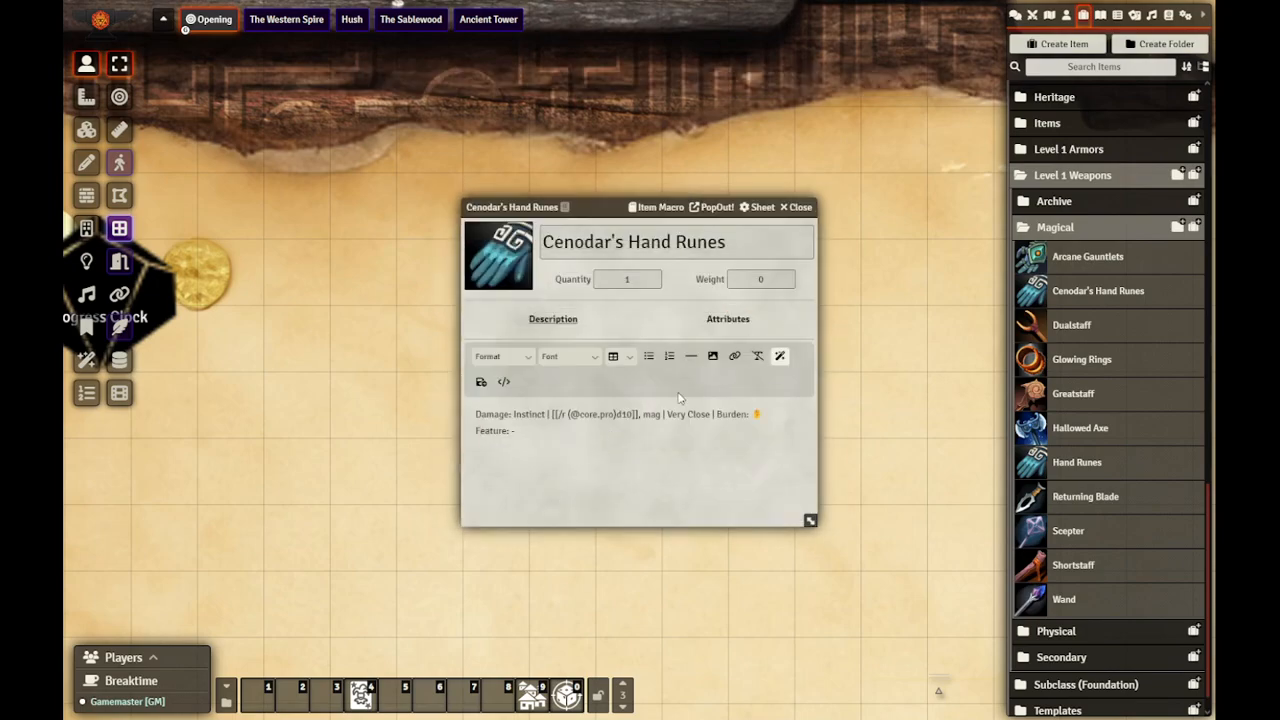
{"action": "type", "text": "+4"}
{"action": "left_click", "coordinate": [481, 381]}
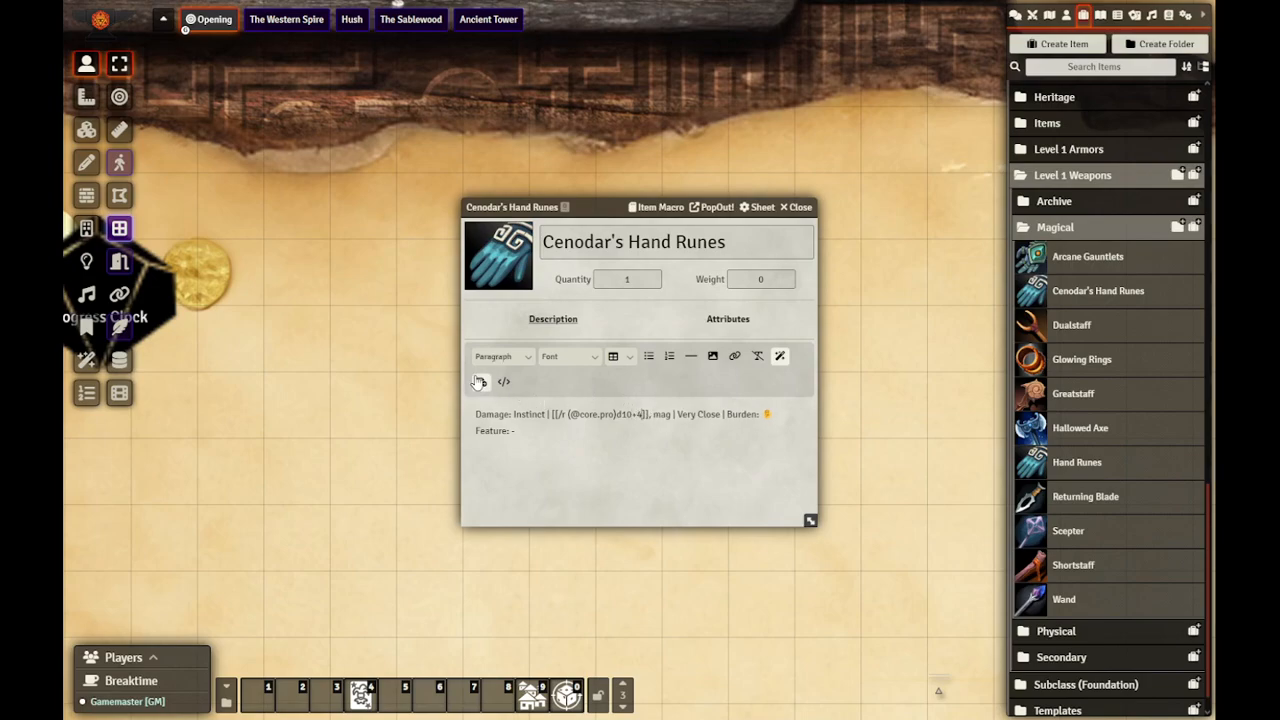
{"action": "left_click", "coordinate": [728, 318]}
{"action": "left_click", "coordinate": [618, 378]}
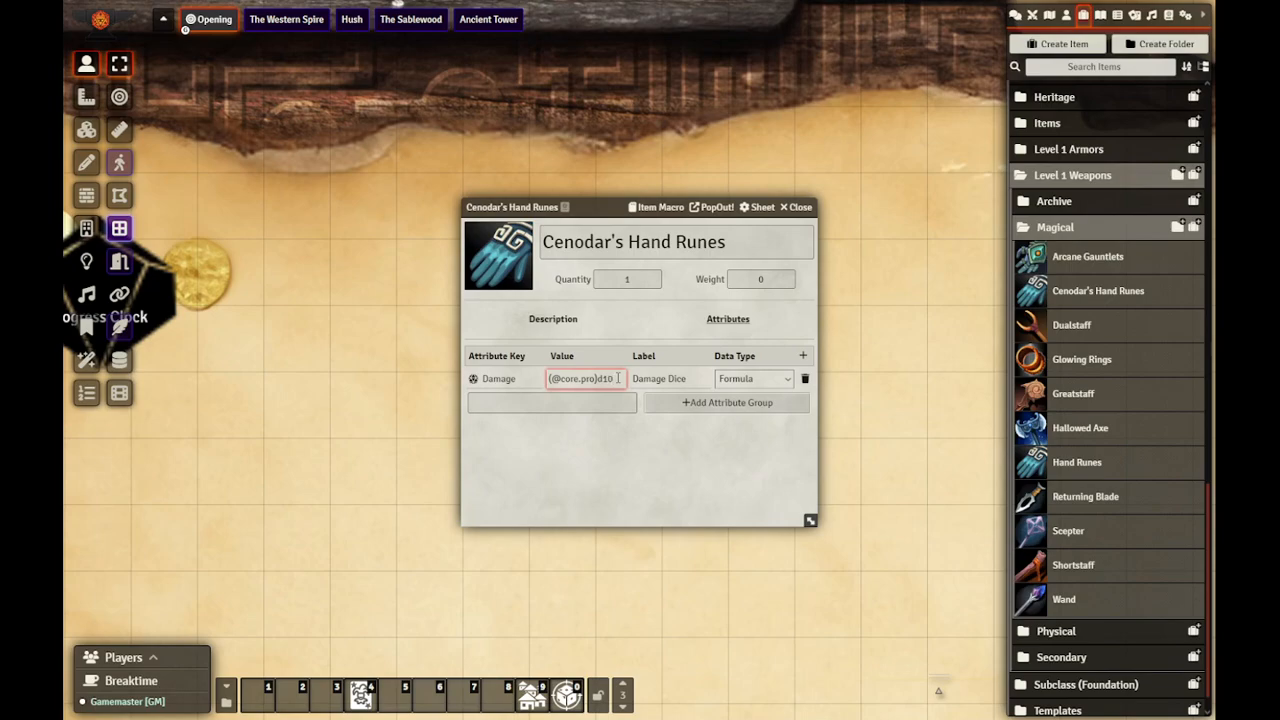
{"action": "left_click", "coordinate": [607, 447]}
{"action": "left_click", "coordinate": [800, 207]}
Step: Open Kat's character sheet clear of the tokens, show the chat log and target the familiar token
{"action": "double_click", "coordinate": [632, 340]}
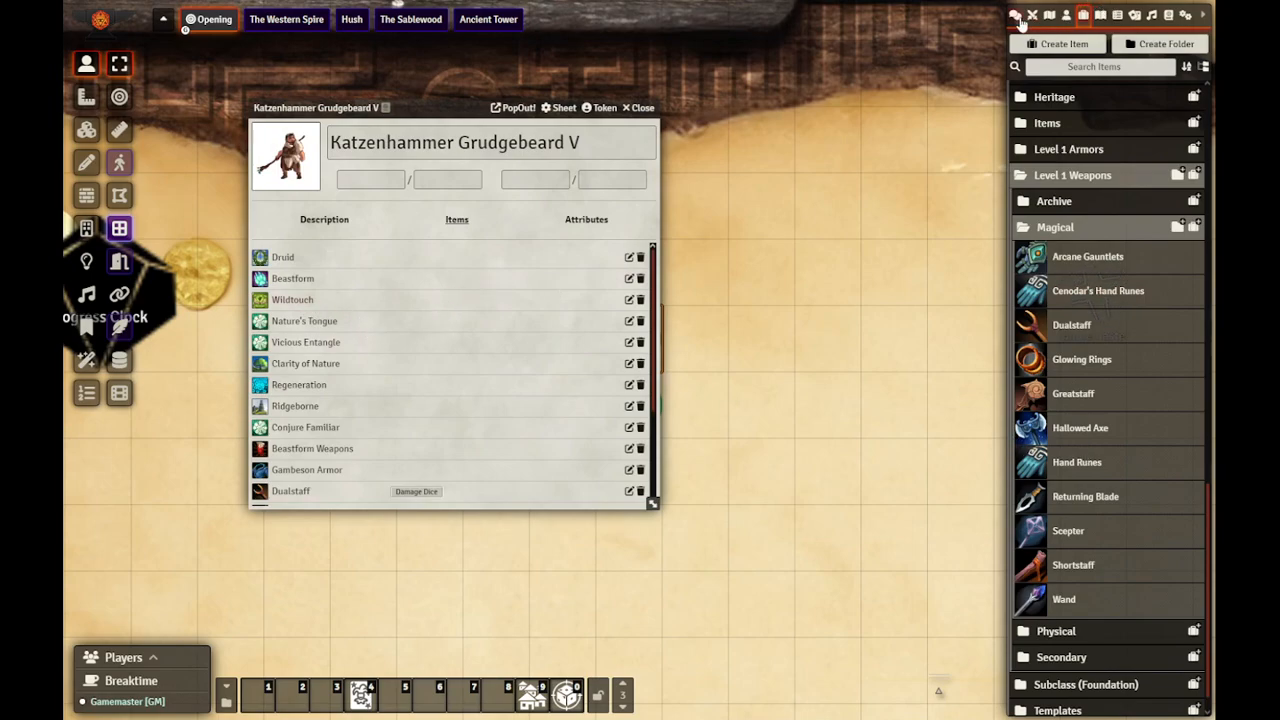
{"action": "left_click_drag", "start_coordinate": [360, 108], "coordinate": [215, 114]}
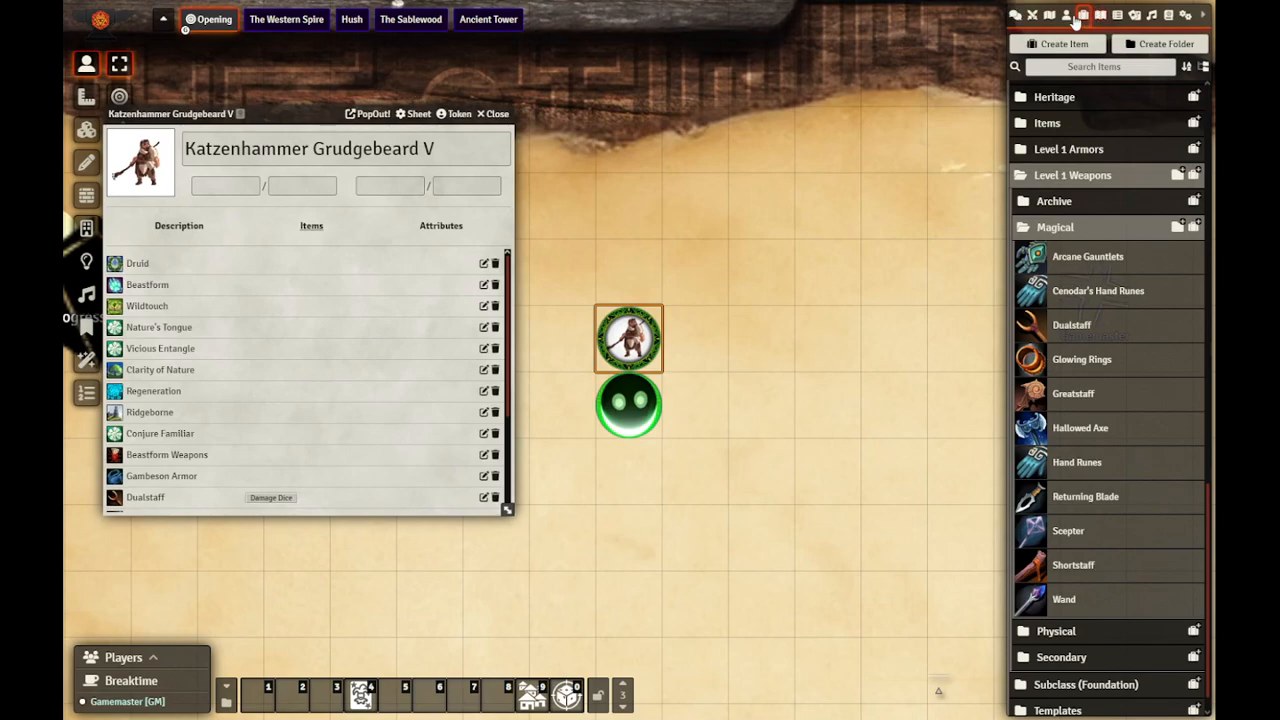
{"action": "left_click", "coordinate": [1014, 18]}
{"action": "left_click", "coordinate": [637, 405]}
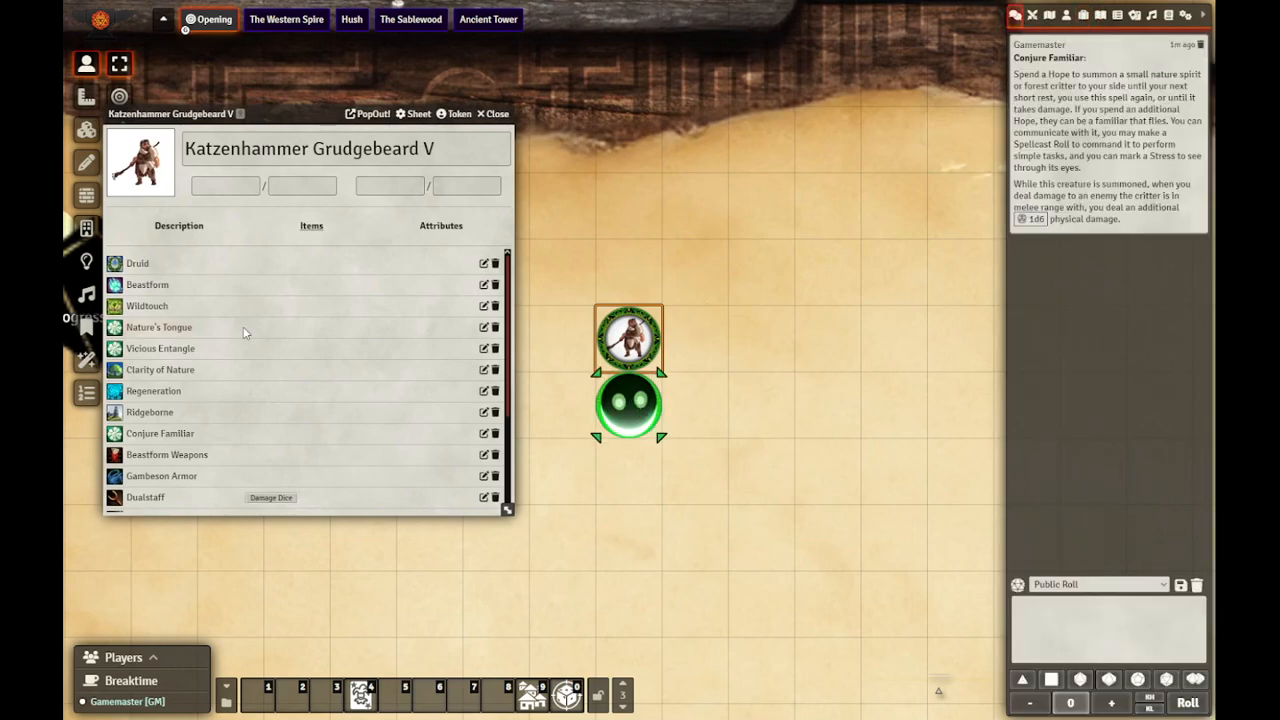
Step: Use Cenodar's Hand Runes from Kat's items and move the trait selection dialog clear of the tokens
{"action": "scroll", "coordinate": [190, 425], "scroll_direction": "down", "scroll_amount": 3}
{"action": "scroll", "coordinate": [184, 430], "scroll_direction": "down", "scroll_amount": 1}
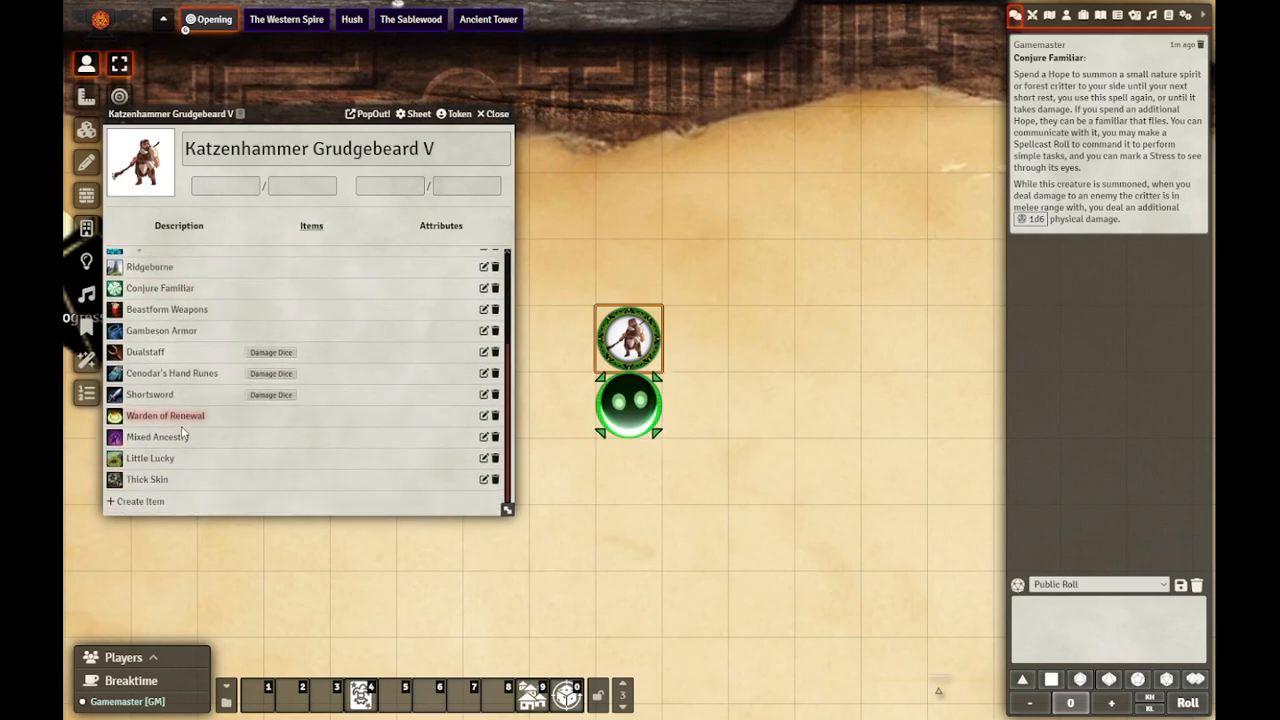
{"action": "left_click", "coordinate": [160, 376]}
{"action": "left_click_drag", "start_coordinate": [617, 268], "coordinate": [810, 134]}
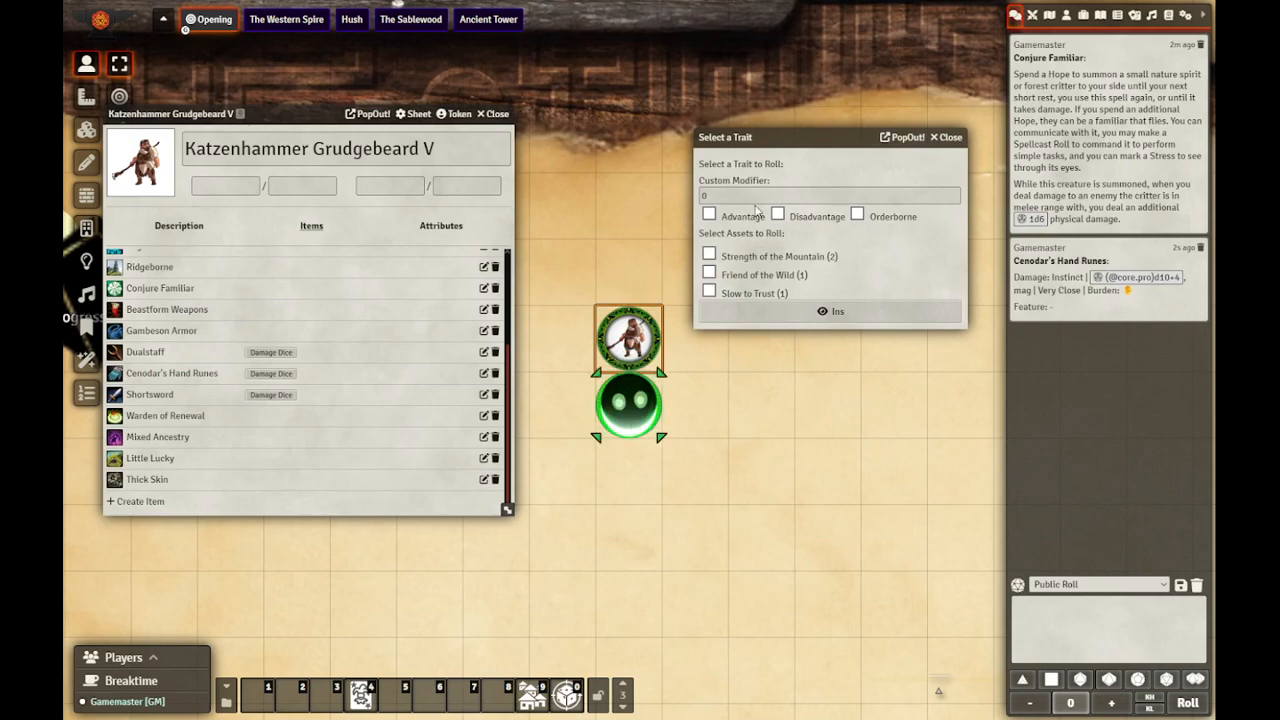
Step: Add the Friend of the Wild experience to the attack, close Kat's character sheet and roll Instinct
{"action": "left_click", "coordinate": [709, 273]}
{"action": "left_click", "coordinate": [179, 225]}
{"action": "left_click", "coordinate": [456, 430]}
{"action": "left_click", "coordinate": [498, 115]}
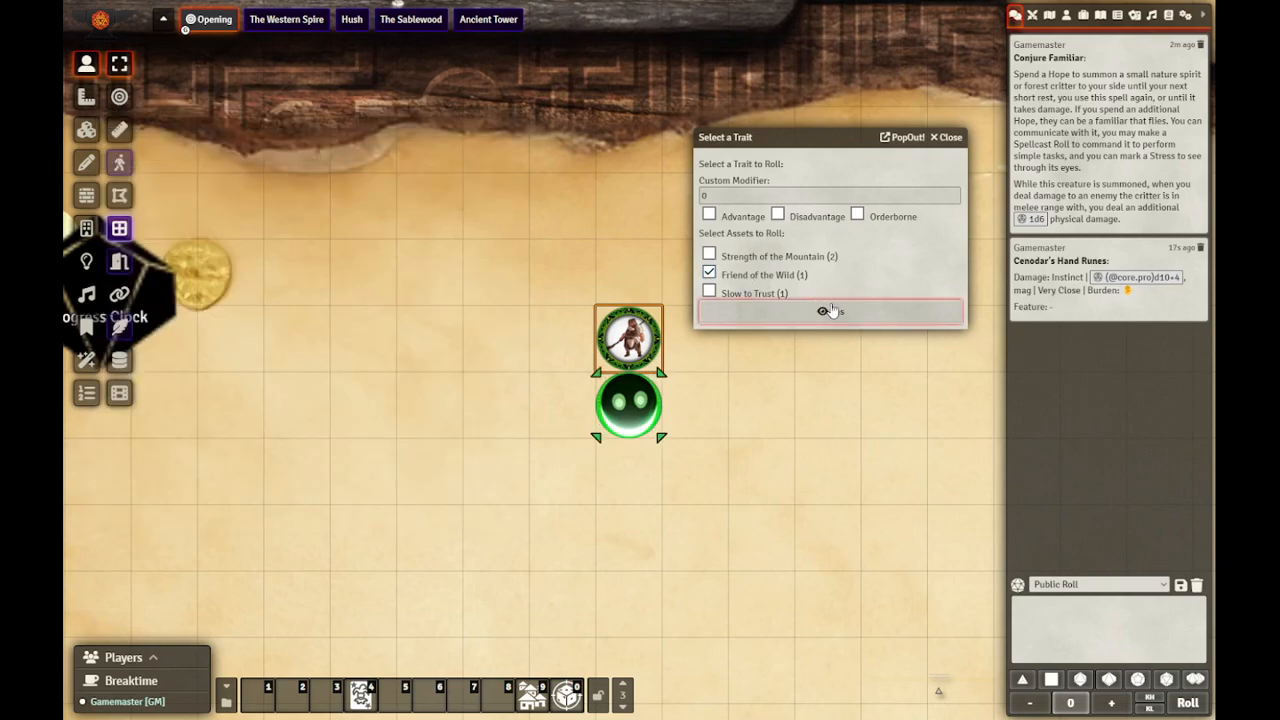
{"action": "left_click", "coordinate": [838, 313]}
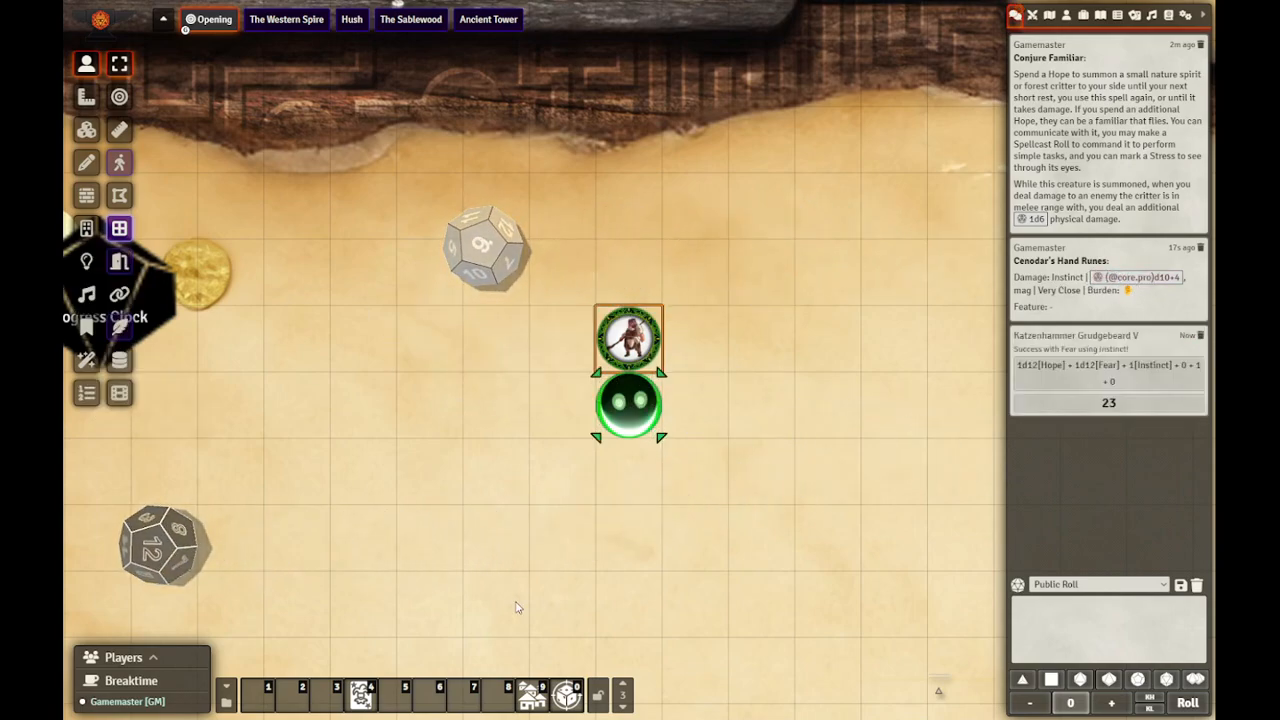
Step: Run the Increase Fear macro from hotbar page 2 and roll the Cenodar's Hand Runes damage from the chat log
{"action": "left_click", "coordinate": [624, 707]}
{"action": "left_click", "coordinate": [566, 695]}
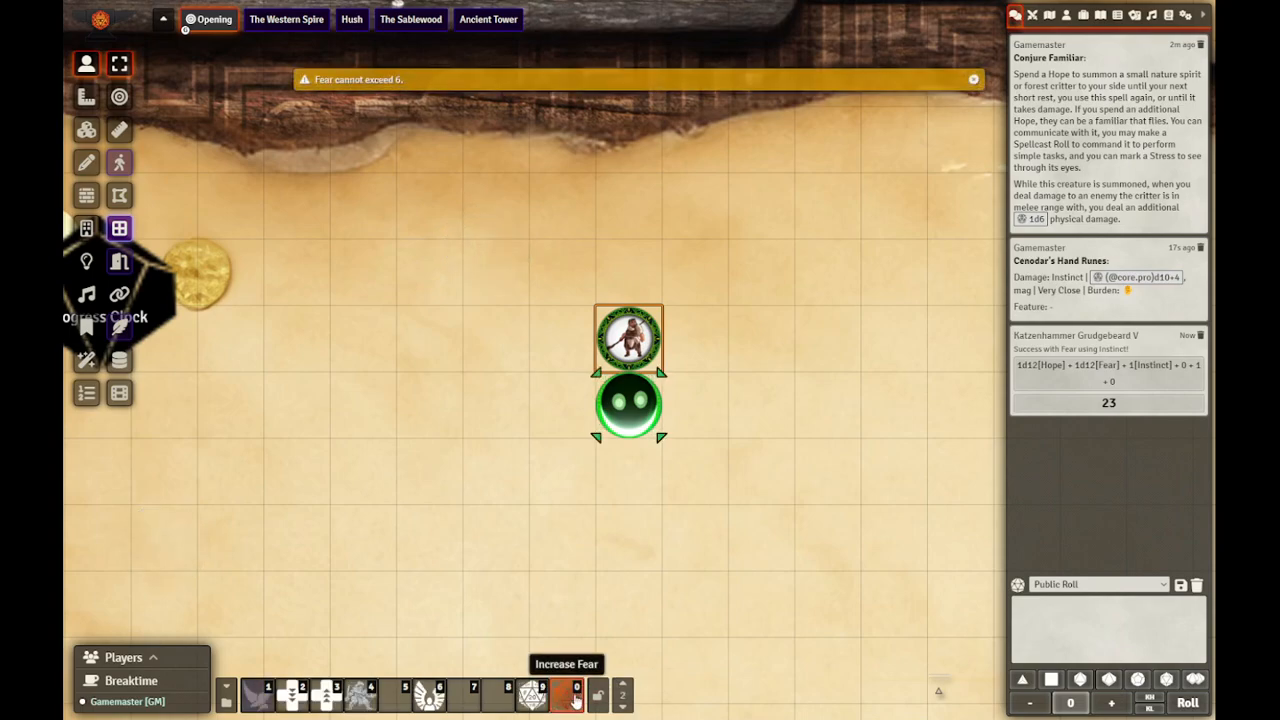
{"action": "left_click", "coordinate": [1154, 283]}
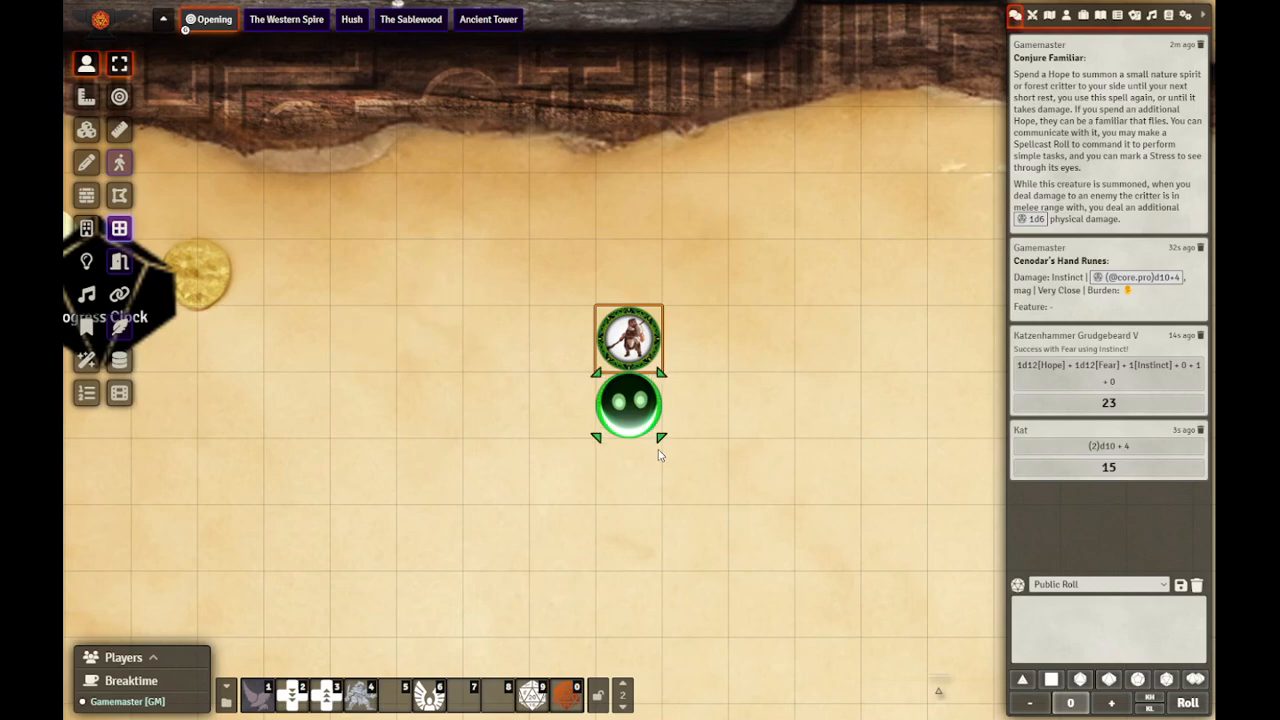
Step: Show the items directory and collapse the Magical and Level 1 Weapons folders
{"action": "left_click", "coordinate": [1098, 16]}
{"action": "left_click", "coordinate": [1084, 17]}
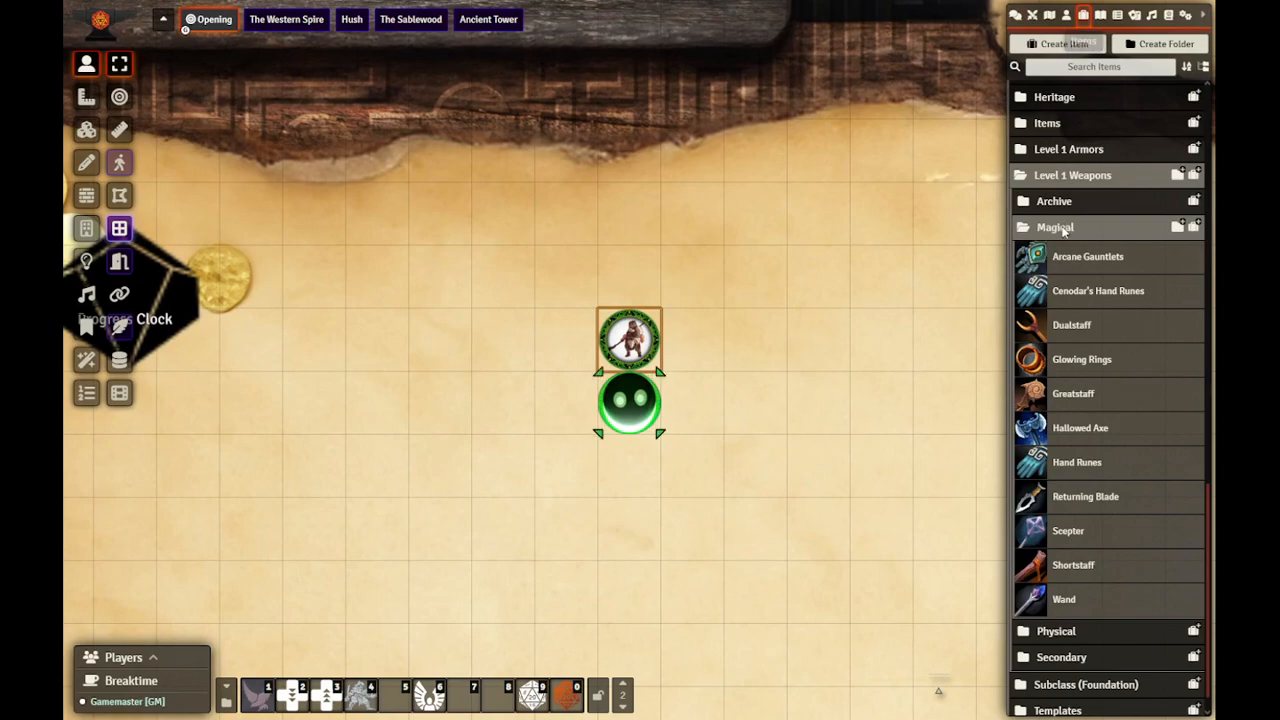
{"action": "left_click", "coordinate": [1063, 228]}
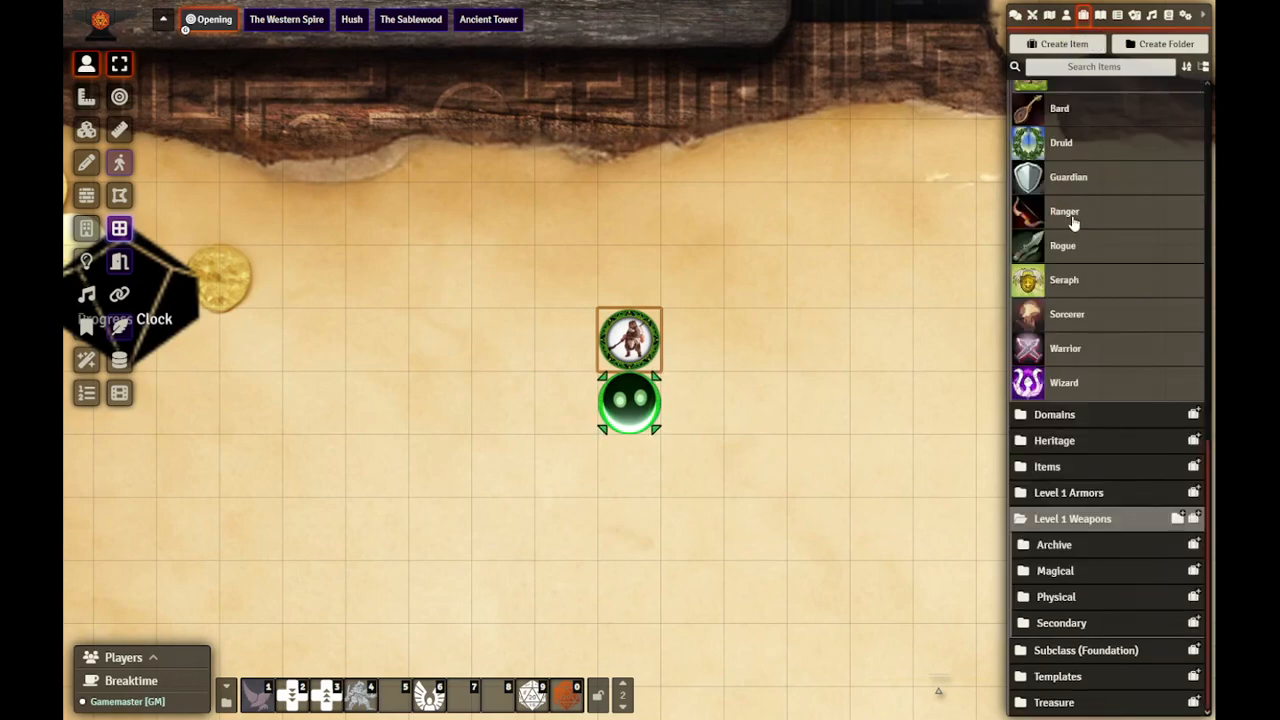
{"action": "left_click", "coordinate": [1078, 520]}
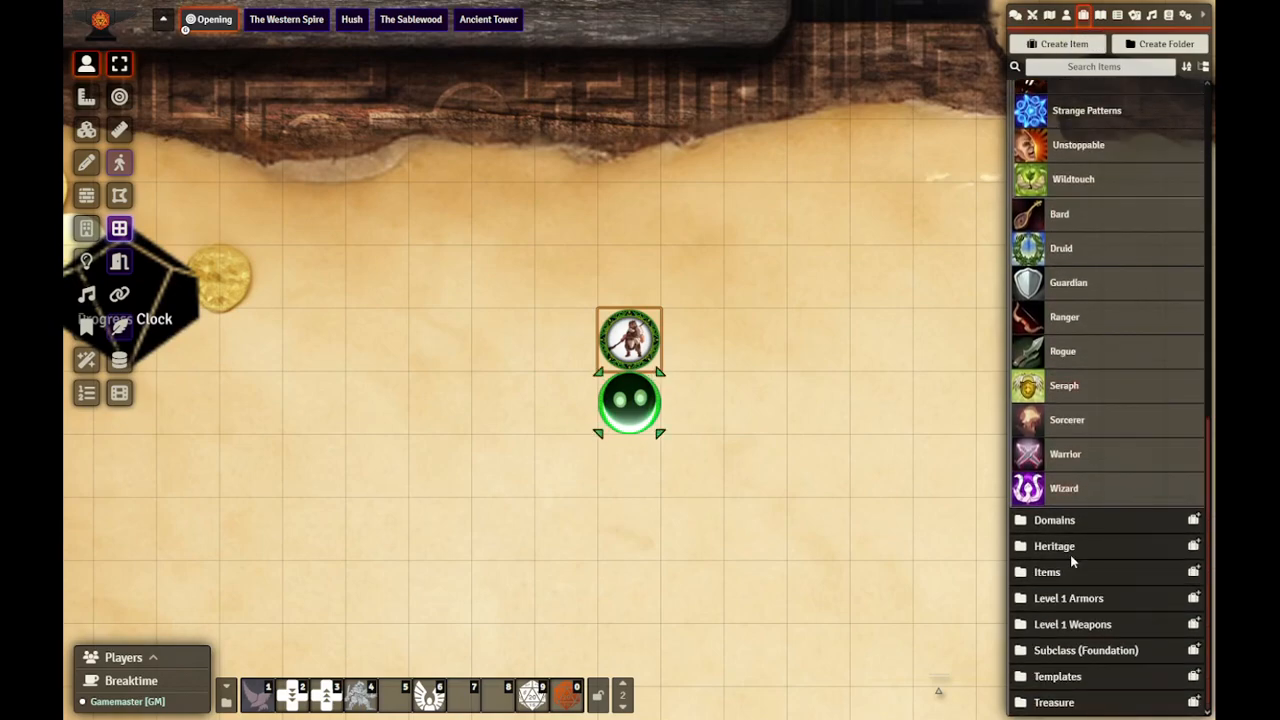
Step: Expand the Codex folder within Domains and open the Book of Ava item
{"action": "left_click", "coordinate": [1063, 522]}
{"action": "scroll", "coordinate": [1072, 500], "scroll_direction": "down", "scroll_amount": 2}
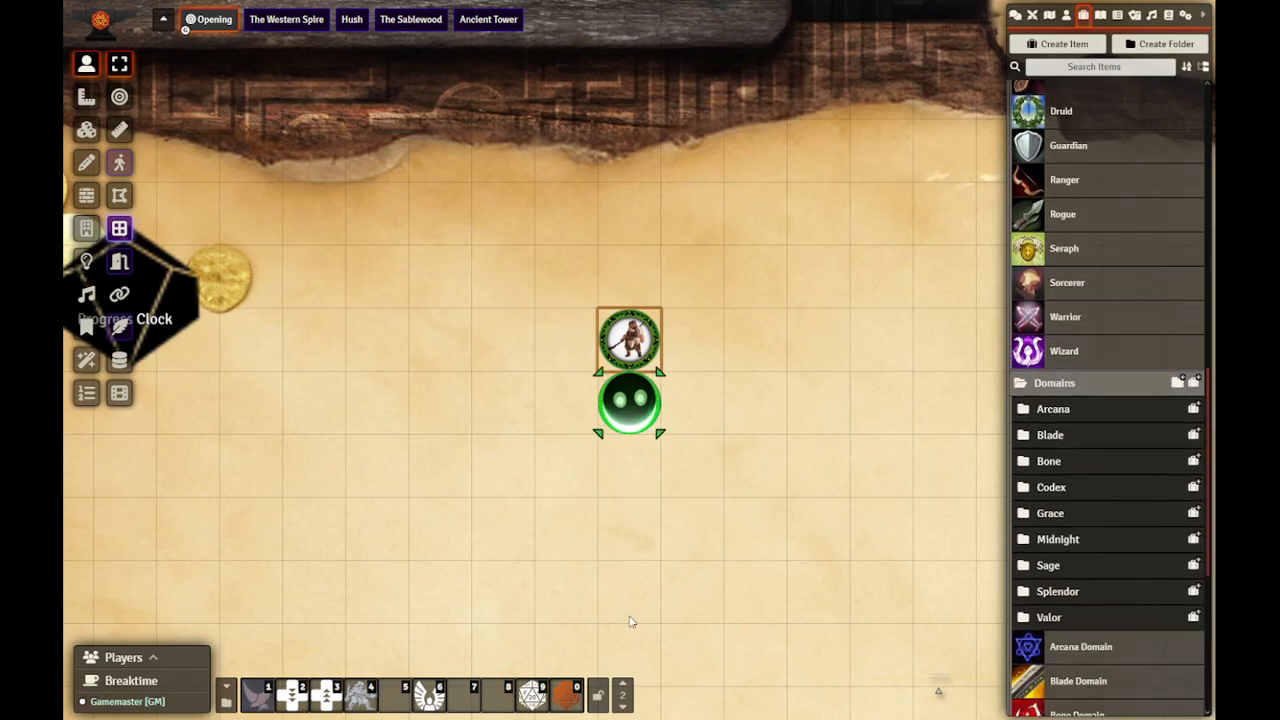
{"action": "left_click", "coordinate": [226, 705]}
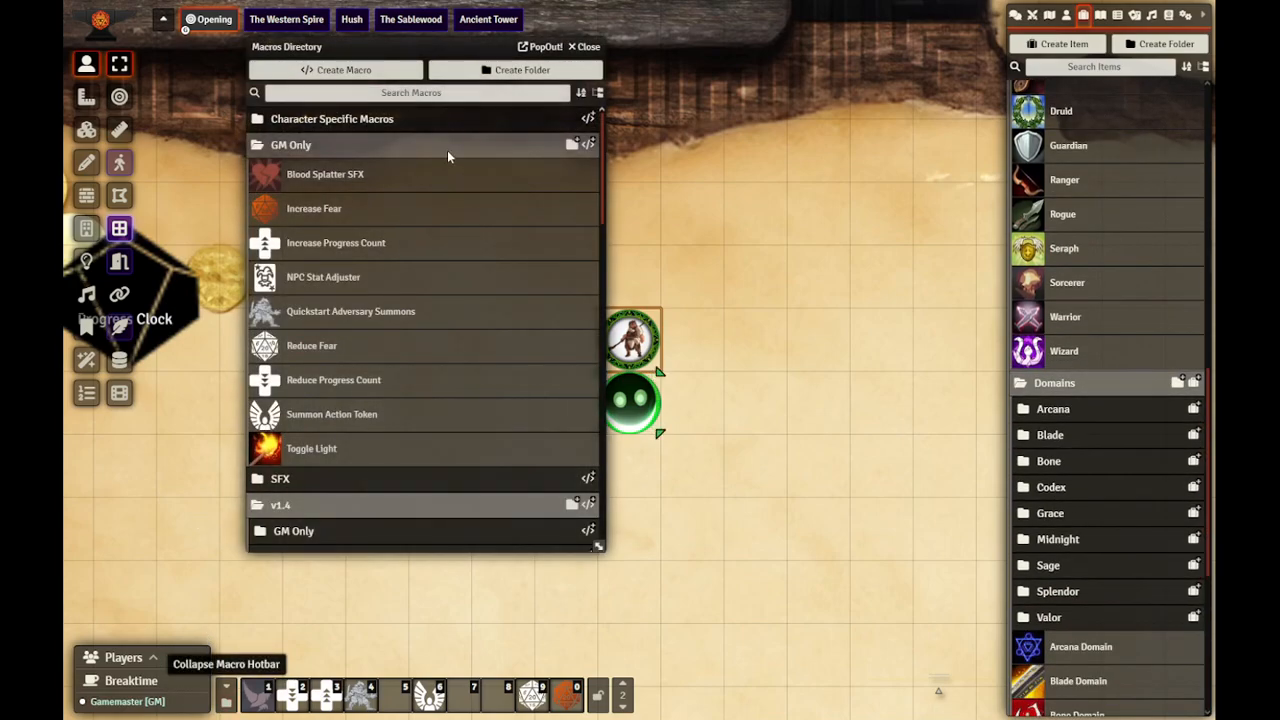
{"action": "key", "text": "Escape"}
{"action": "left_click", "coordinate": [1050, 487]}
{"action": "scroll", "coordinate": [1087, 403], "scroll_direction": "down", "scroll_amount": 2}
{"action": "left_click", "coordinate": [1087, 410]}
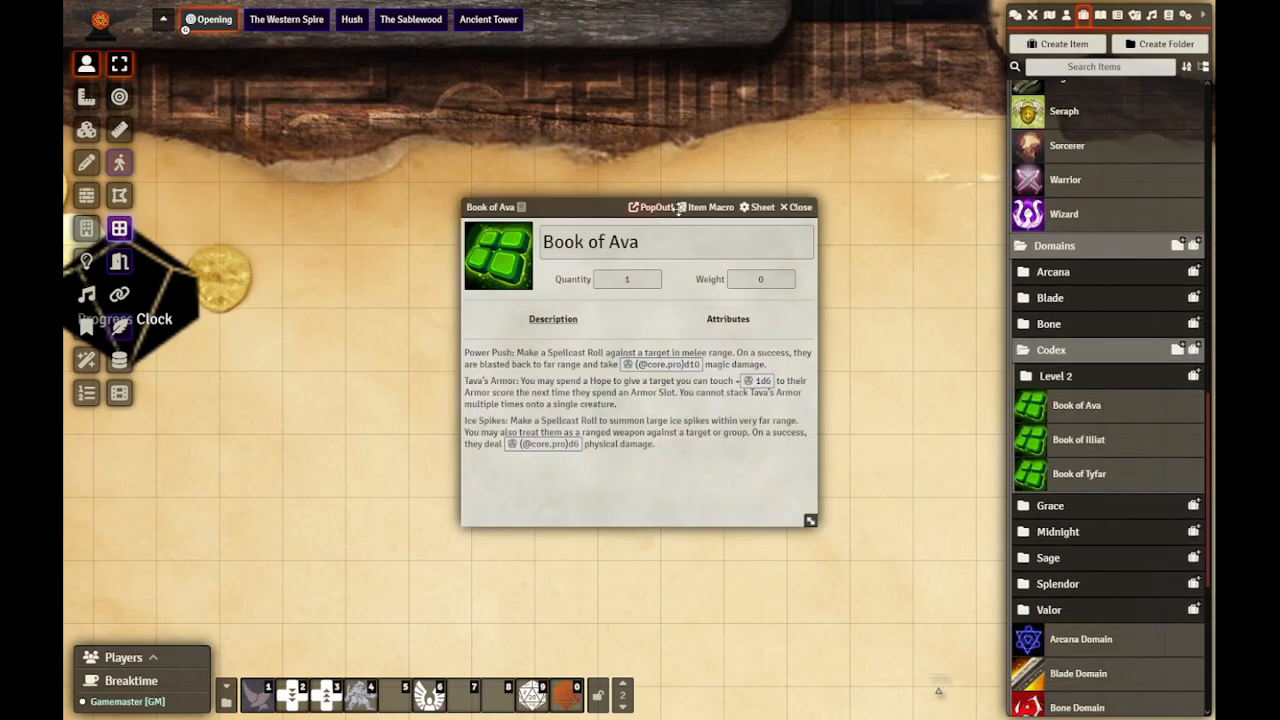
Step: Open the Book of Ava item macro and examine its dialogue options, animation options and effect files
{"action": "left_click", "coordinate": [686, 210]}
{"action": "left_click_drag", "start_coordinate": [620, 211], "coordinate": [610, 116]}
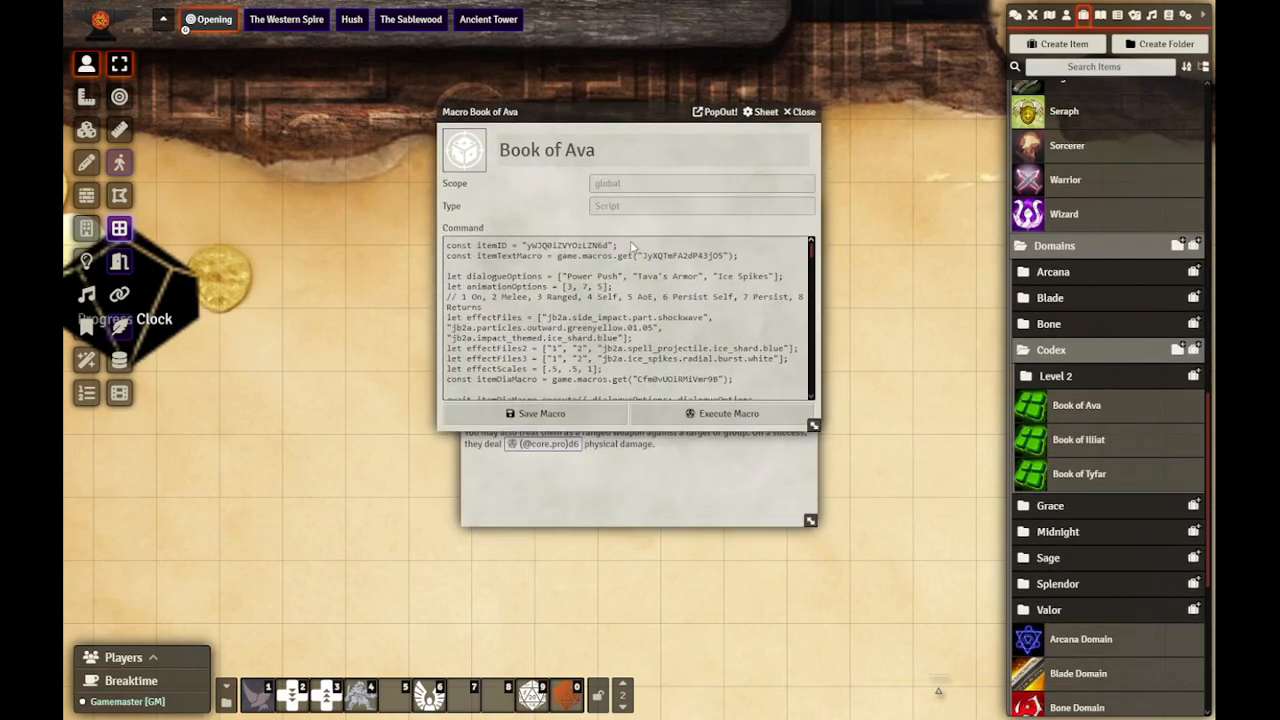
{"action": "left_click", "coordinate": [604, 295]}
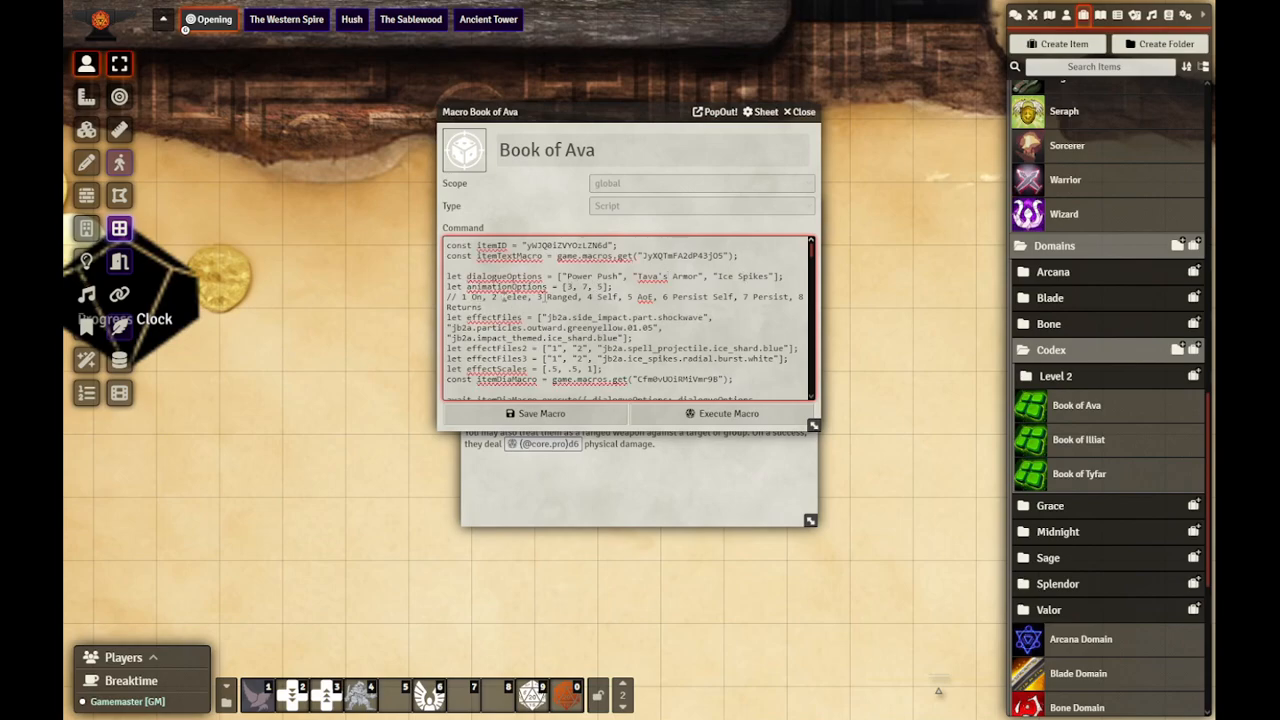
{"action": "left_click", "coordinate": [603, 318]}
{"action": "scroll", "coordinate": [566, 286], "scroll_direction": "down", "scroll_amount": 2}
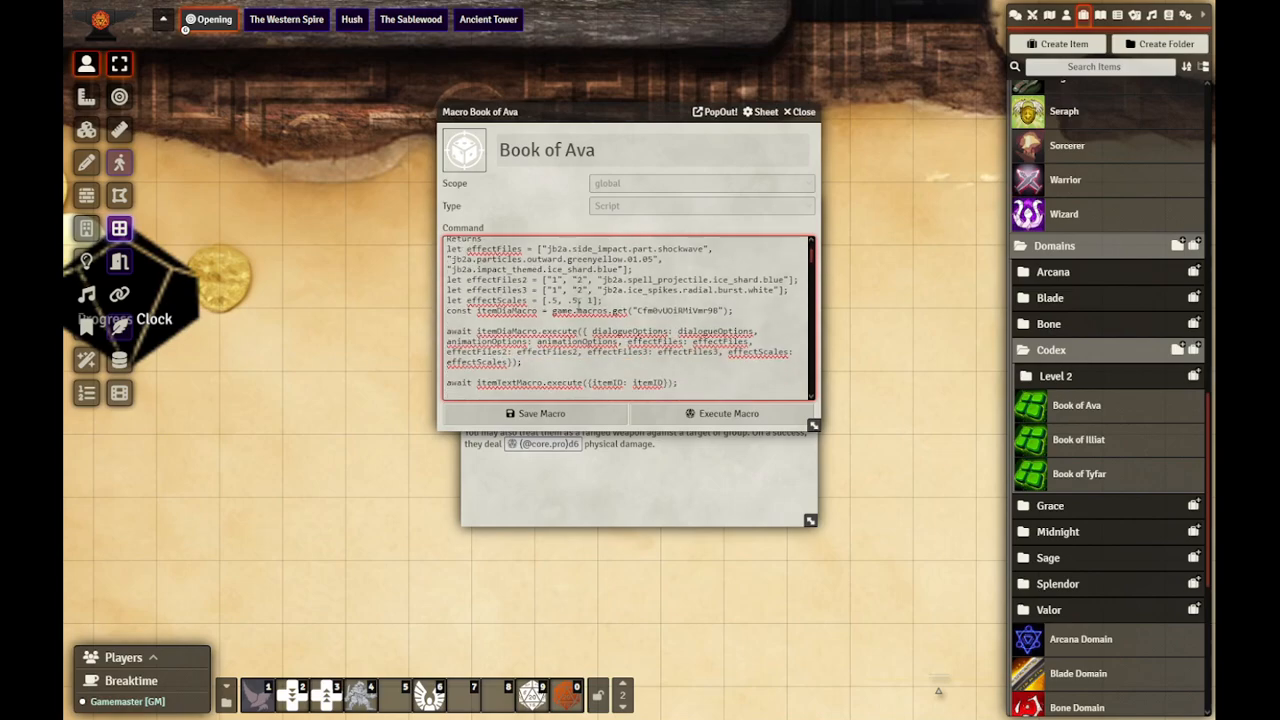
Step: Examine the roller and trait button code through the end of the Book of Ava macro, closing the macro and the item
{"action": "scroll", "coordinate": [578, 300], "scroll_direction": "down", "scroll_amount": 4}
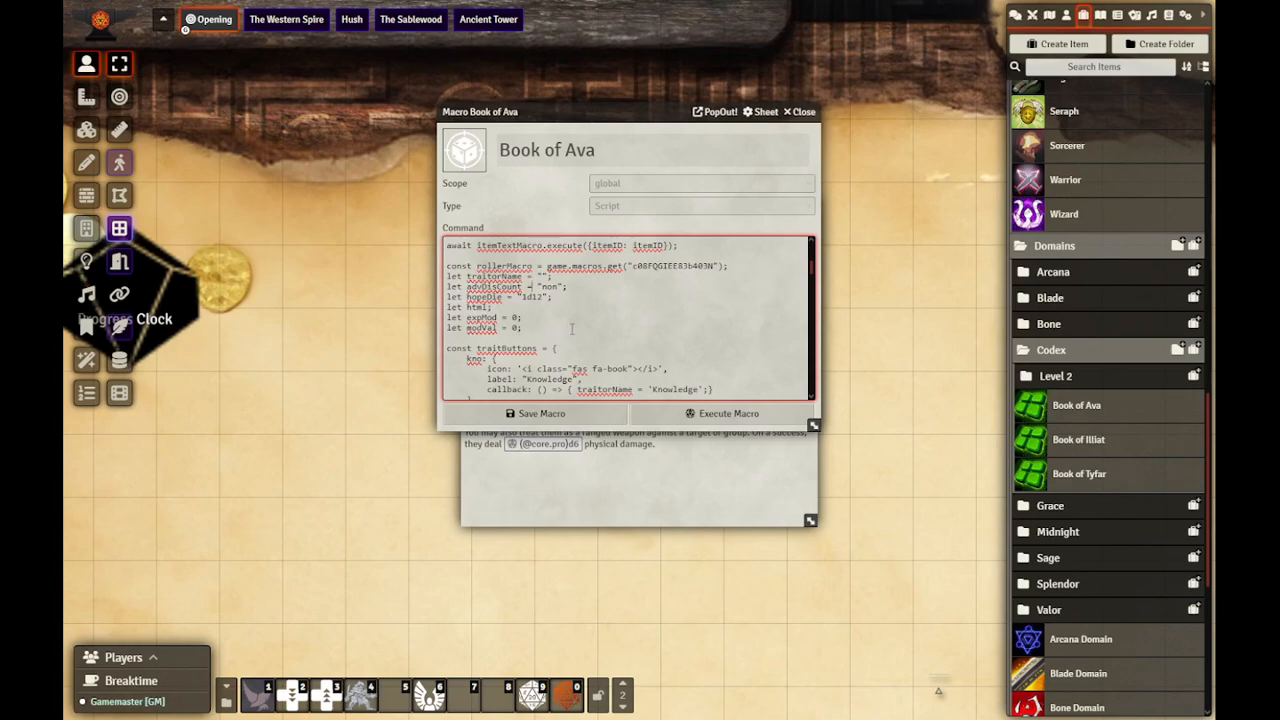
{"action": "scroll", "coordinate": [614, 348], "scroll_direction": "down", "scroll_amount": 2}
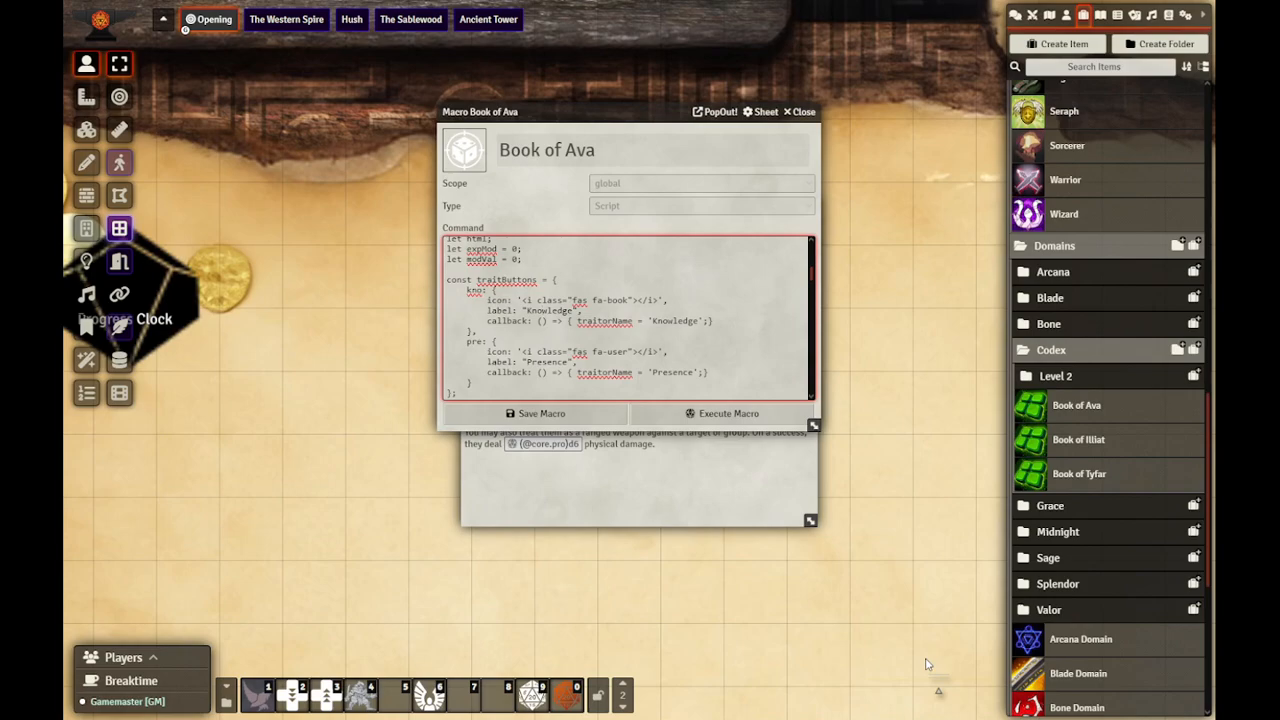
{"action": "scroll", "coordinate": [544, 283], "scroll_direction": "up", "scroll_amount": 3}
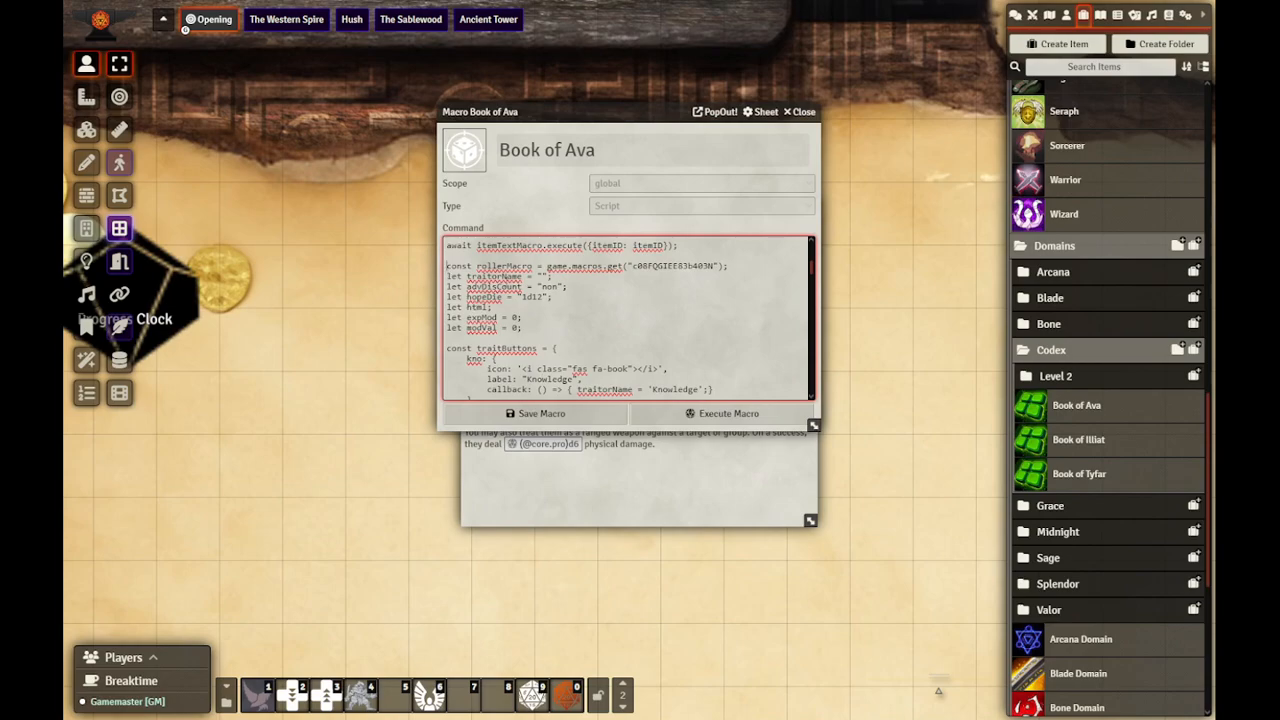
{"action": "scroll", "coordinate": [551, 317], "scroll_direction": "down", "scroll_amount": 10}
{"action": "scroll", "coordinate": [551, 317], "scroll_direction": "down", "scroll_amount": 5}
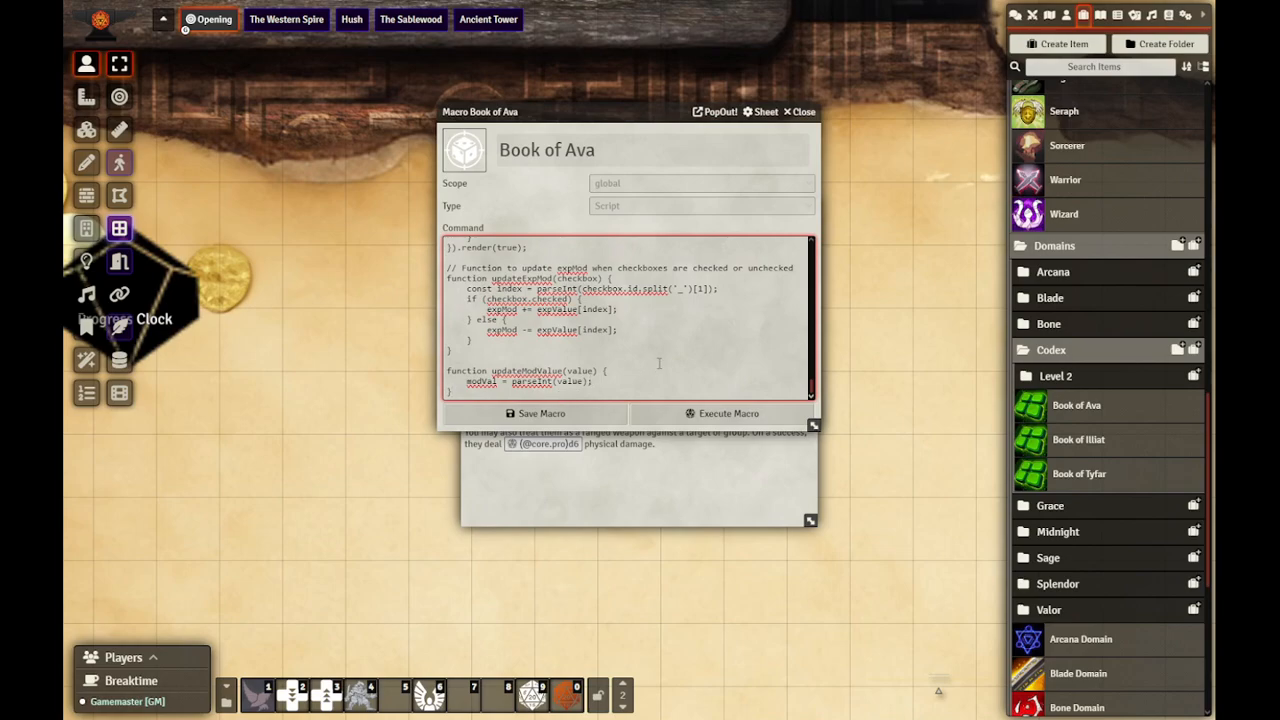
{"action": "scroll", "coordinate": [659, 363], "scroll_direction": "up", "scroll_amount": 5}
{"action": "left_click", "coordinate": [804, 112]}
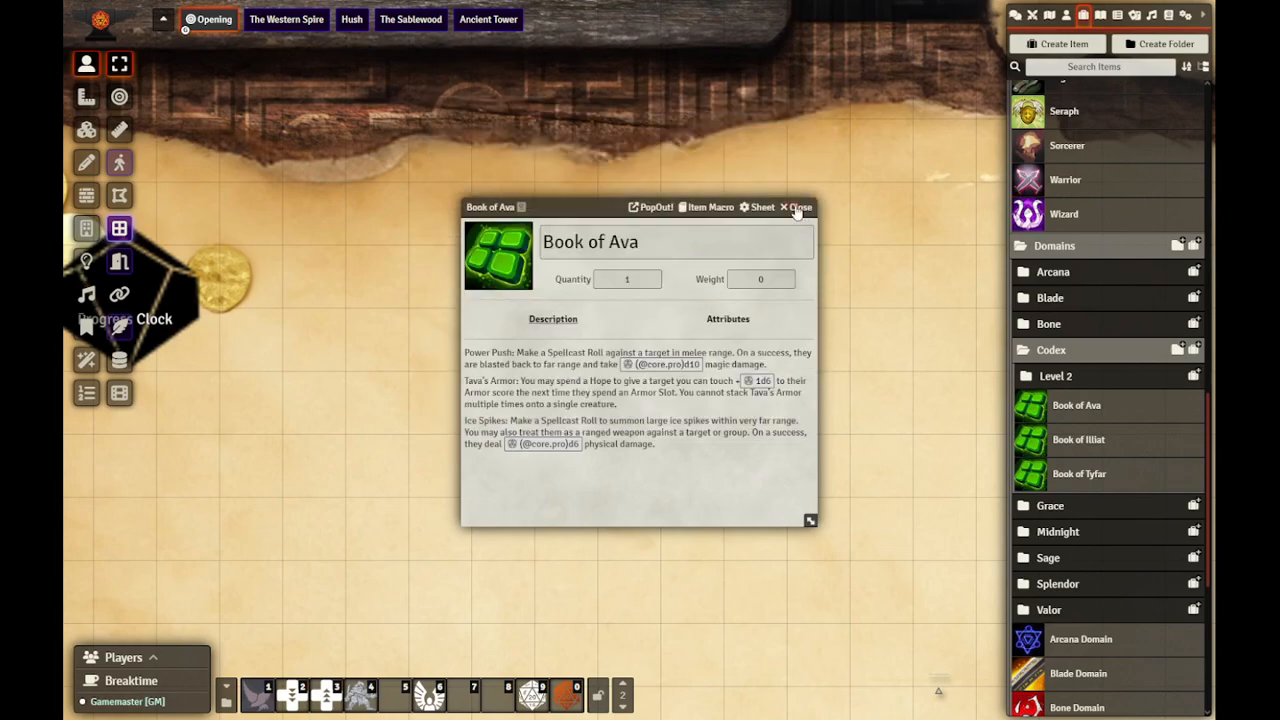
{"action": "left_click", "coordinate": [799, 207]}
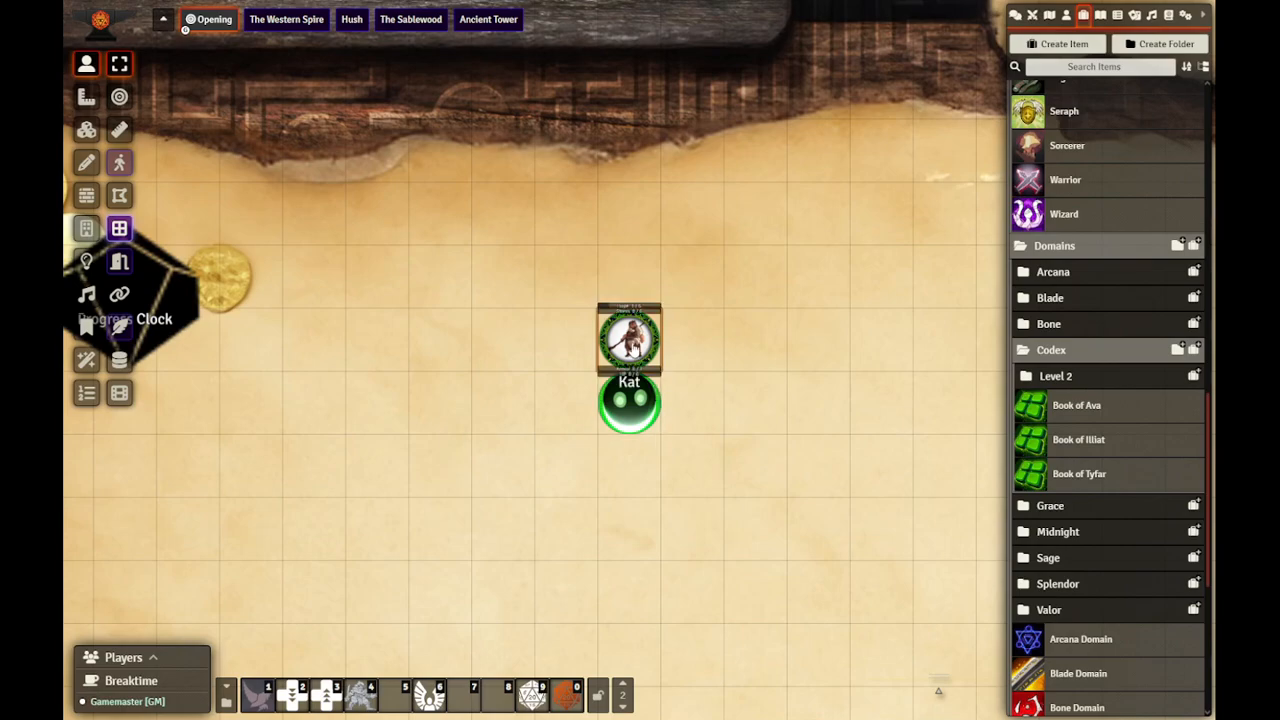
Step: Review the core, stats and experience attributes on Kat's character sheet and close the sheet
{"action": "double_click", "coordinate": [630, 345]}
{"action": "left_click", "coordinate": [428, 228]}
{"action": "left_click_drag", "start_coordinate": [318, 113], "coordinate": [634, 92]}
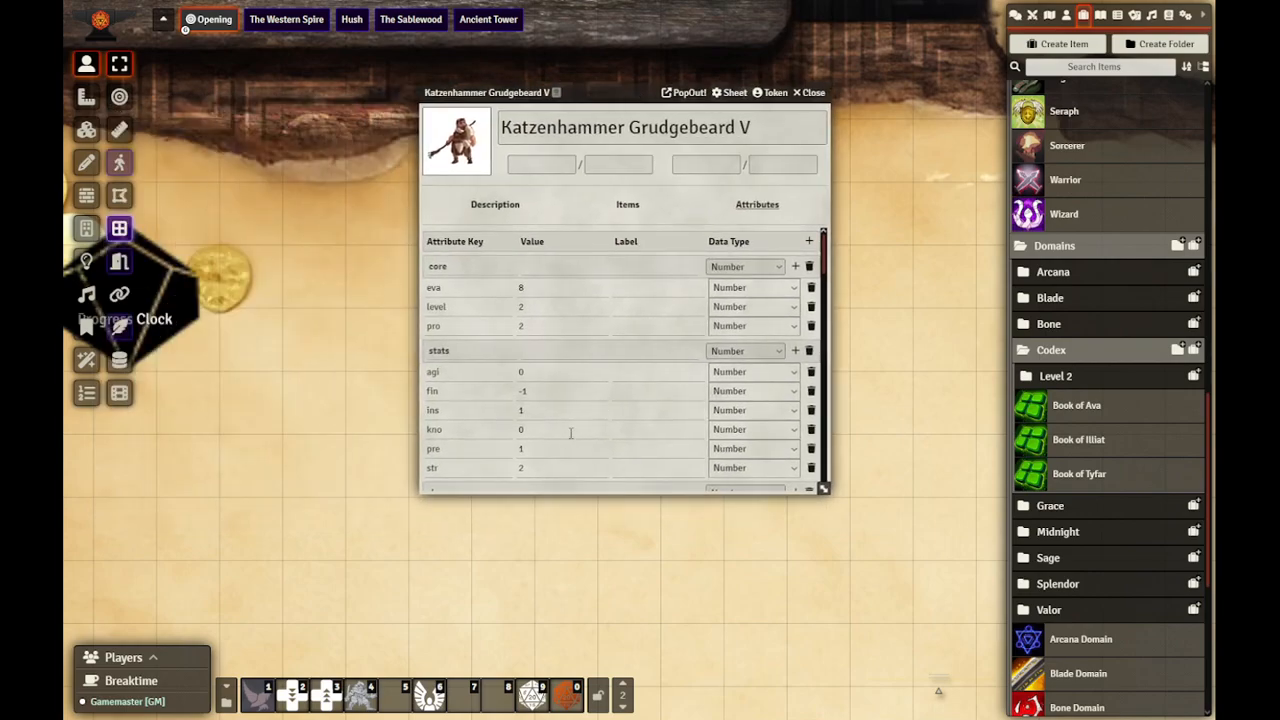
{"action": "scroll", "coordinate": [571, 428], "scroll_direction": "down", "scroll_amount": 5}
{"action": "scroll", "coordinate": [579, 418], "scroll_direction": "down", "scroll_amount": 3}
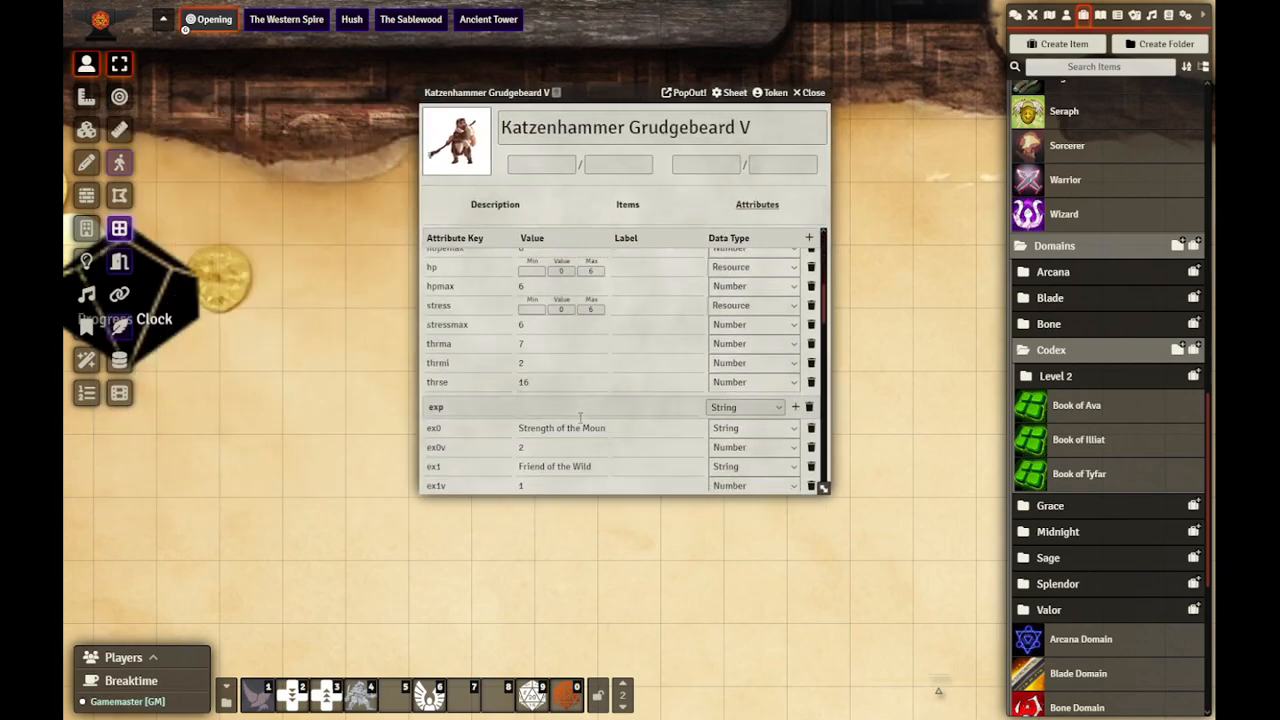
{"action": "left_click", "coordinate": [809, 93]}
Step: Run the Experience, Background, and Connection Modifier macro on the familiar token and submit its form with every field blank
{"action": "left_click", "coordinate": [638, 400]}
{"action": "left_click", "coordinate": [622, 690]}
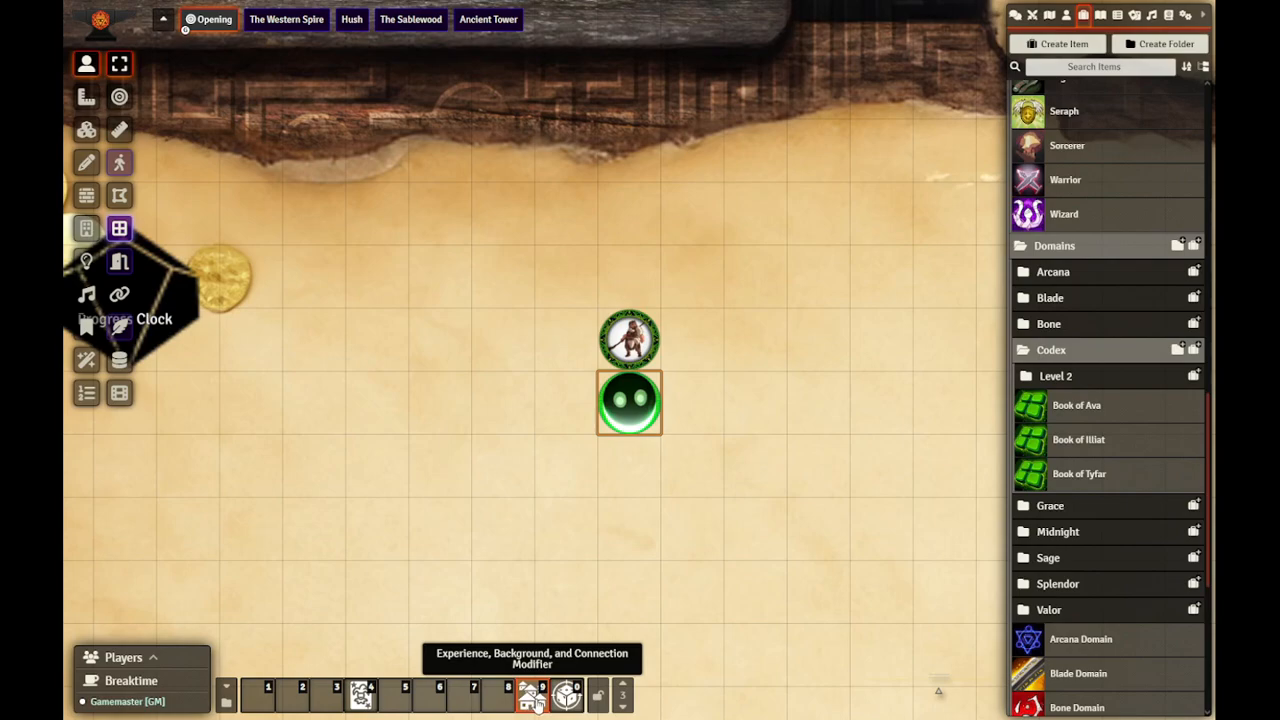
{"action": "left_click", "coordinate": [533, 697]}
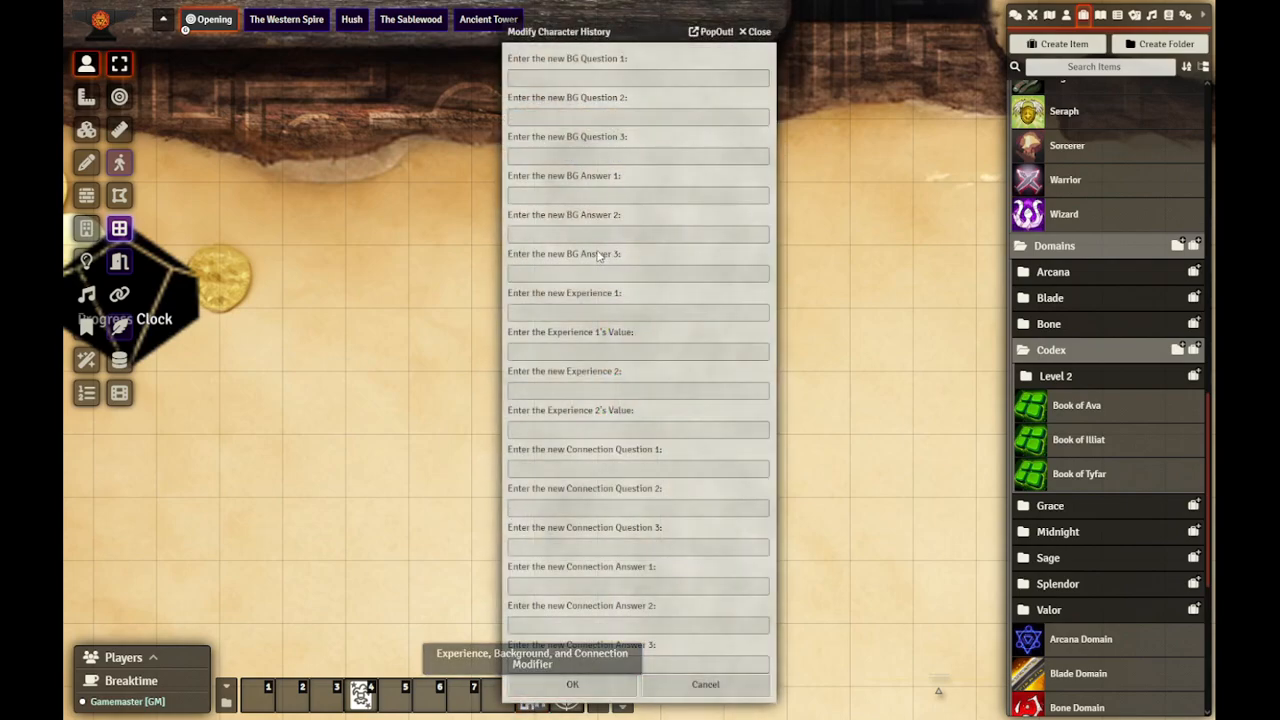
{"action": "left_click", "coordinate": [590, 685]}
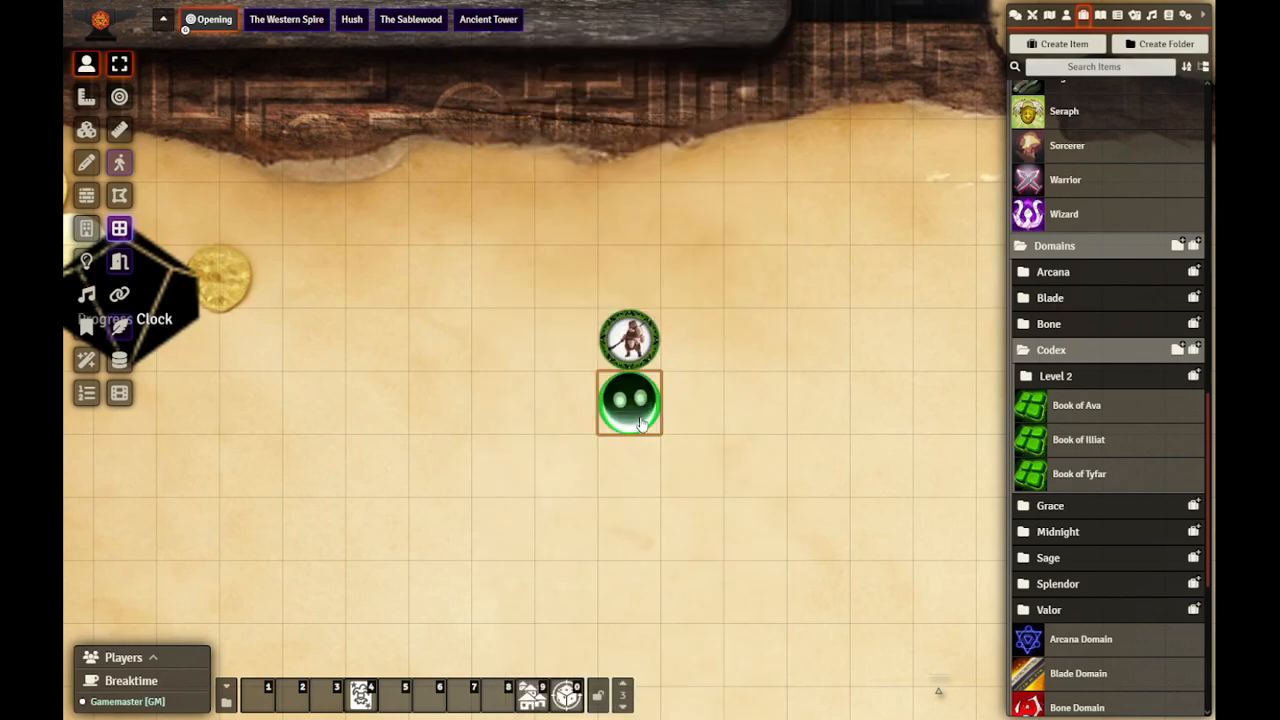
Step: Check the Conjured Familiar's attributes, close its sheet, deselect the token and show the chat log
{"action": "left_click", "coordinate": [763, 285]}
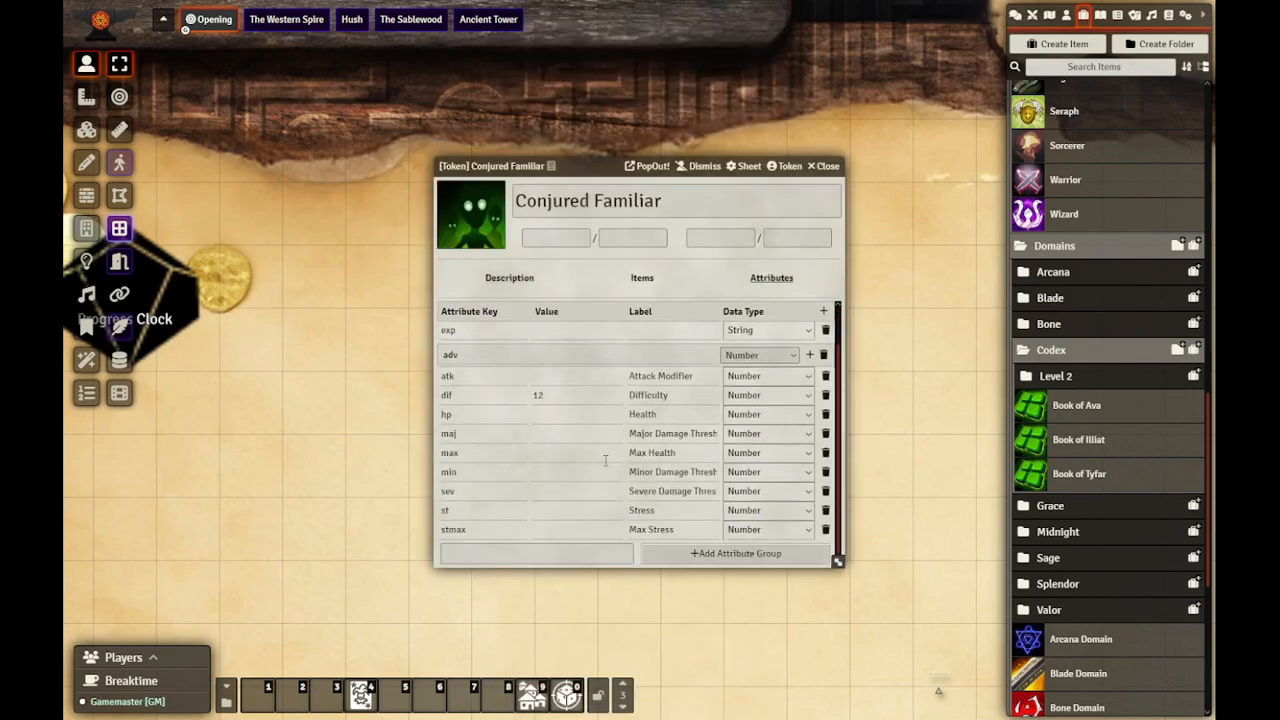
{"action": "scroll", "coordinate": [577, 480], "scroll_direction": "up", "scroll_amount": 1}
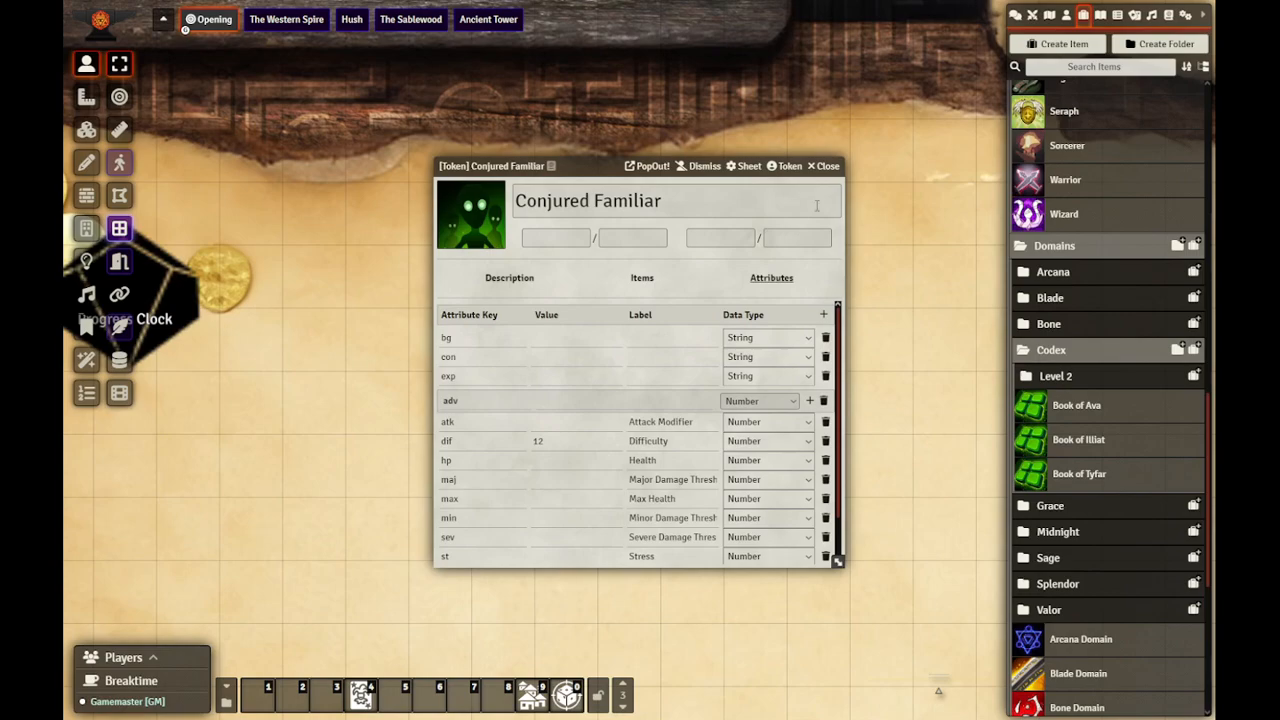
{"action": "left_click", "coordinate": [822, 169]}
{"action": "left_click", "coordinate": [632, 512]}
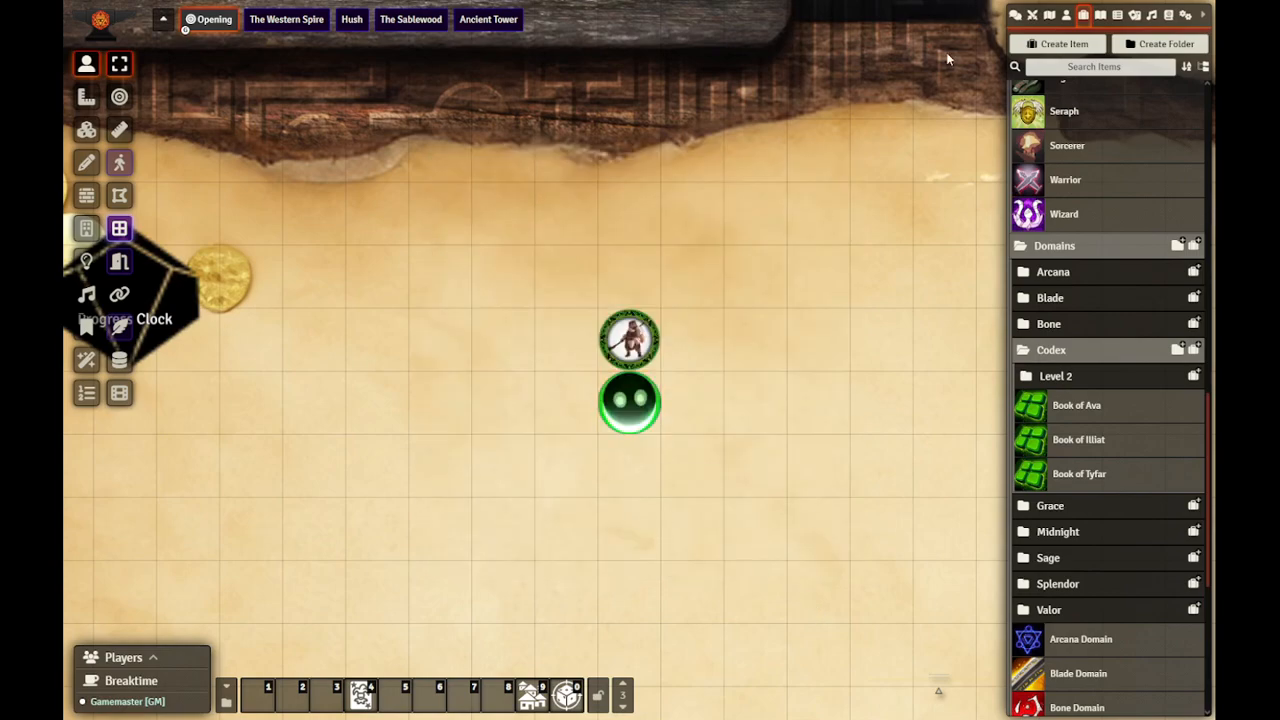
{"action": "left_click", "coordinate": [1016, 14]}
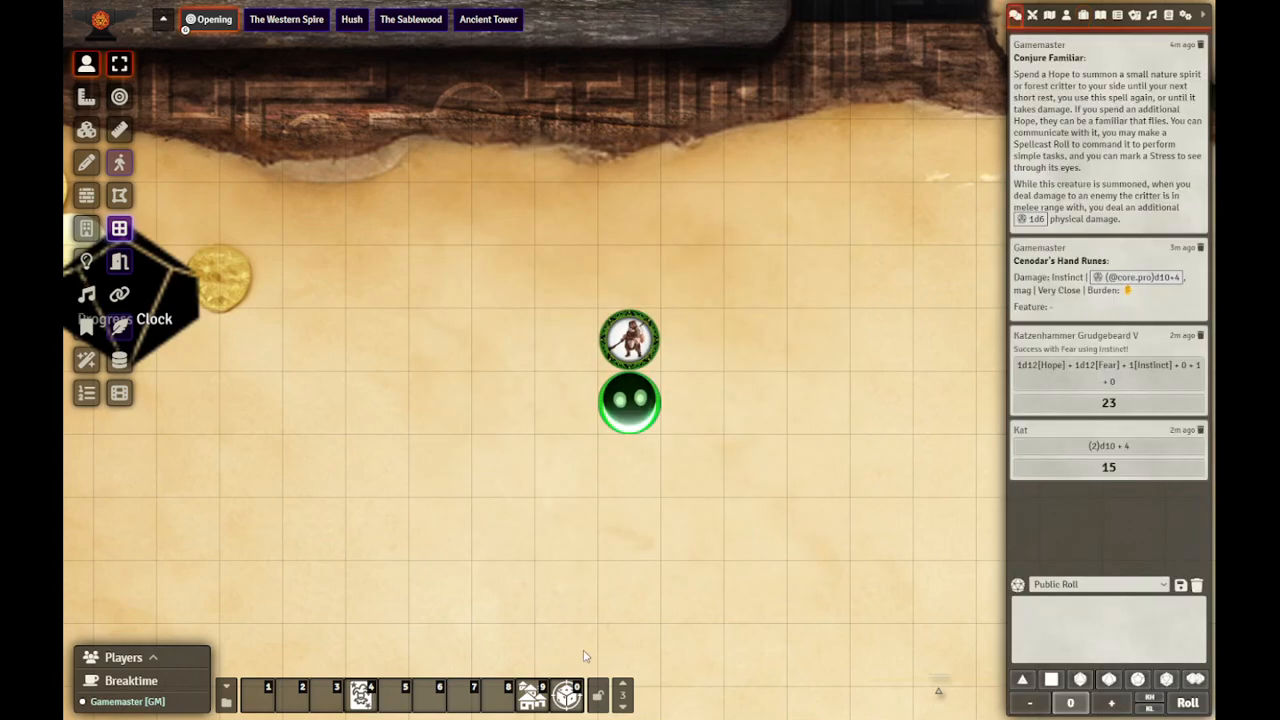